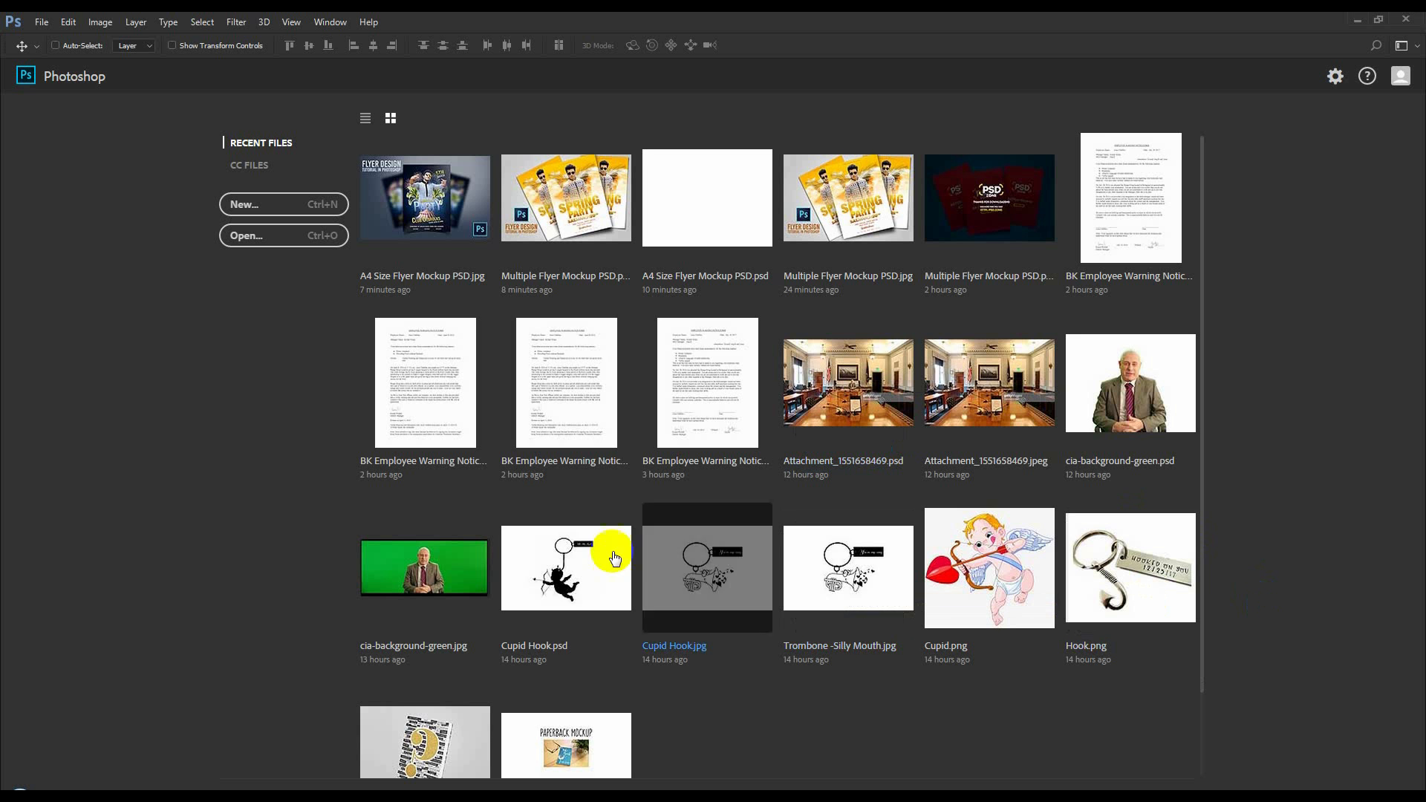
- Start a new document named Facebook Cover Art with its dimensions measured in pixels
left_click(265, 213)
left_click_drag(704, 199, 785, 199)
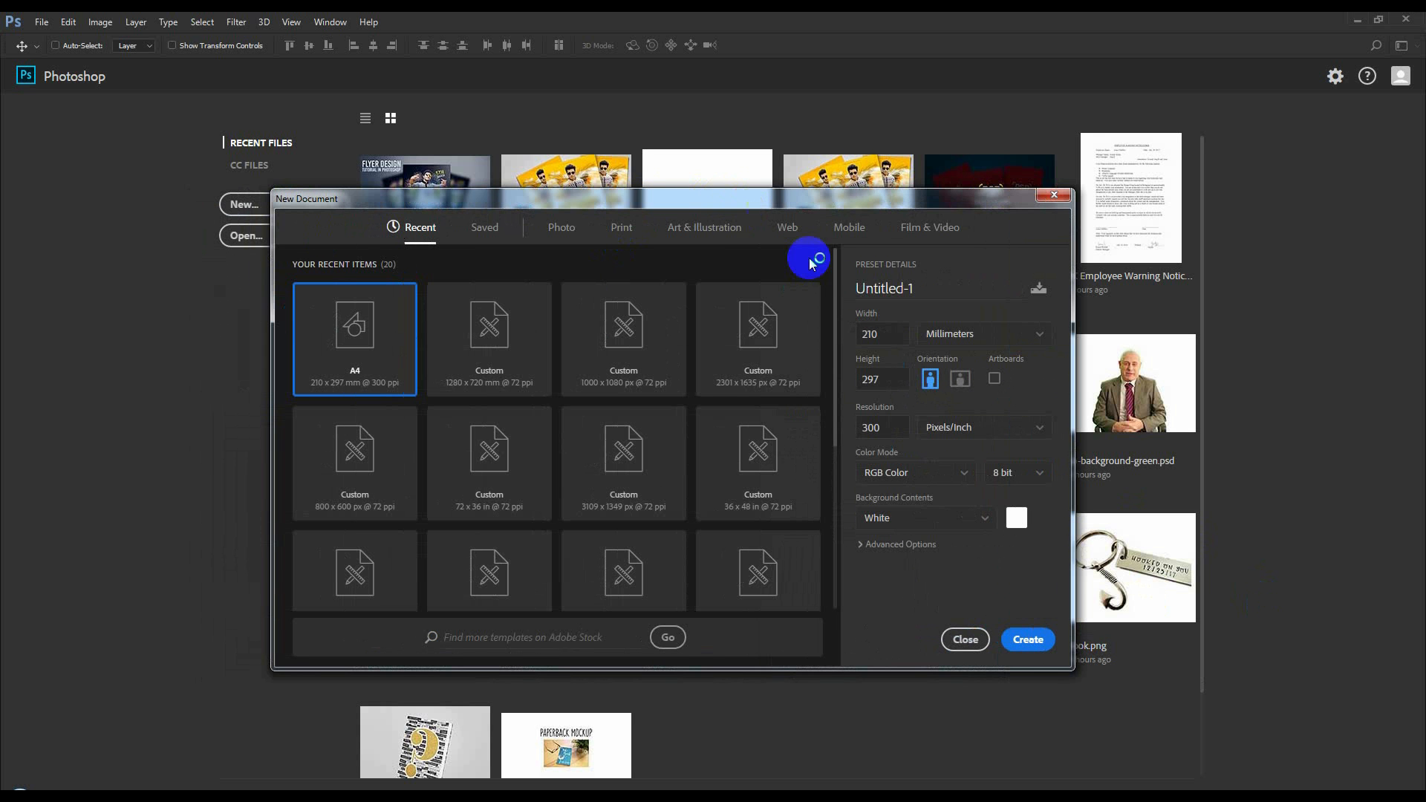
left_click(956, 332)
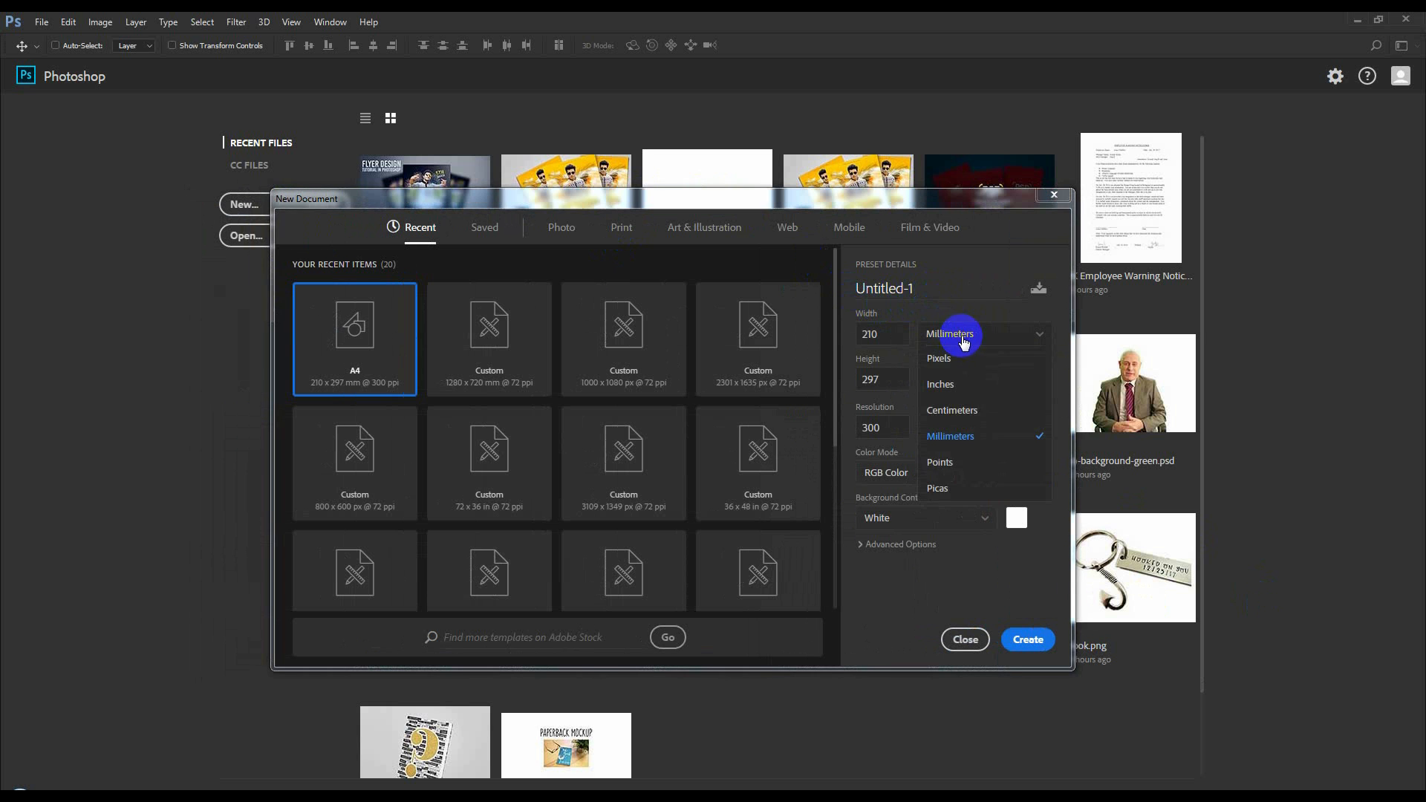
left_click(947, 271)
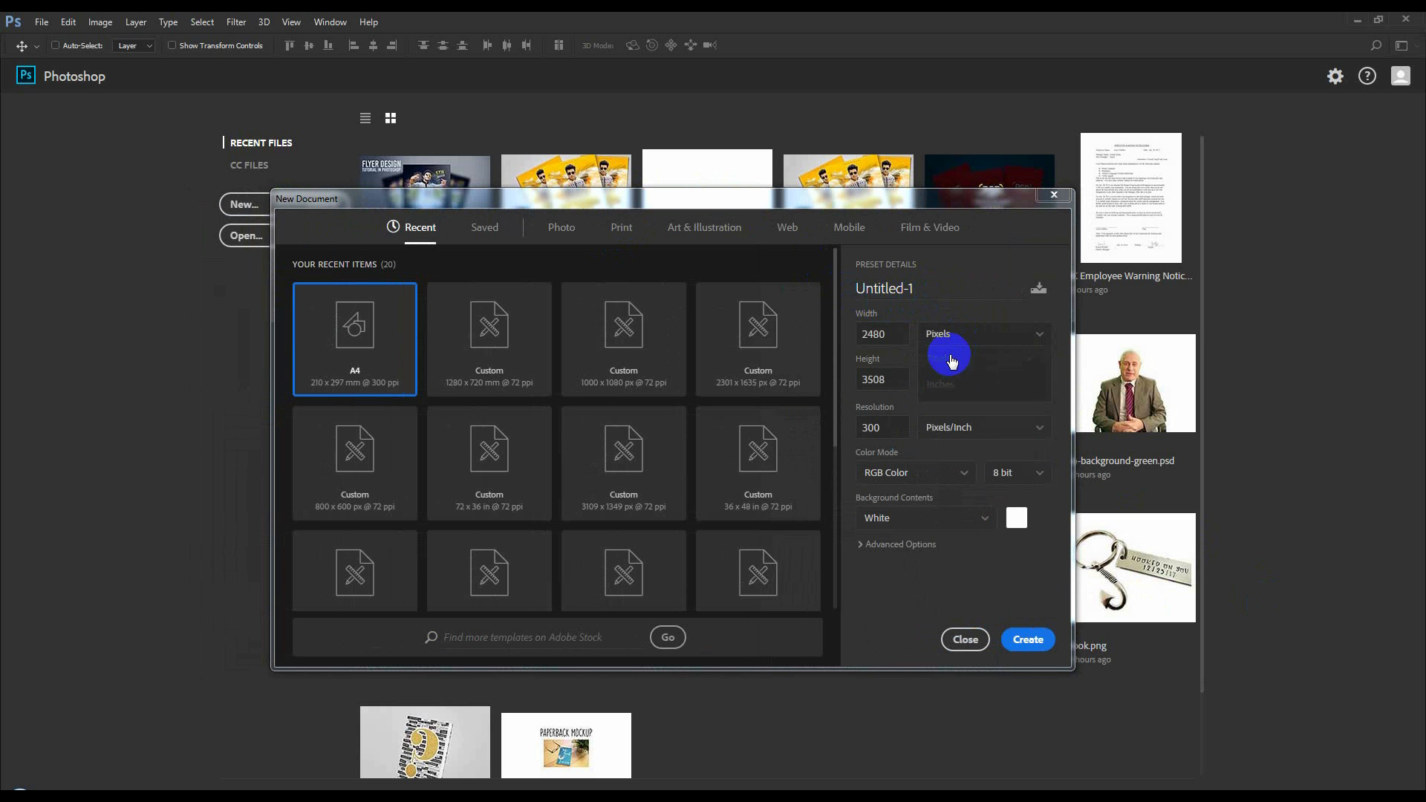
left_click(922, 289)
type("Facebook C")
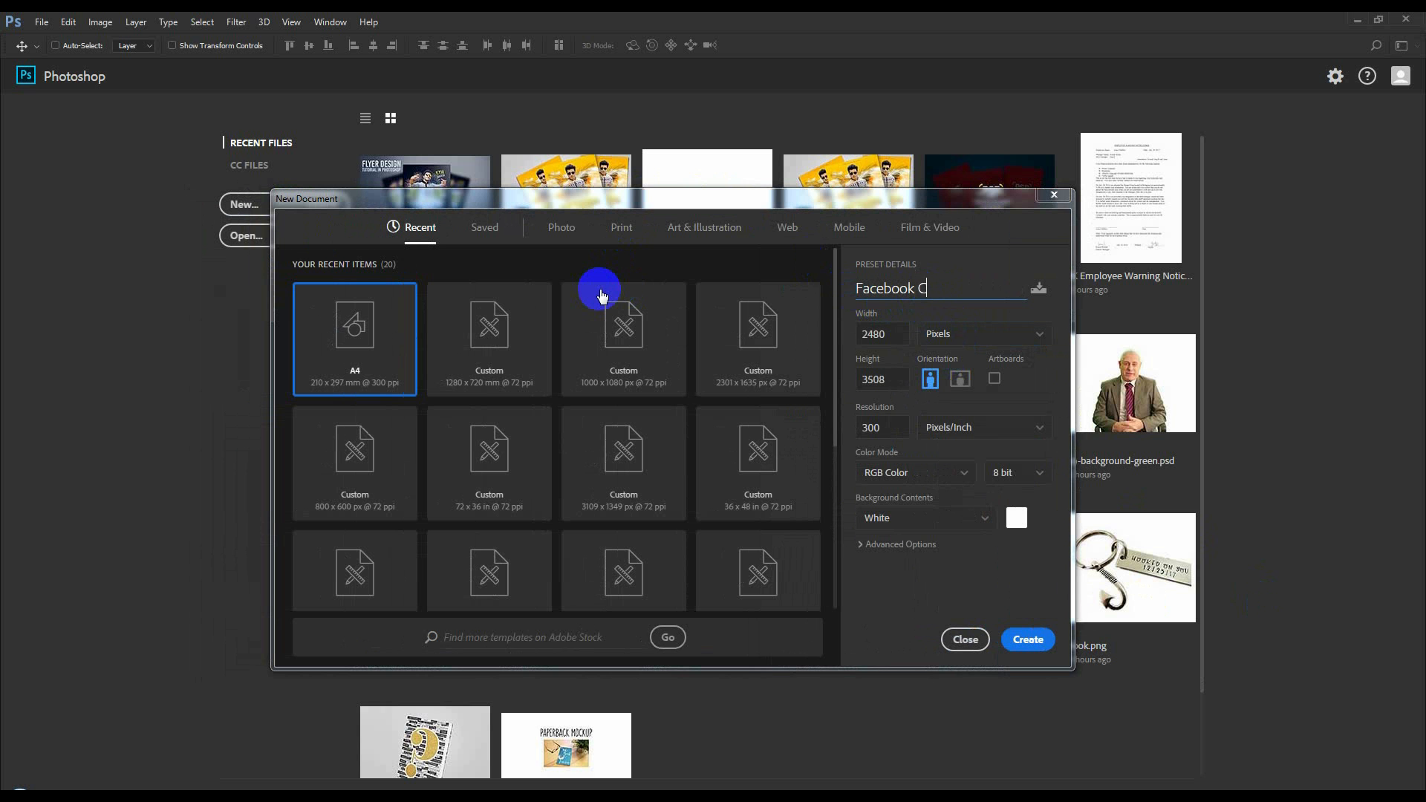
type("over Art")
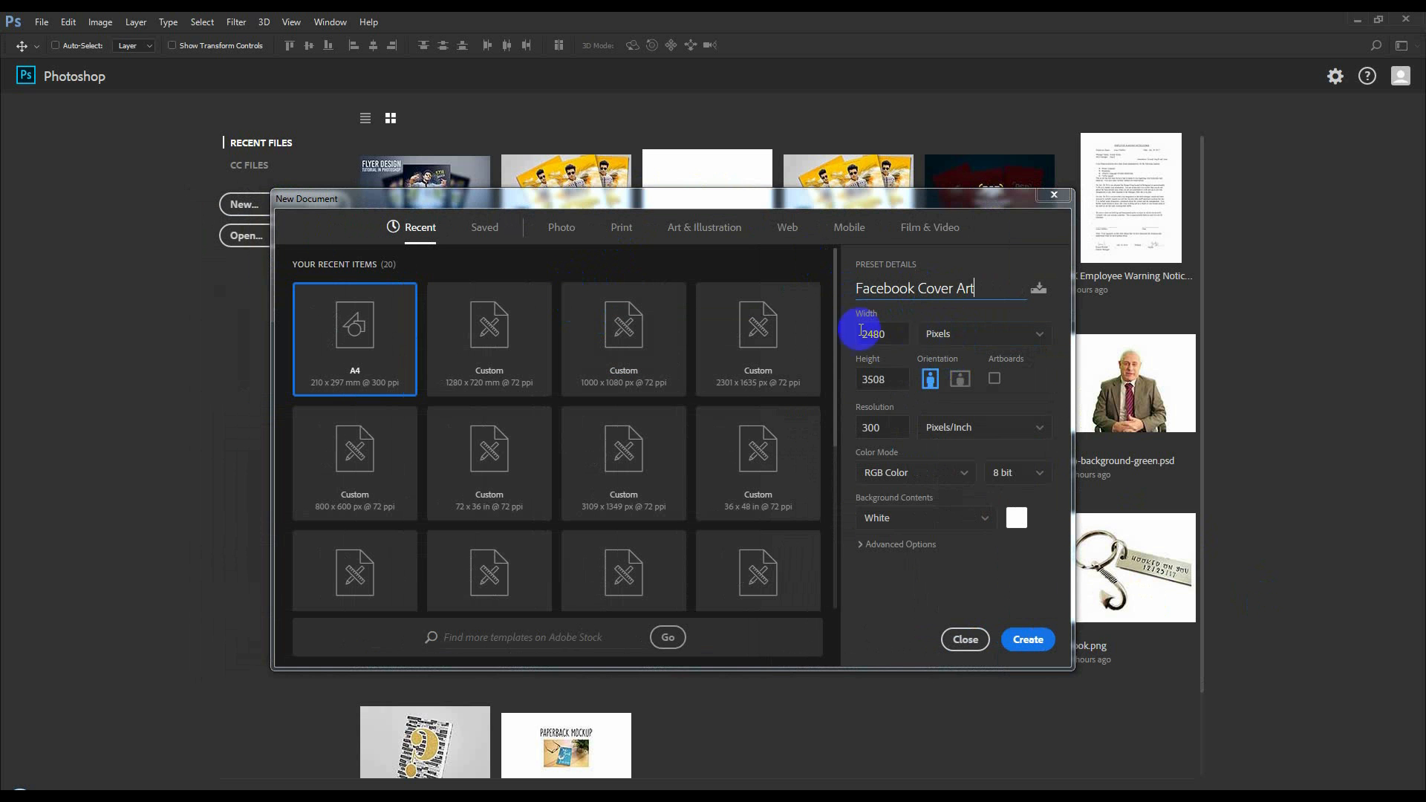
- Set the document size to 851 by 315 pixels at 300 pixels/inch and create it with a white background
left_click(863, 333)
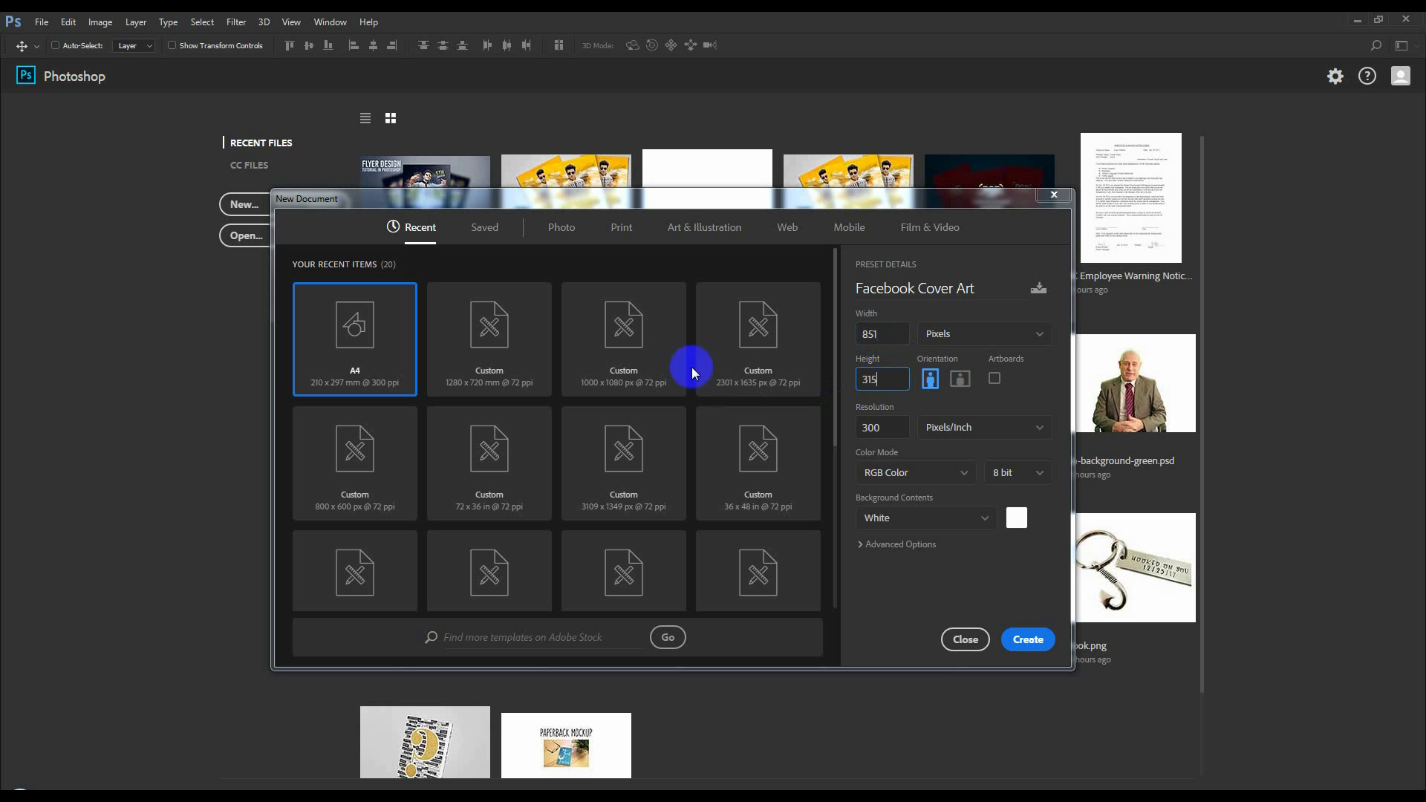
left_click(878, 426)
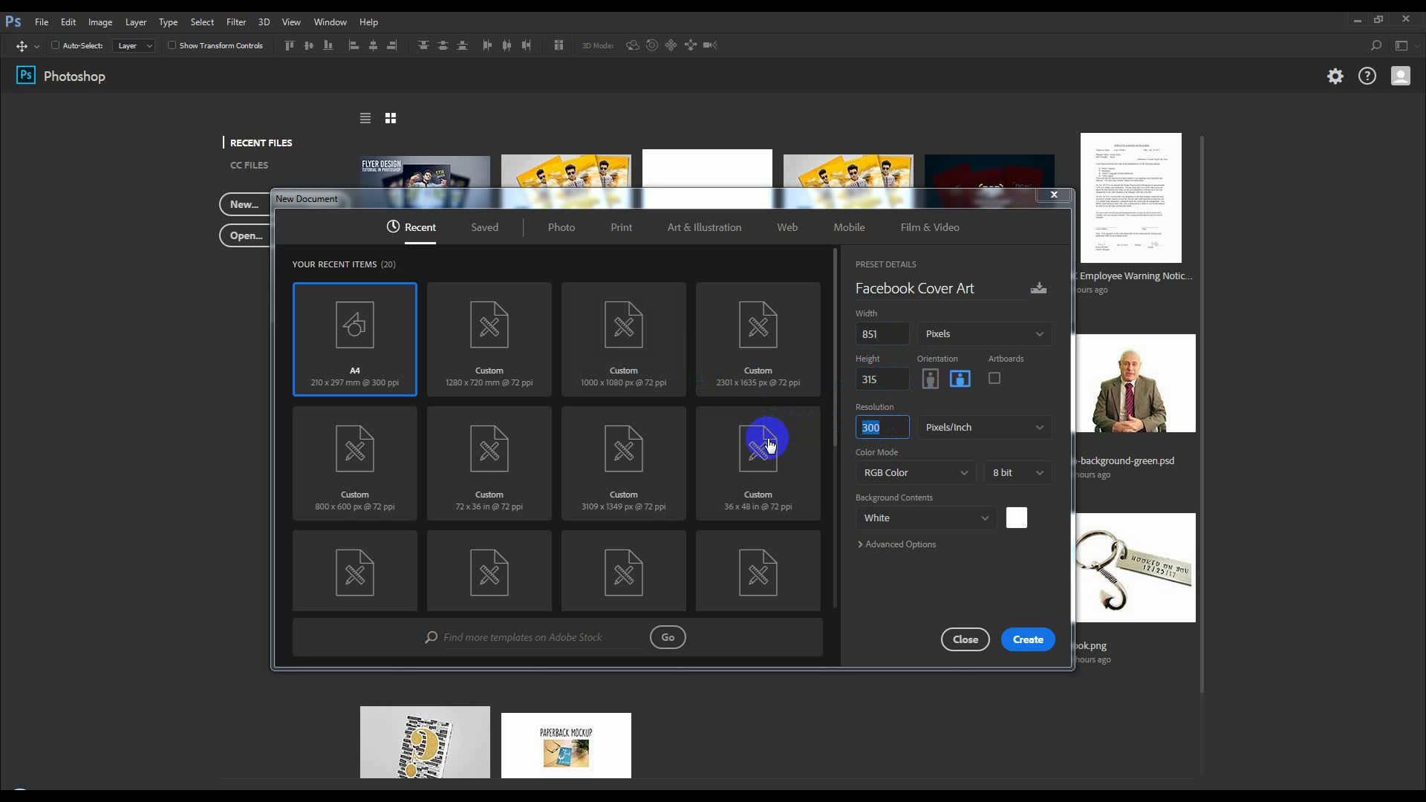
left_click(769, 444)
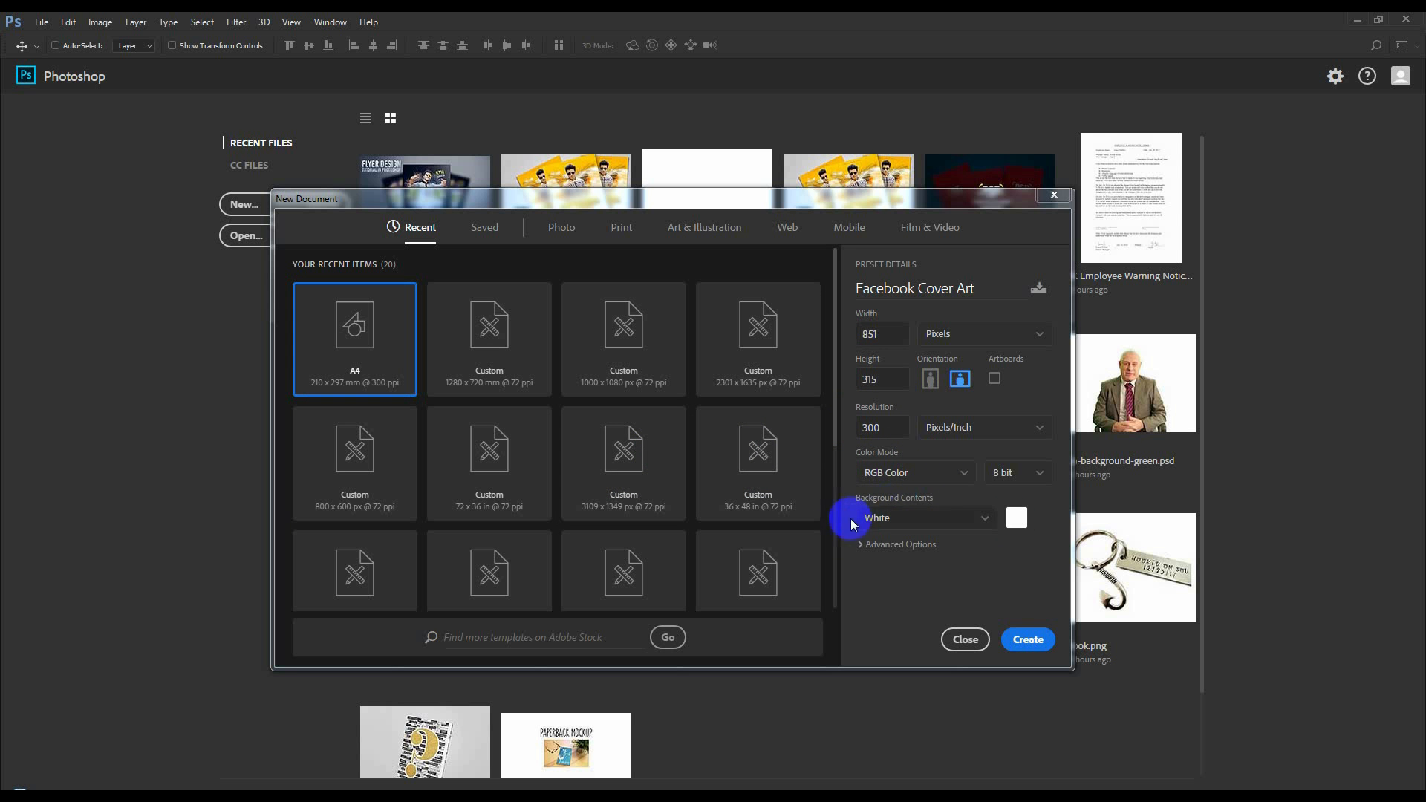
left_click(1026, 641)
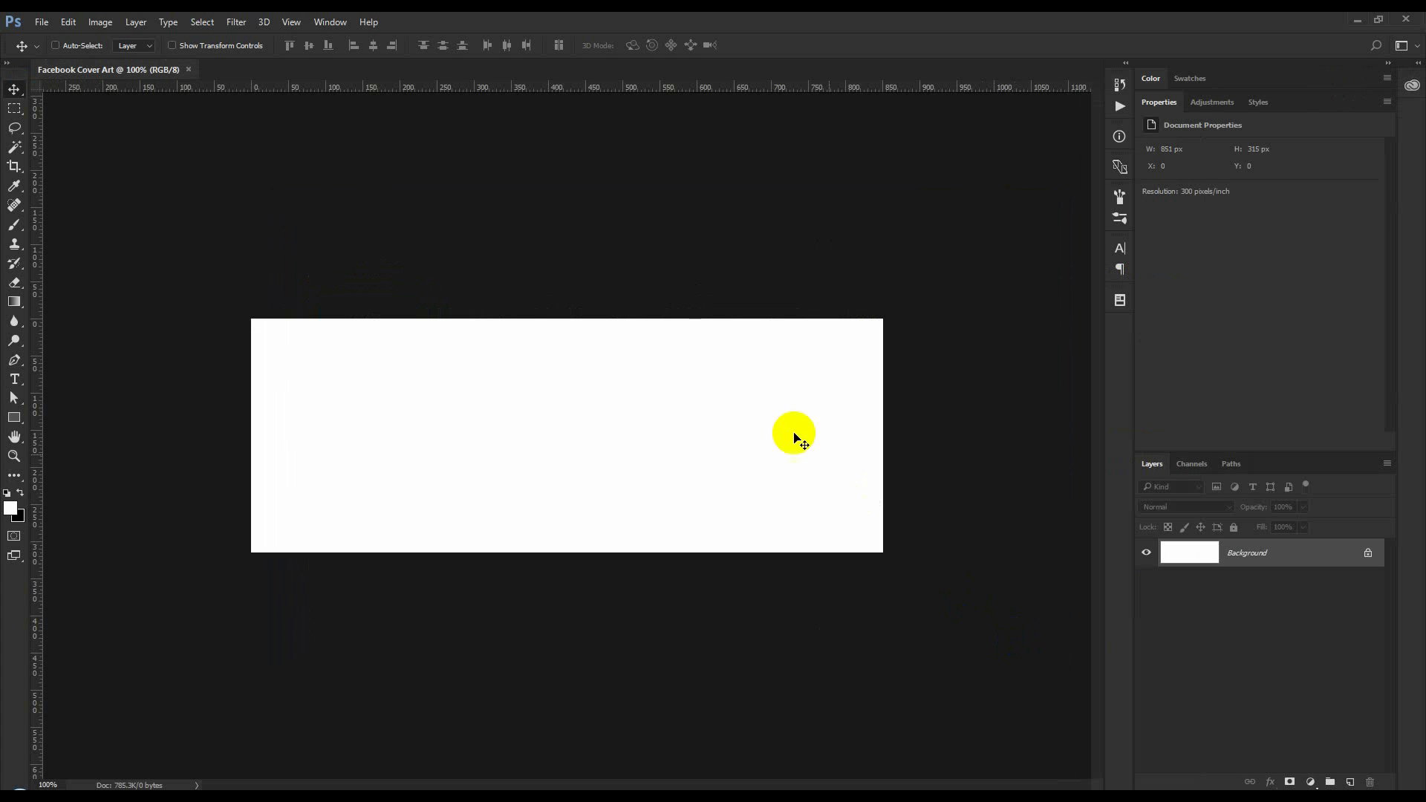
- Add a Pattern Fill layer over the background using the light speckled paper texture at 100% scale
scroll(356, 255, "up", 4)
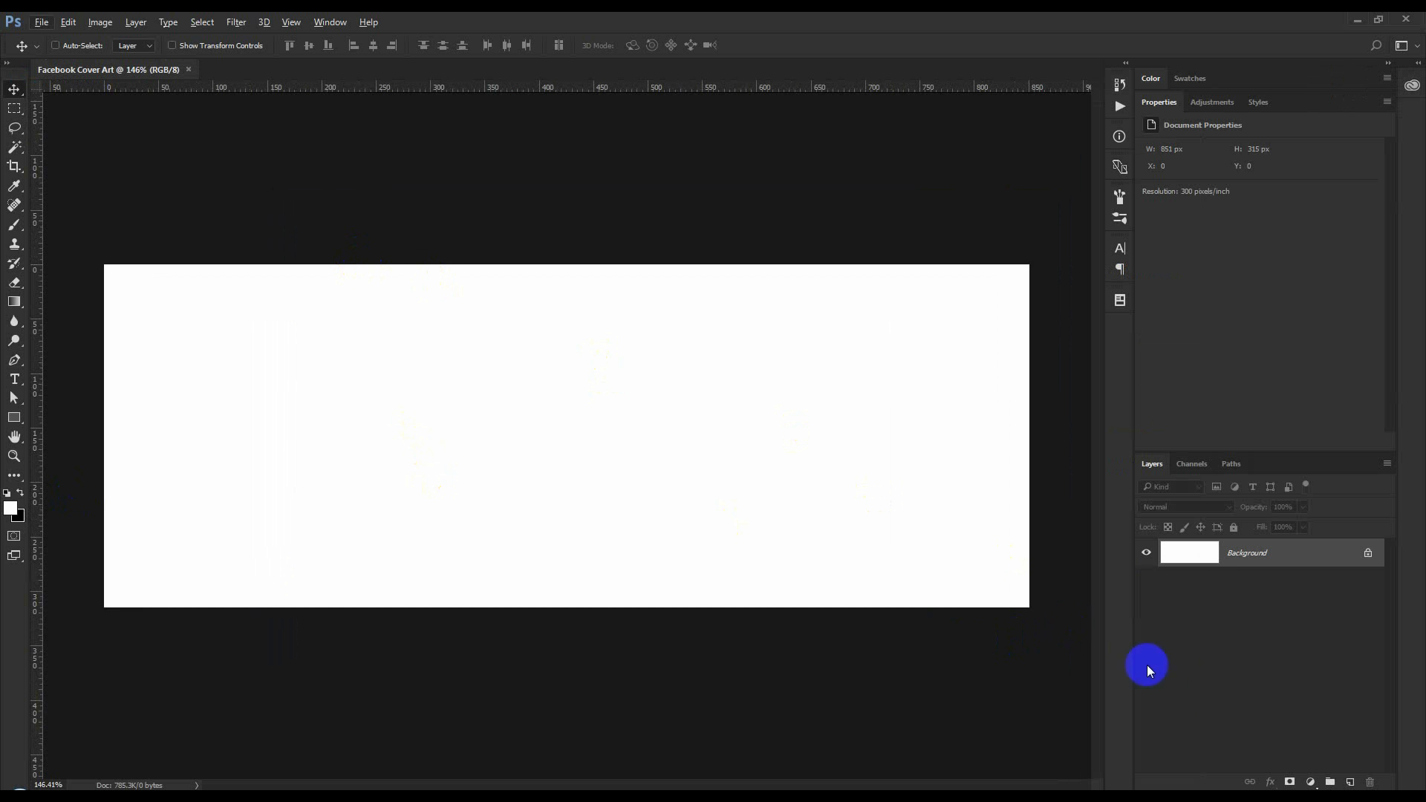
left_click(1311, 783)
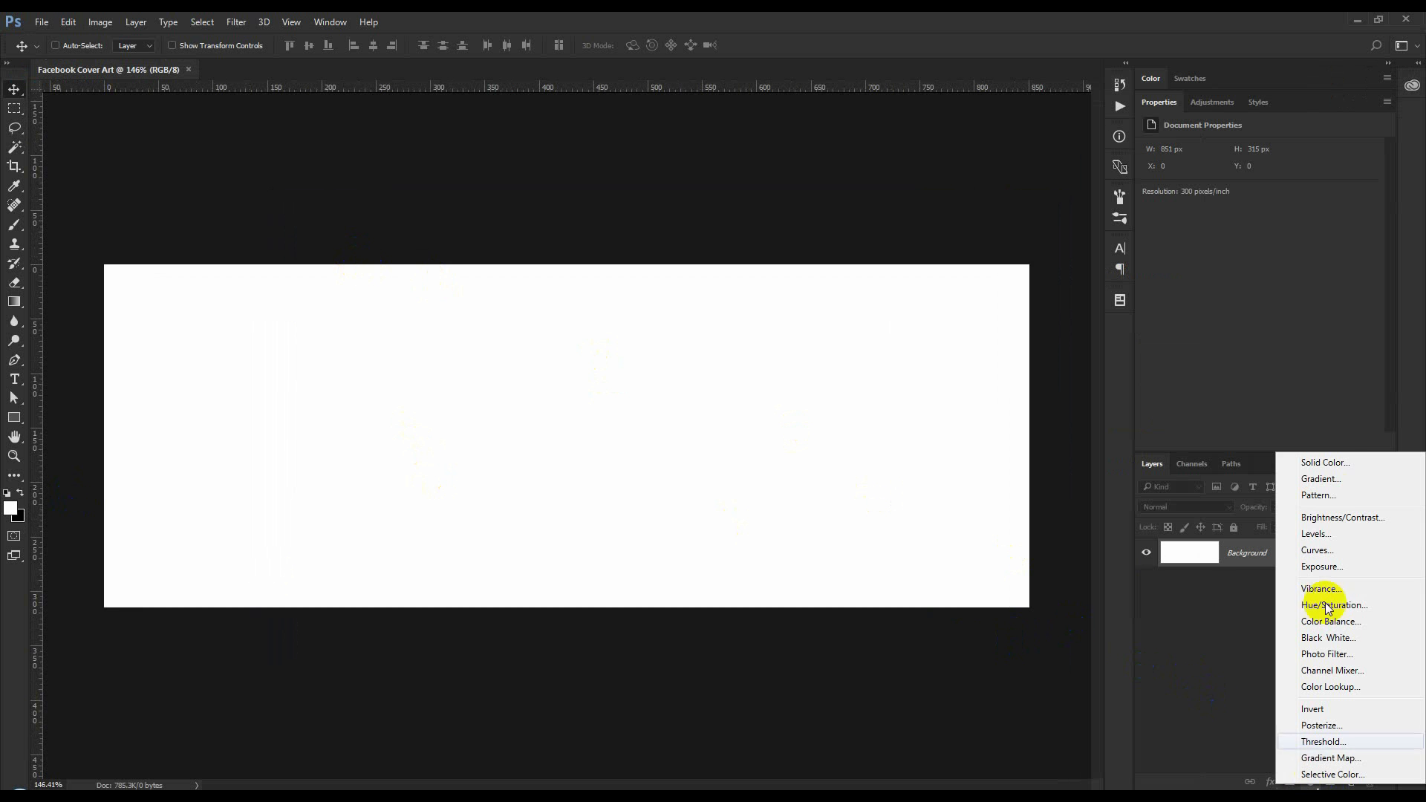
left_click(1329, 496)
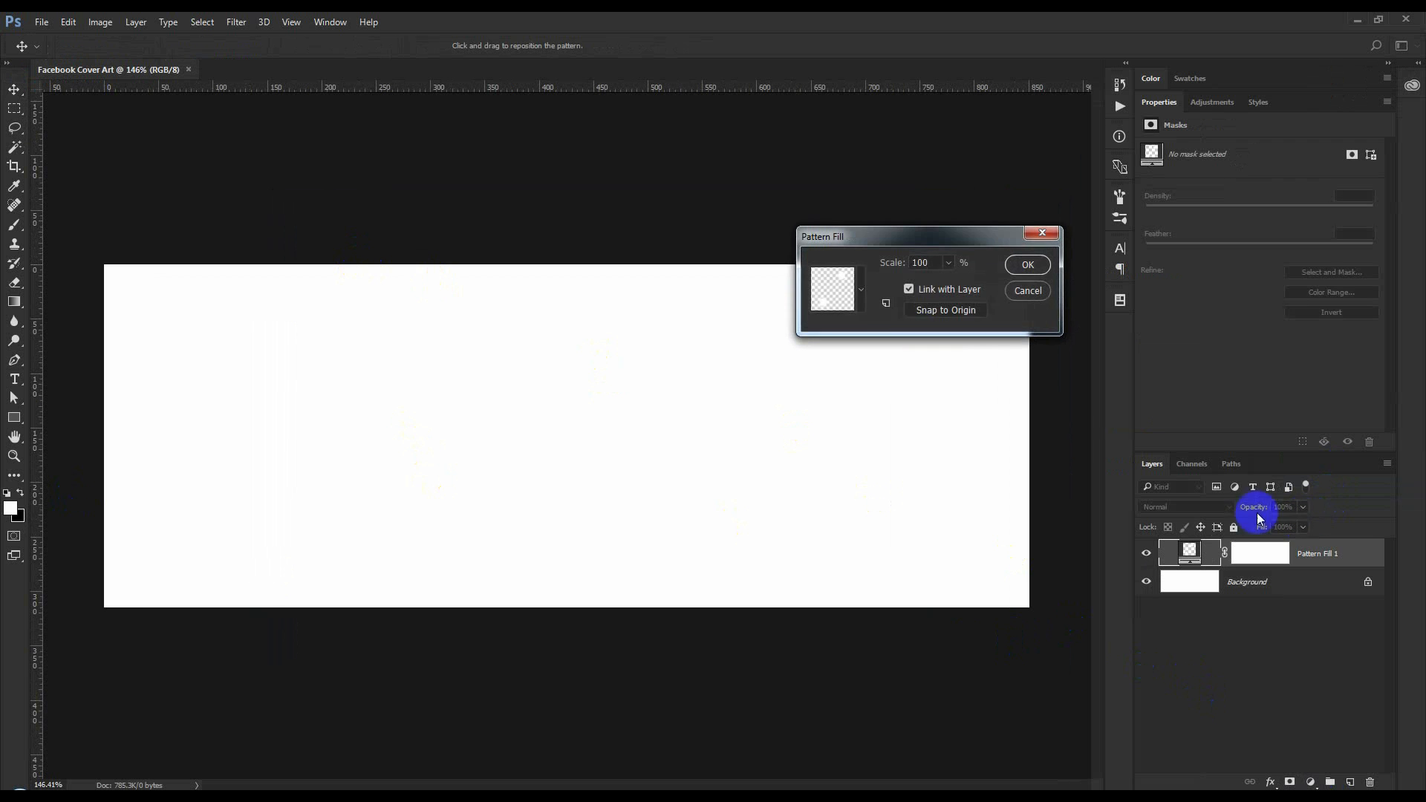
left_click(862, 288)
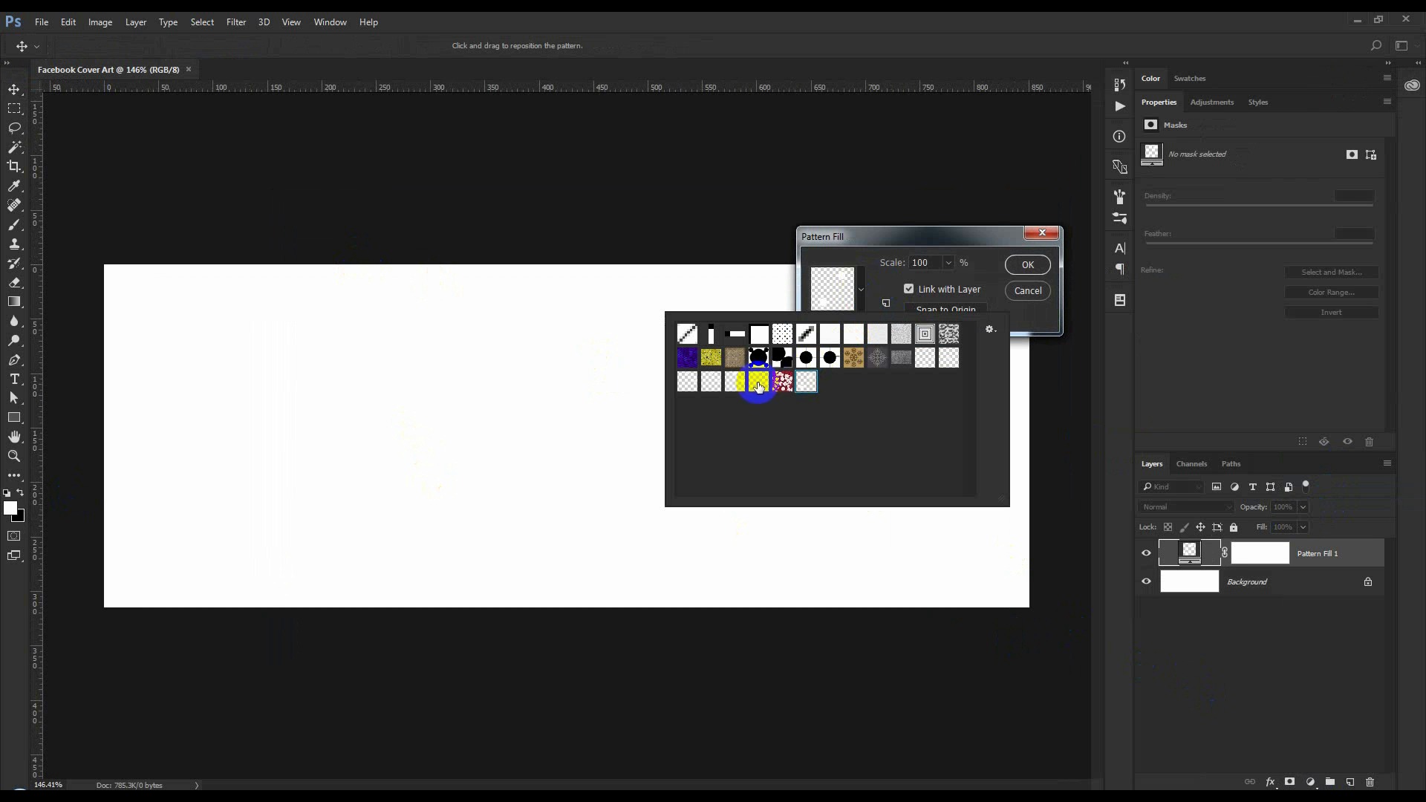
left_click(757, 383)
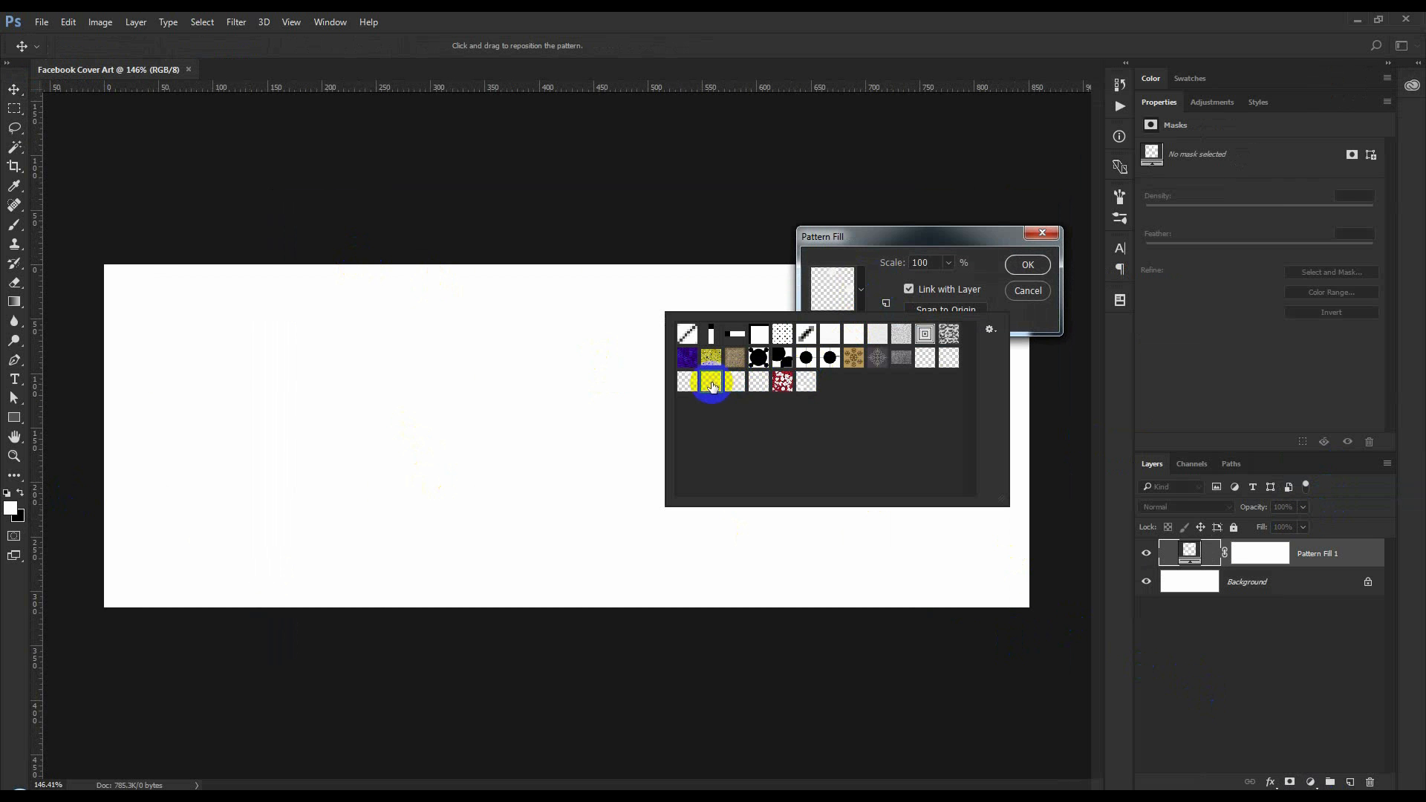
left_click(712, 382)
left_click(697, 386)
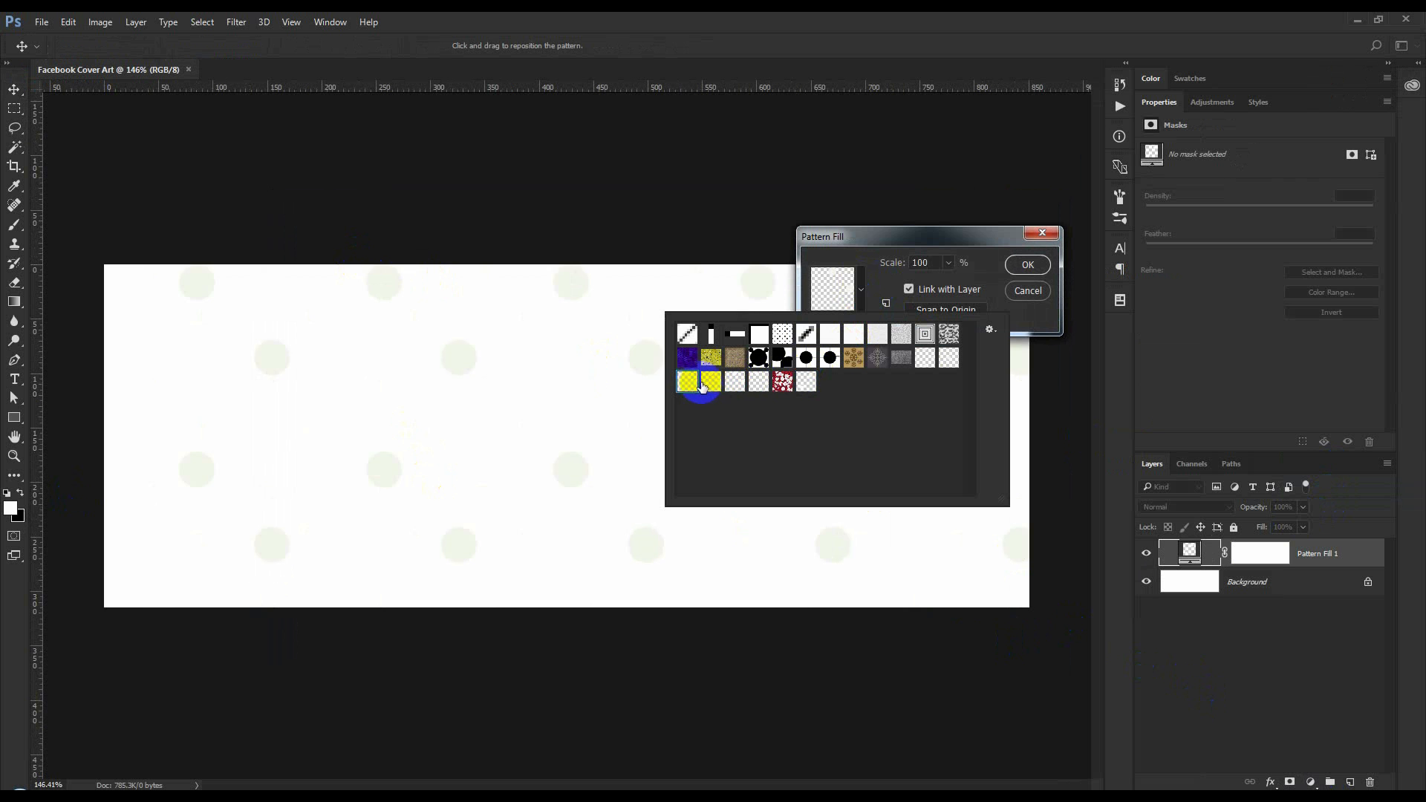
left_click(876, 335)
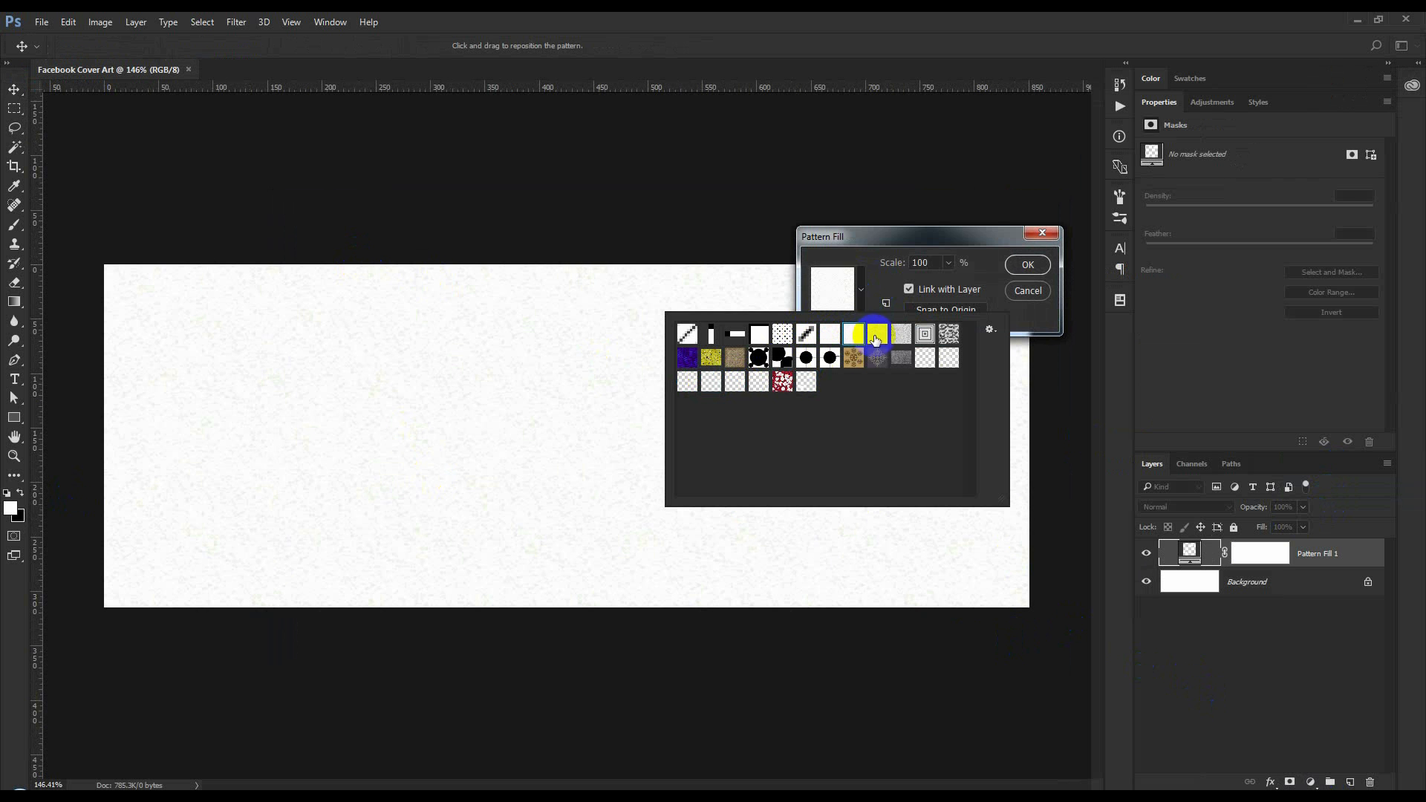
left_click(1025, 266)
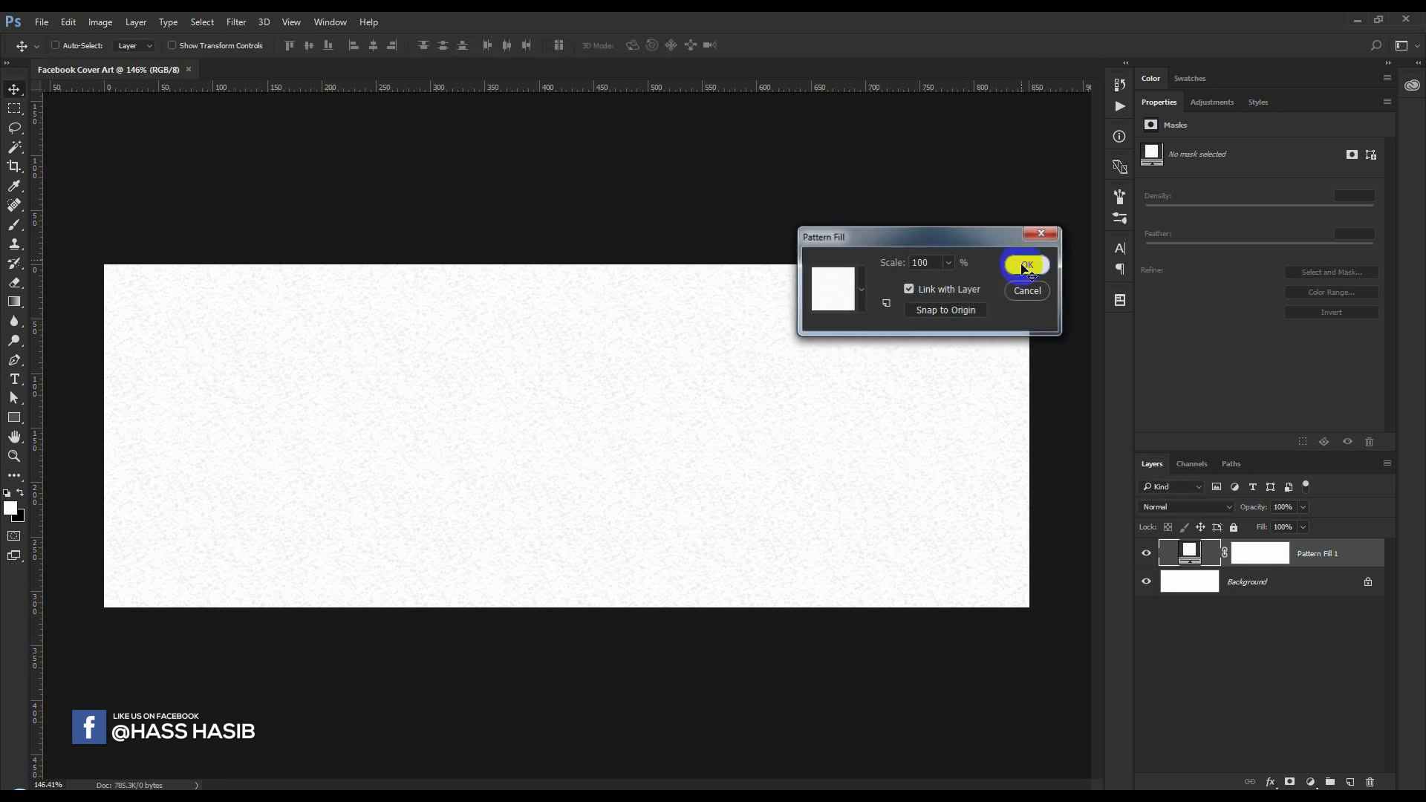
left_click(1025, 266)
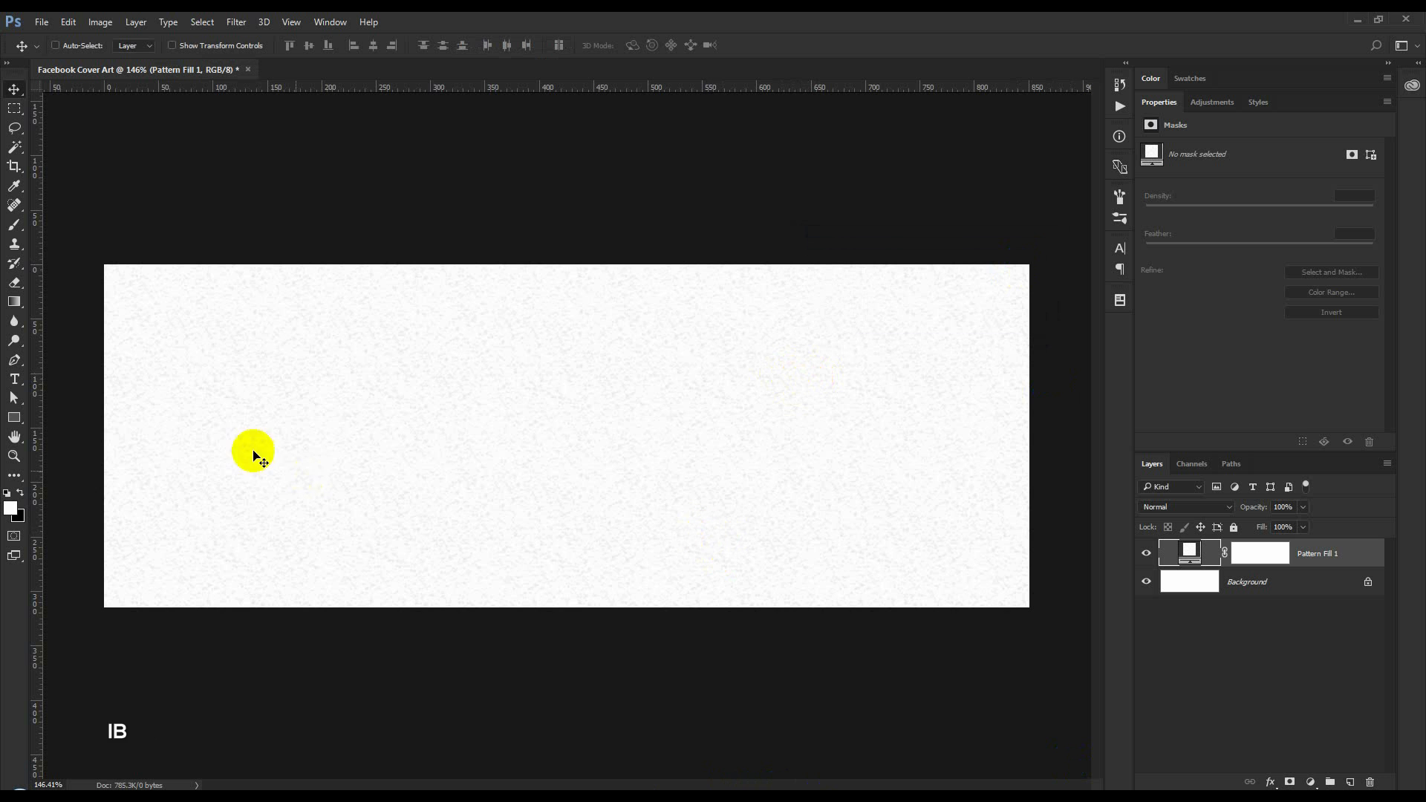
- Draw a grey square of about 98 by 98 px without stroke and move it slightly right of the canvas centre, in the upper half
left_click(25, 422)
left_click_drag(25, 419, 59, 423)
left_click(137, 45)
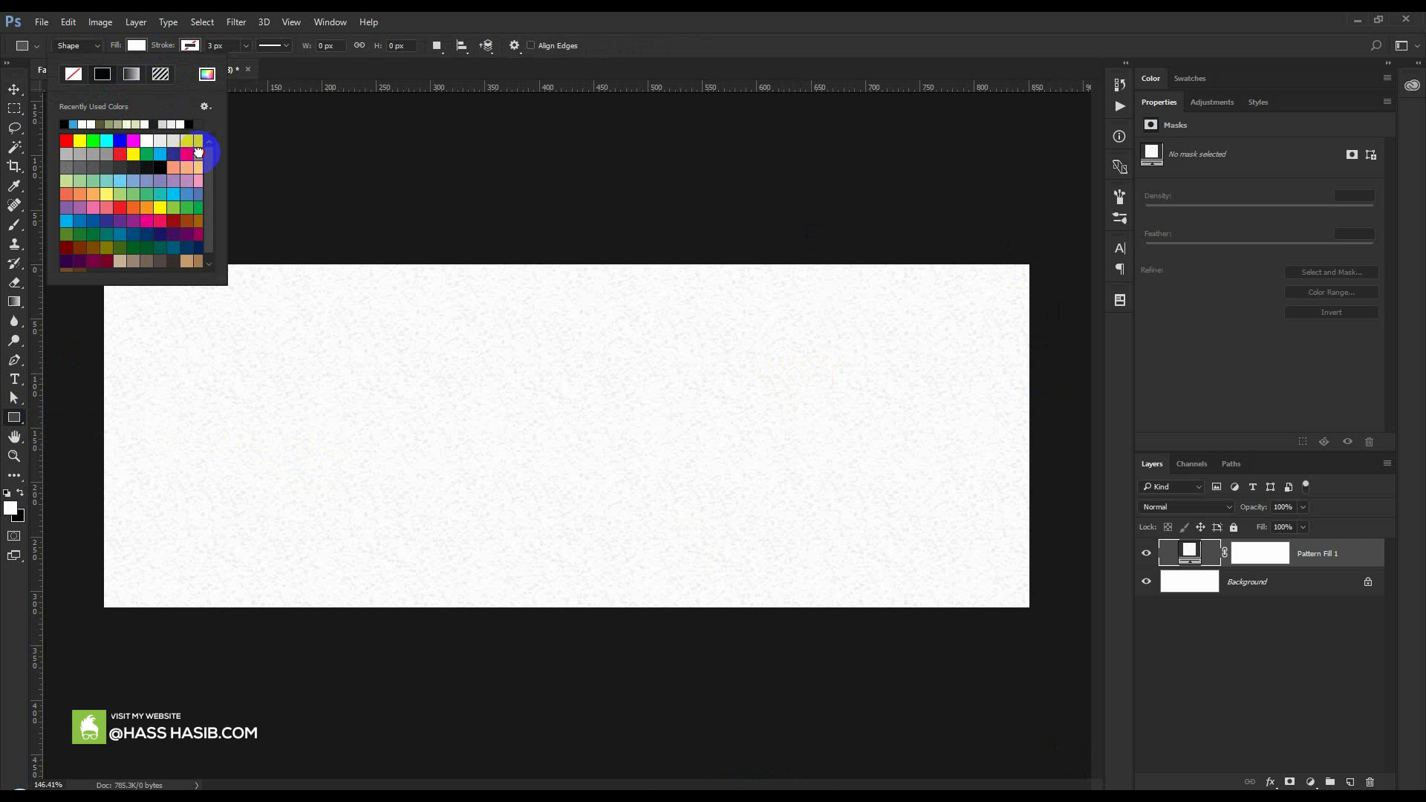
left_click(678, 270)
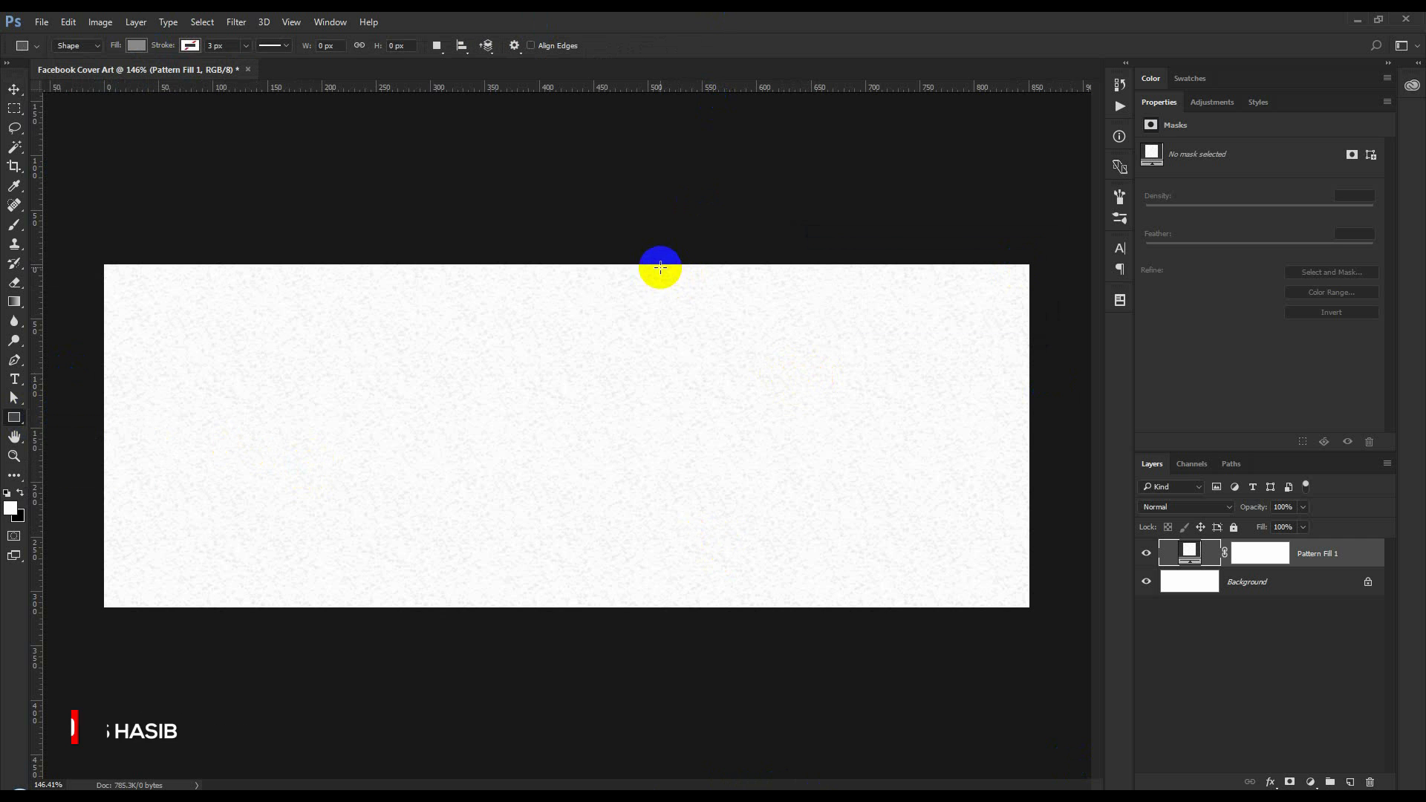
left_click_drag(575, 360, 715, 464)
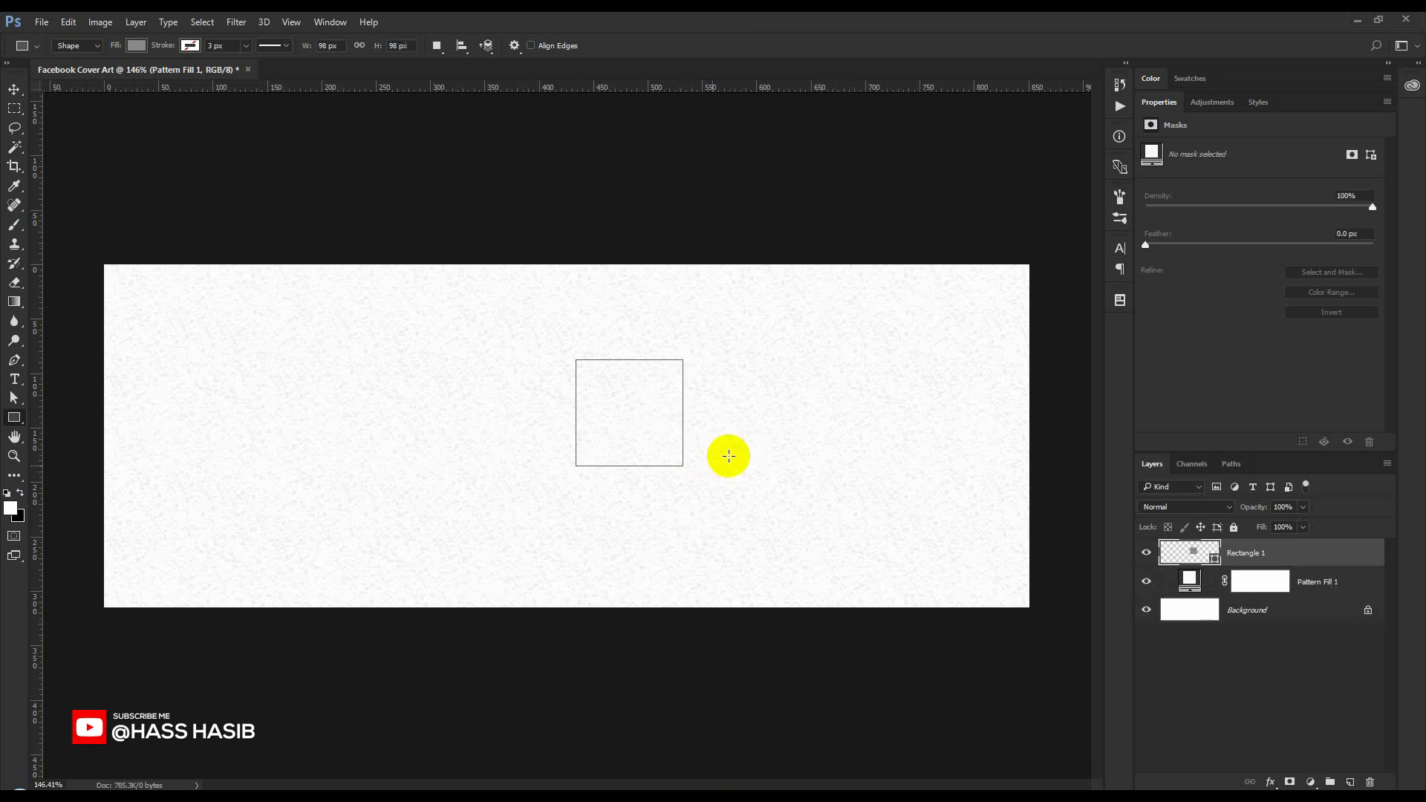
left_click(14, 89)
left_click_drag(546, 371, 575, 364)
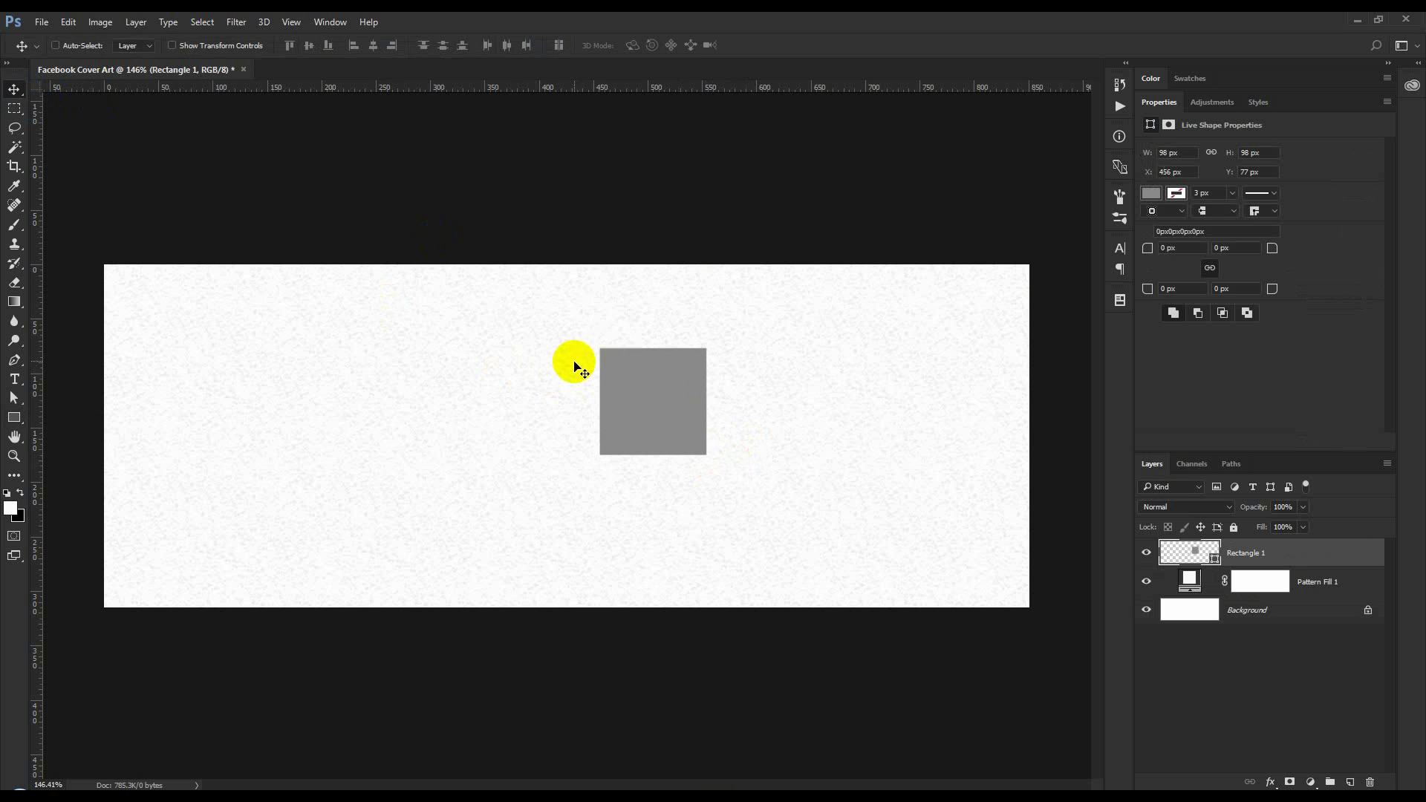
- Rotate the grey square by -45° with Free Transform so it stands as a diamond
key("ctrl+t")
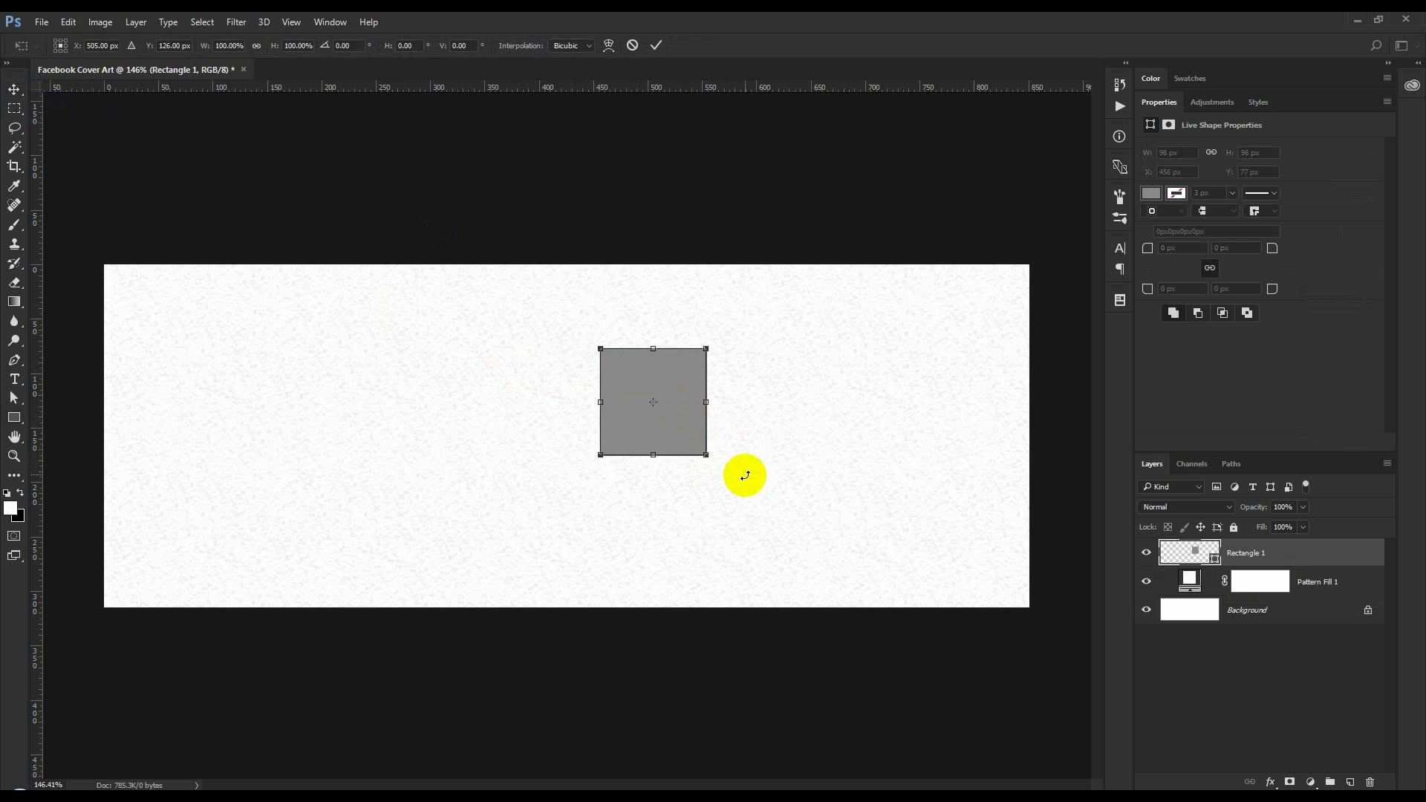
left_click_drag(747, 477, 748, 383)
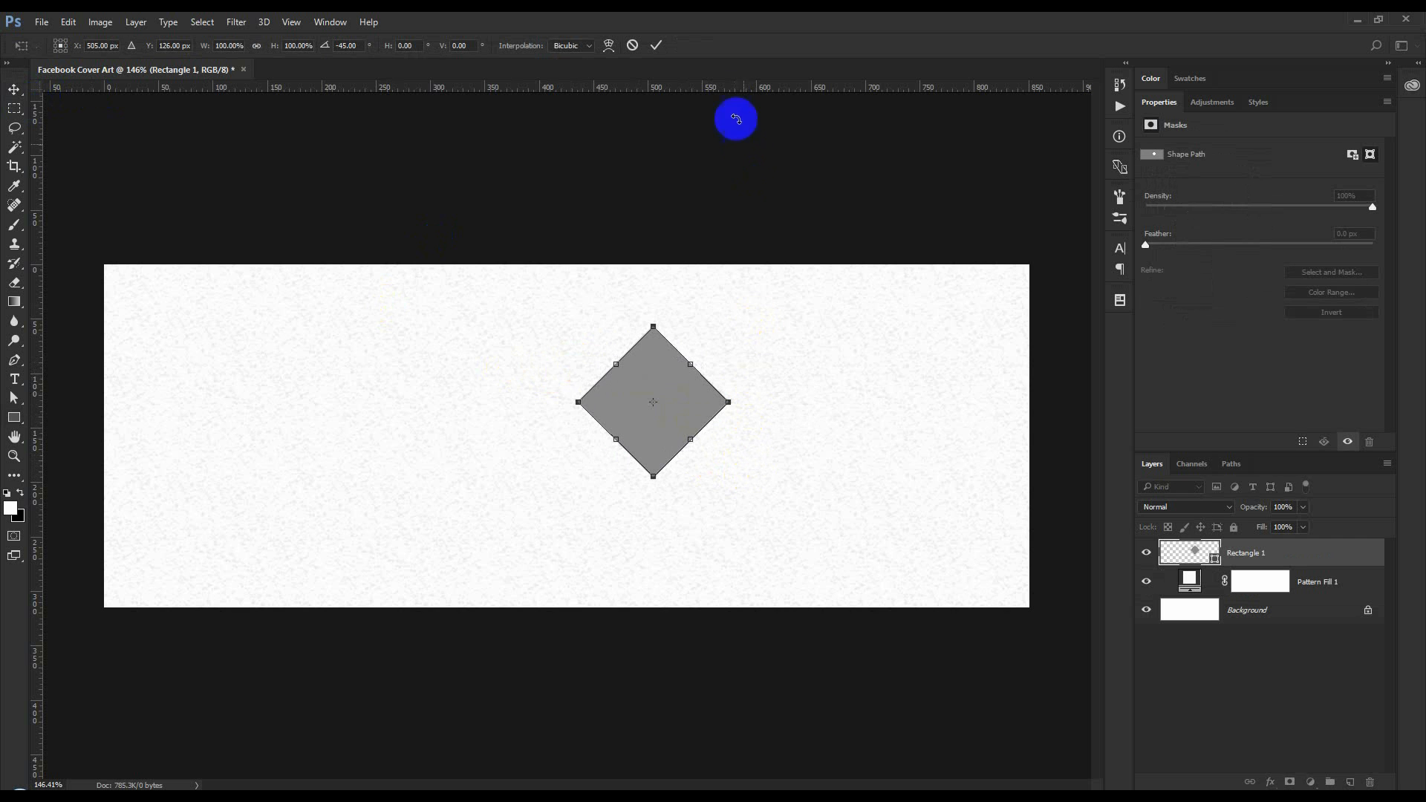
left_click_drag(726, 89, 774, 401)
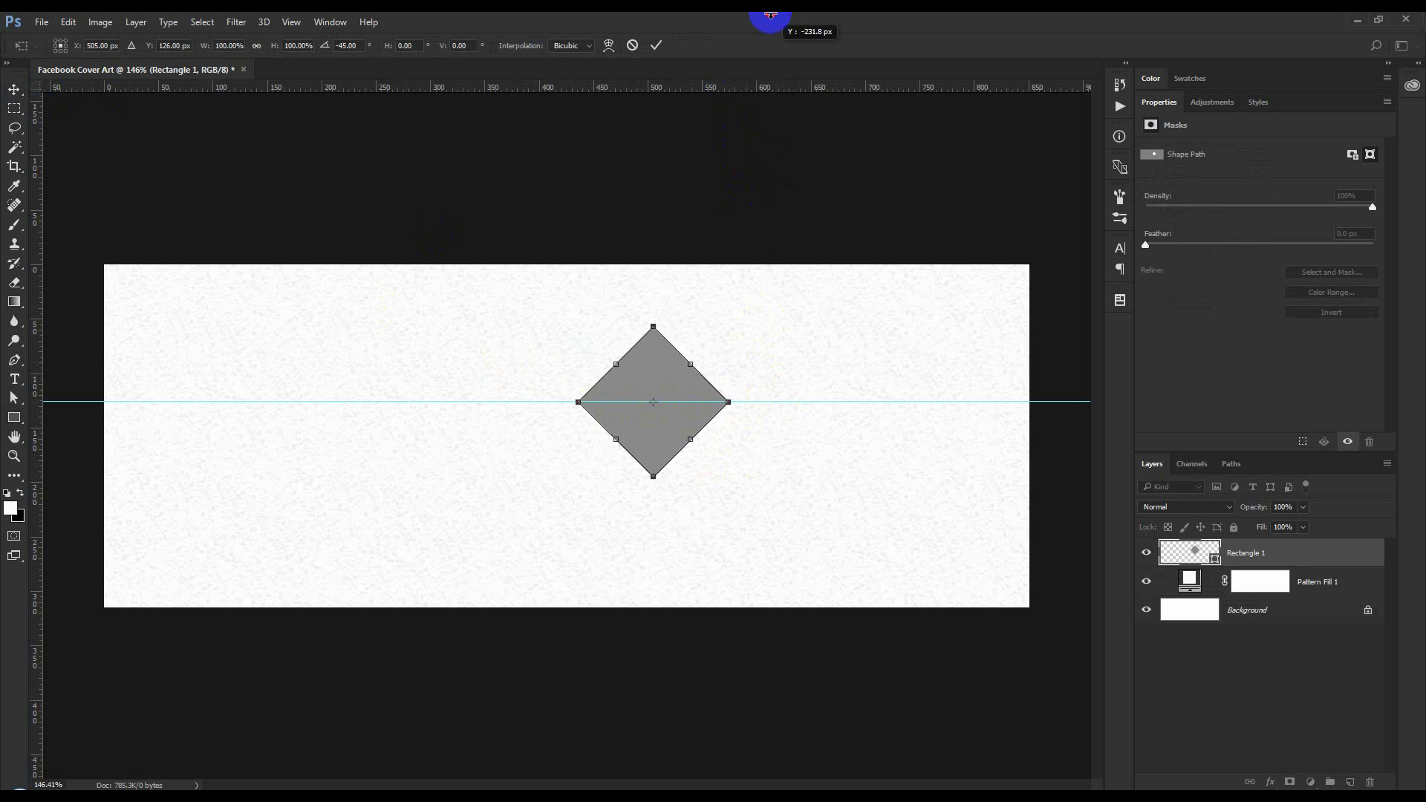
key("ctrl+semicolon")
left_click(657, 45)
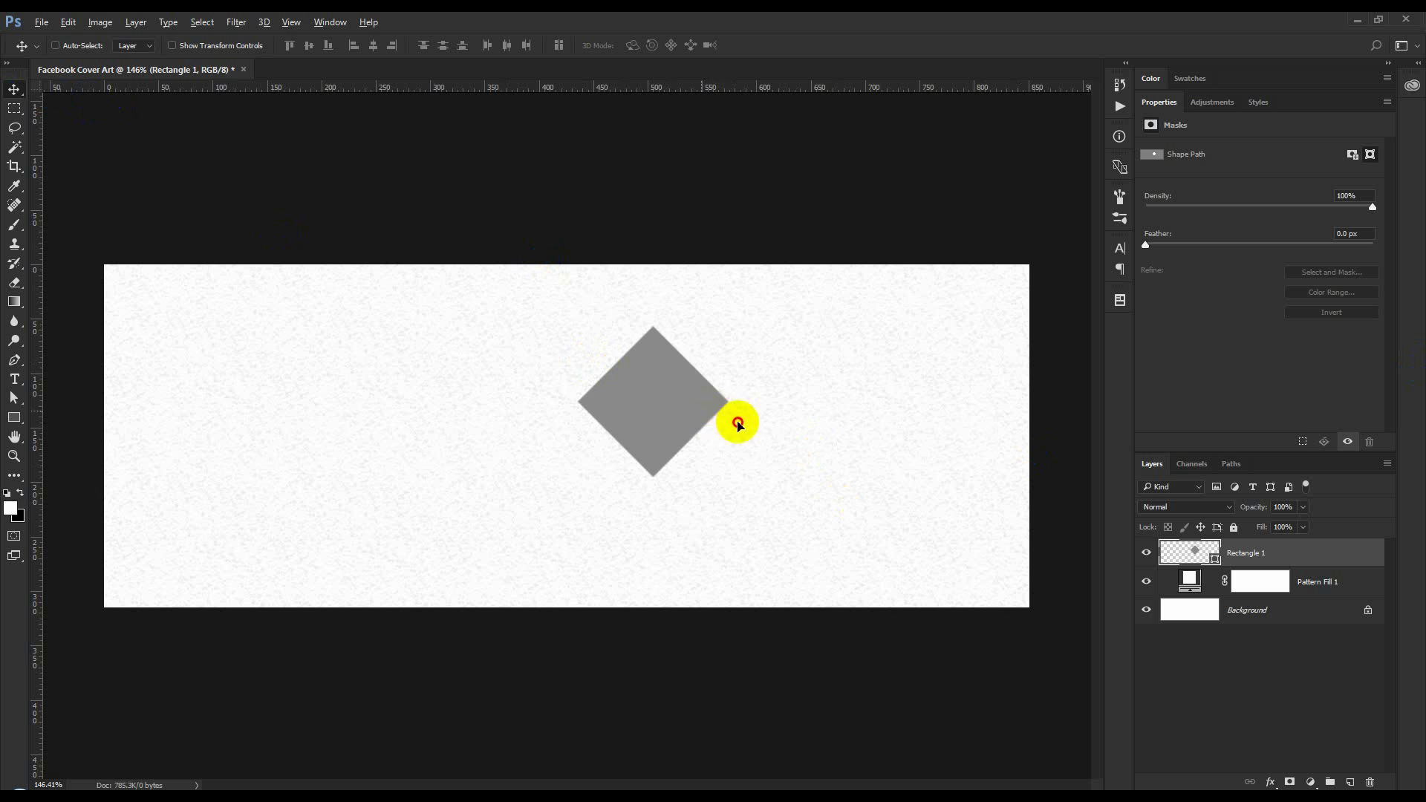
- Duplicate the diamond diagonally down to the right and nudge the copy to leave a narrow gap between them
left_click_drag(710, 418, 774, 490)
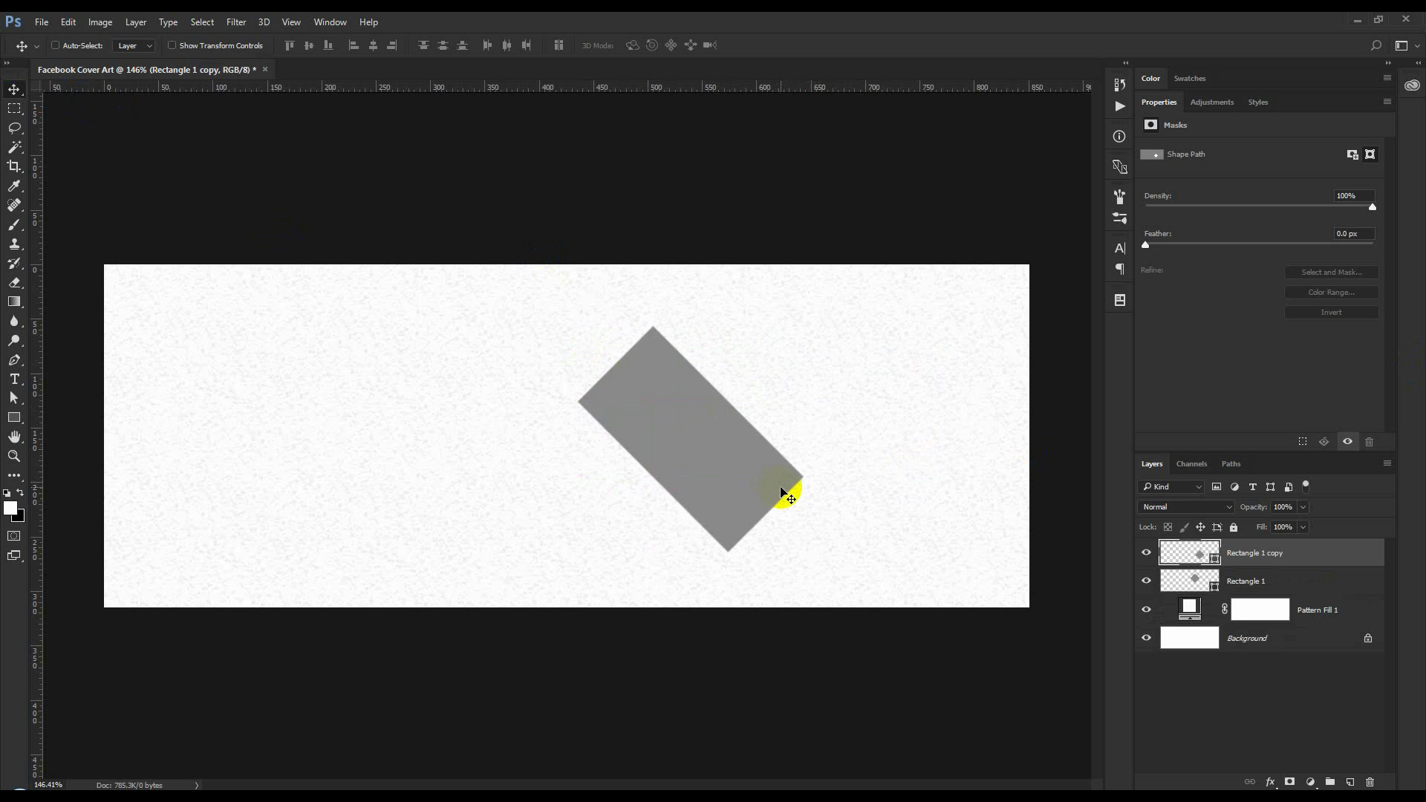
key("shift+Right")
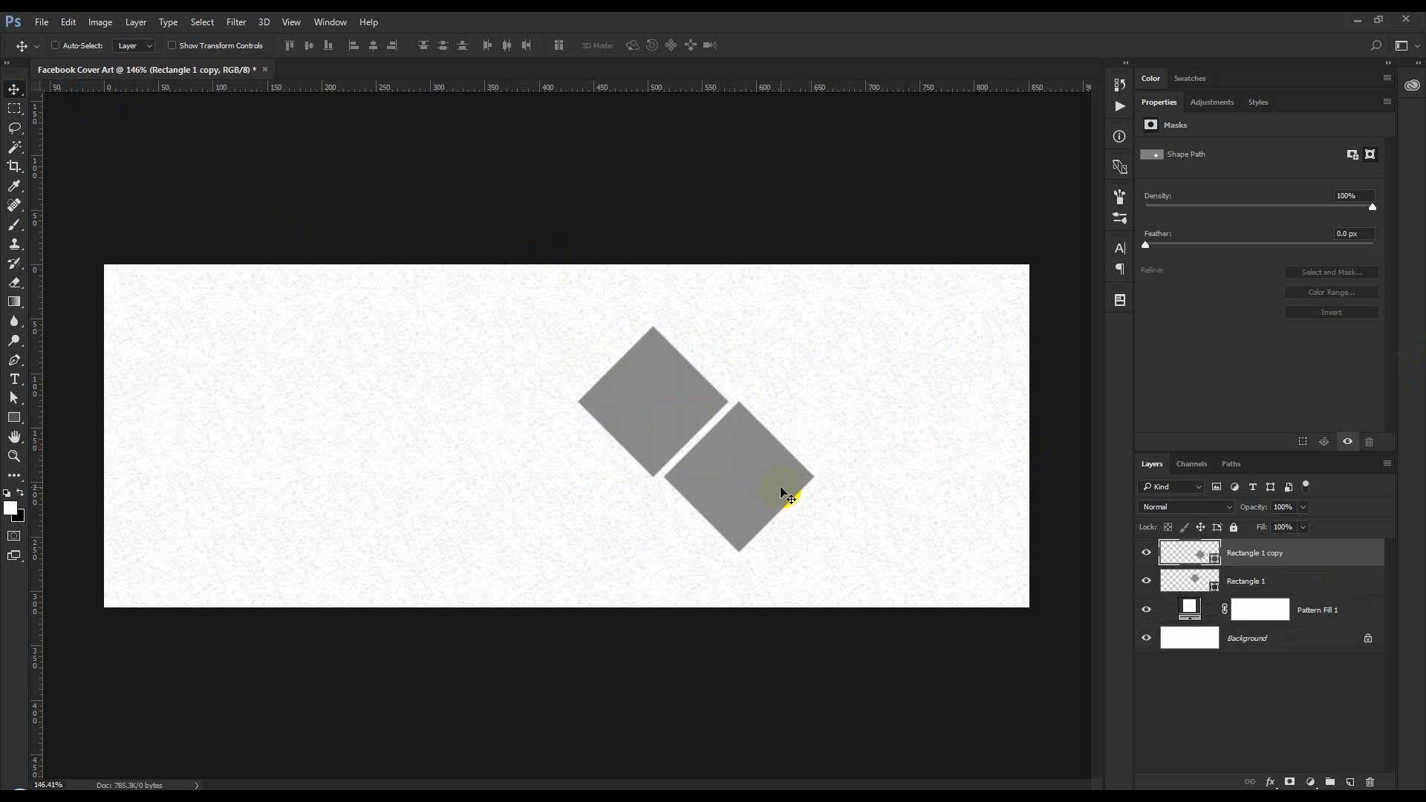
key("Left")
key("Left")
key("Left")
key("Left")
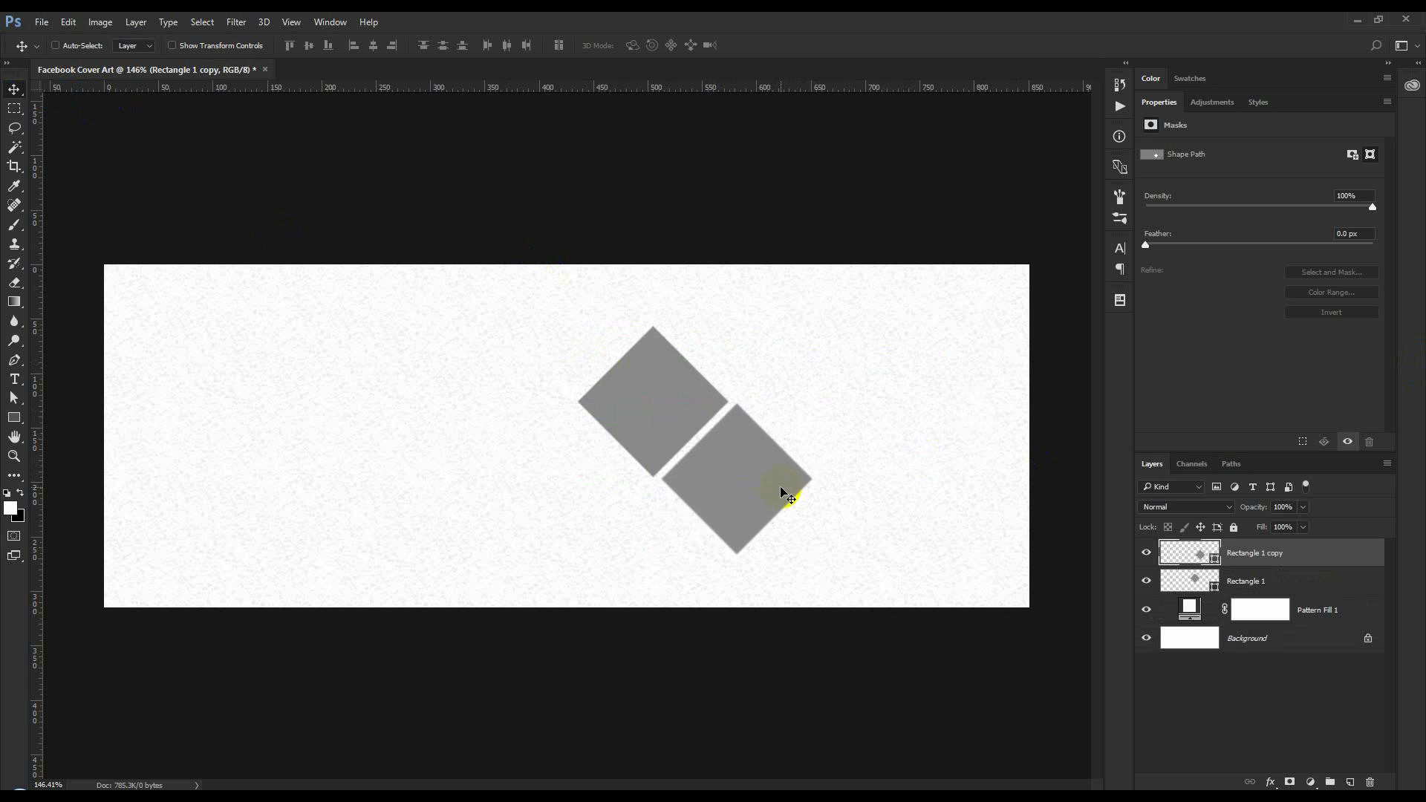
key("Down")
key("Down")
key("Down")
key("Down")
key("Down")
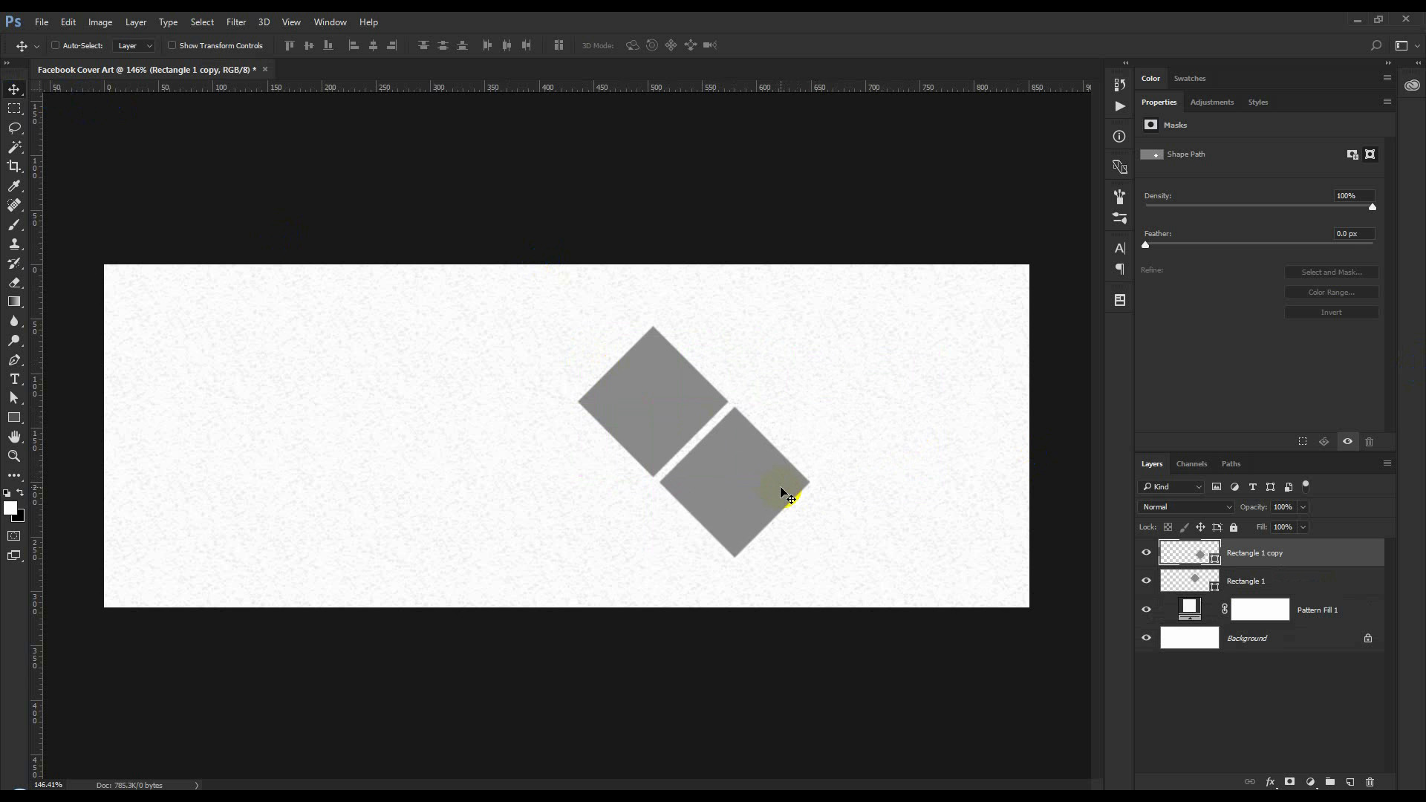
key("Left")
key("Down")
key("Up")
key("Up")
key("Up")
key("Left")
key("Left")
key("Left")
key("Right")
- Duplicate the original diamond diagonally up to the right and nudge the copy to leave a matching narrow gap
scroll(695, 471, "up", 15)
scroll(606, 502, "down", 15)
left_click(1255, 581)
left_click_drag(724, 456, 789, 372)
key("Right")
key("Right")
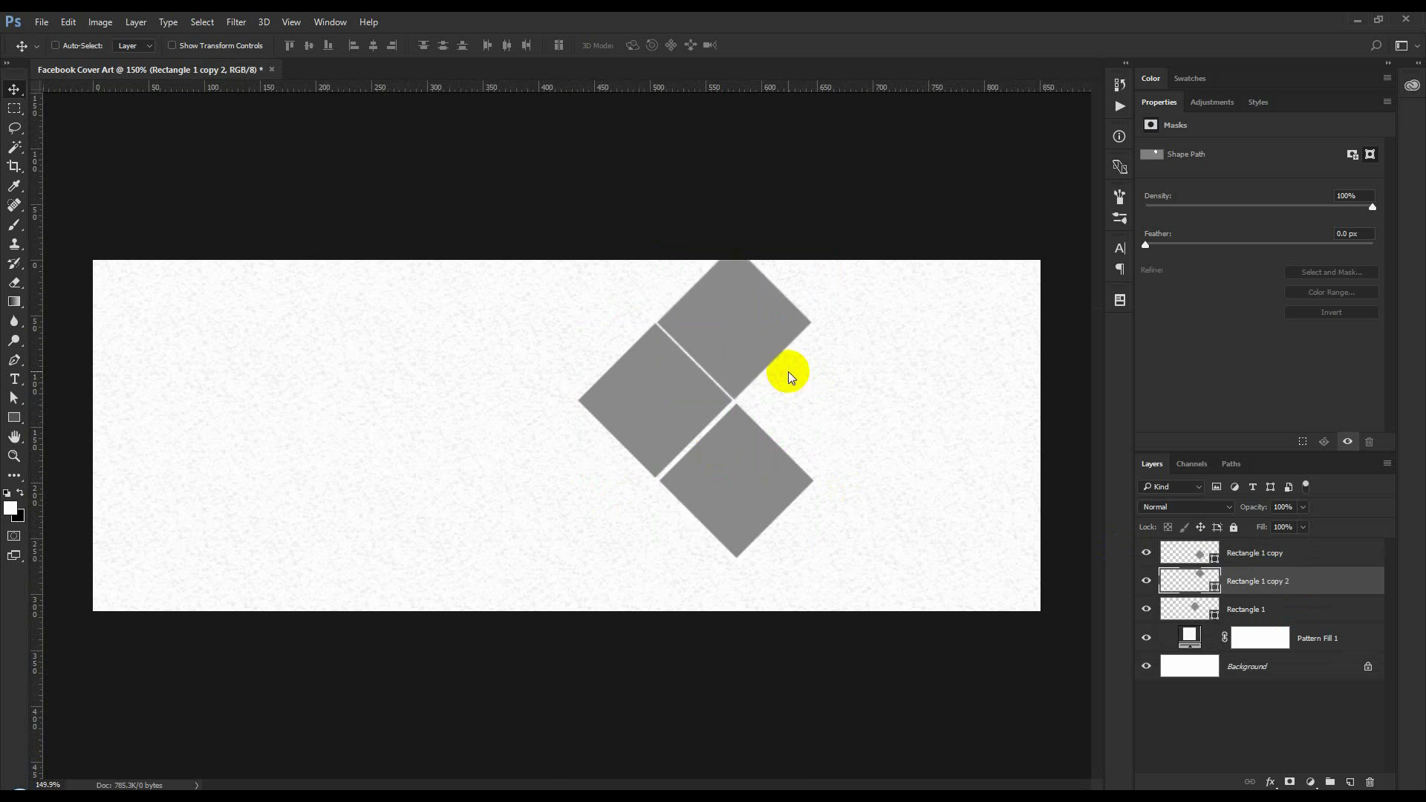
key("Up")
key("Up")
key("Up")
key("Right")
key("Right")
key("Right")
key("Right")
key("Down")
key("Left")
- Fine-tune the lower-right diamond's spacing, and move all three diamonds down together to centre them vertically on the canvas
left_click(1255, 561)
key("Up")
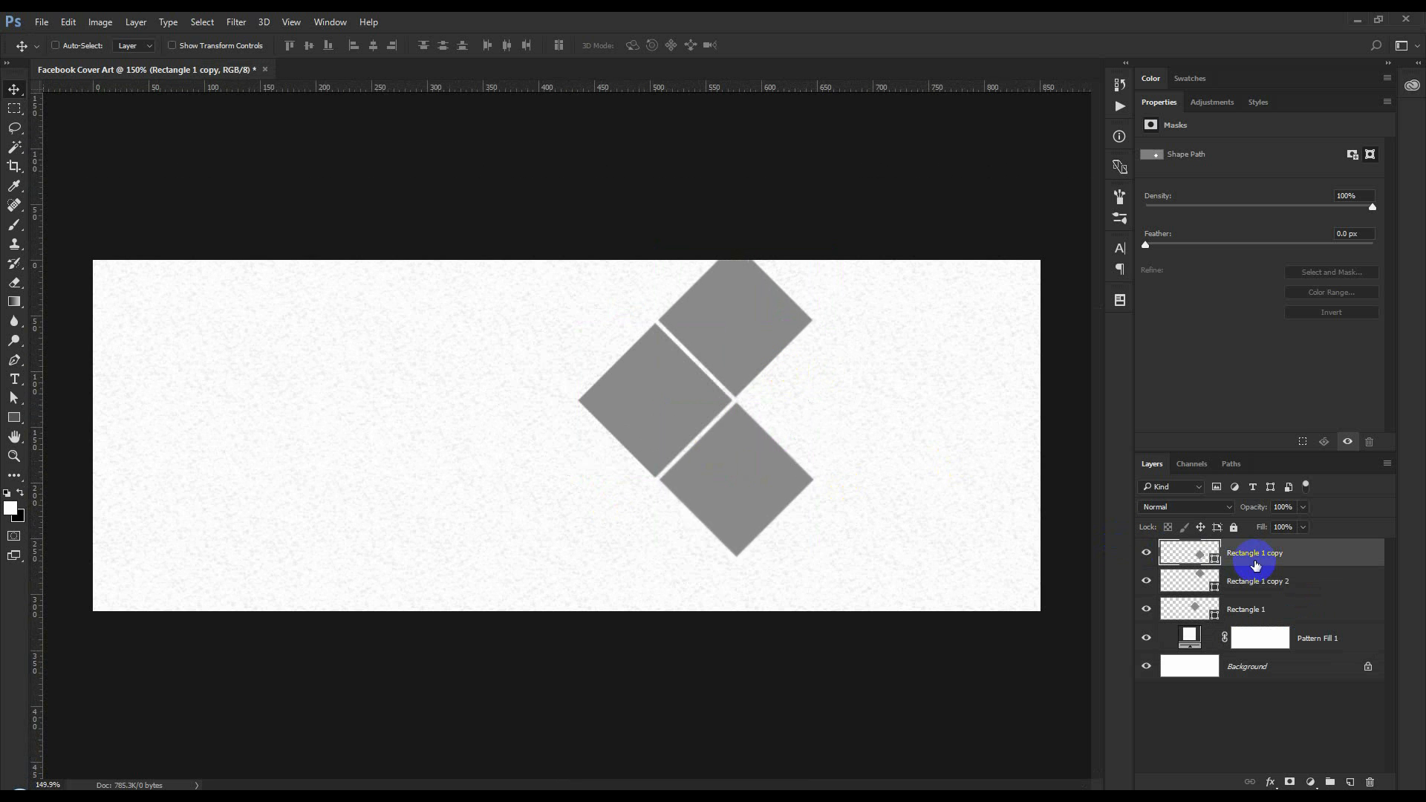
key("Left")
key("Down")
key("Right")
left_click(1305, 613, "shift")
left_click_drag(838, 431, 841, 465)
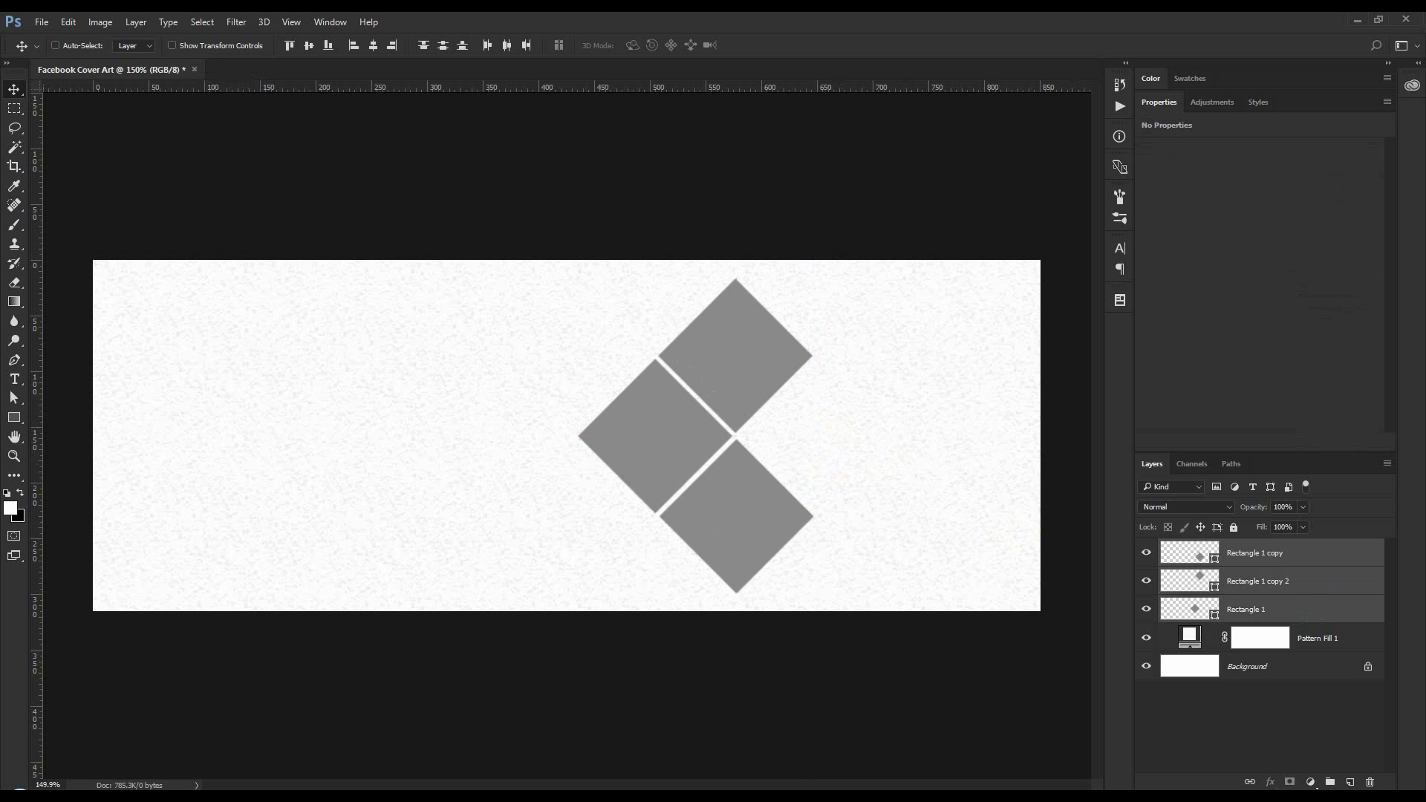
- Add two more diamond copies, one at the bottom edge and one at the upper left, and nudge them to matching gaps
left_click(1255, 556)
left_click_drag(850, 535, 625, 340)
key("Right")
key("Right")
key("Down")
key("Down")
key("Down")
key("Down")
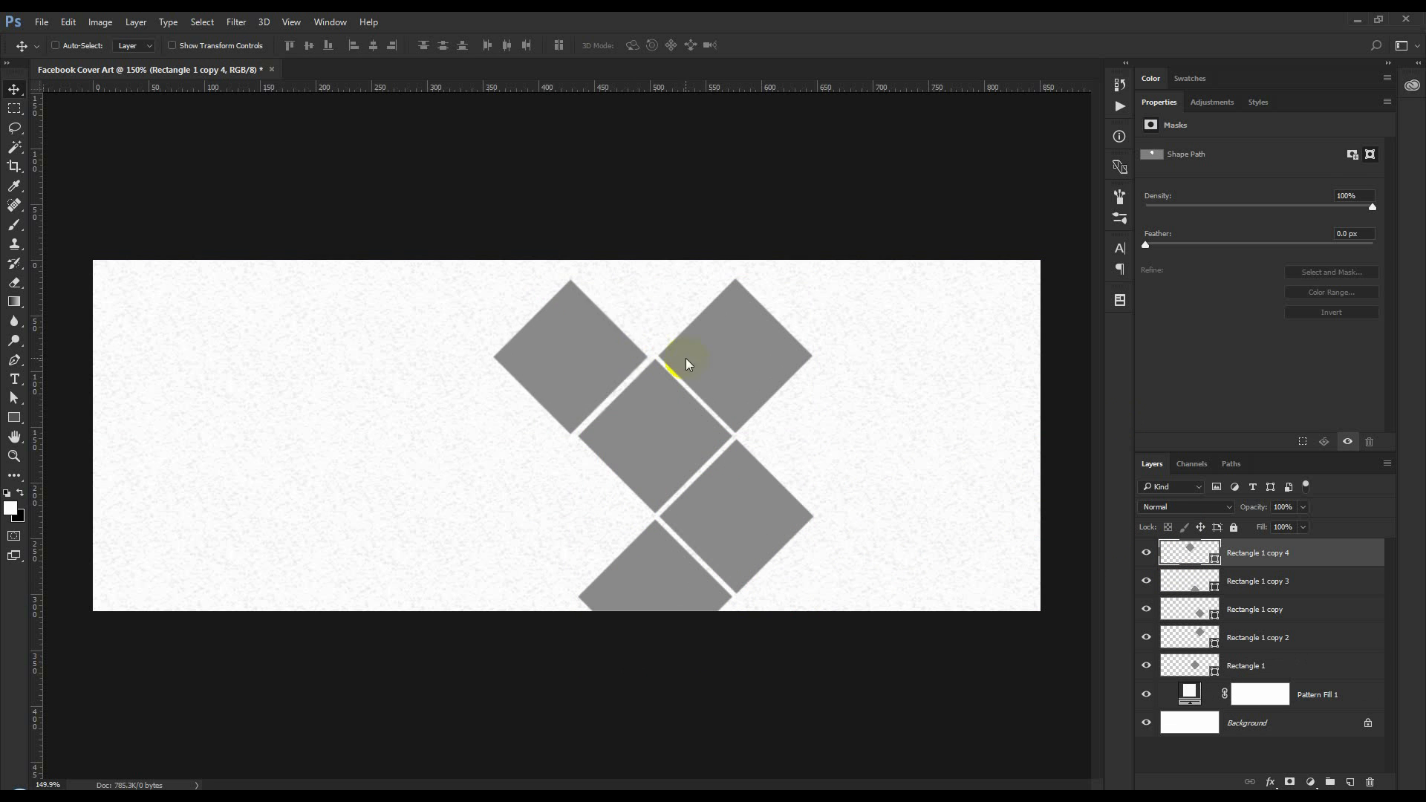
key("Right")
key("Right")
key("Right")
key("Up")
- Scale the upper-left diamond to about 203% and move it partly off the top edge, keeping a narrow gap to the neighbouring diamonds
key("ctrl+t")
left_click_drag(653, 278, 748, 153)
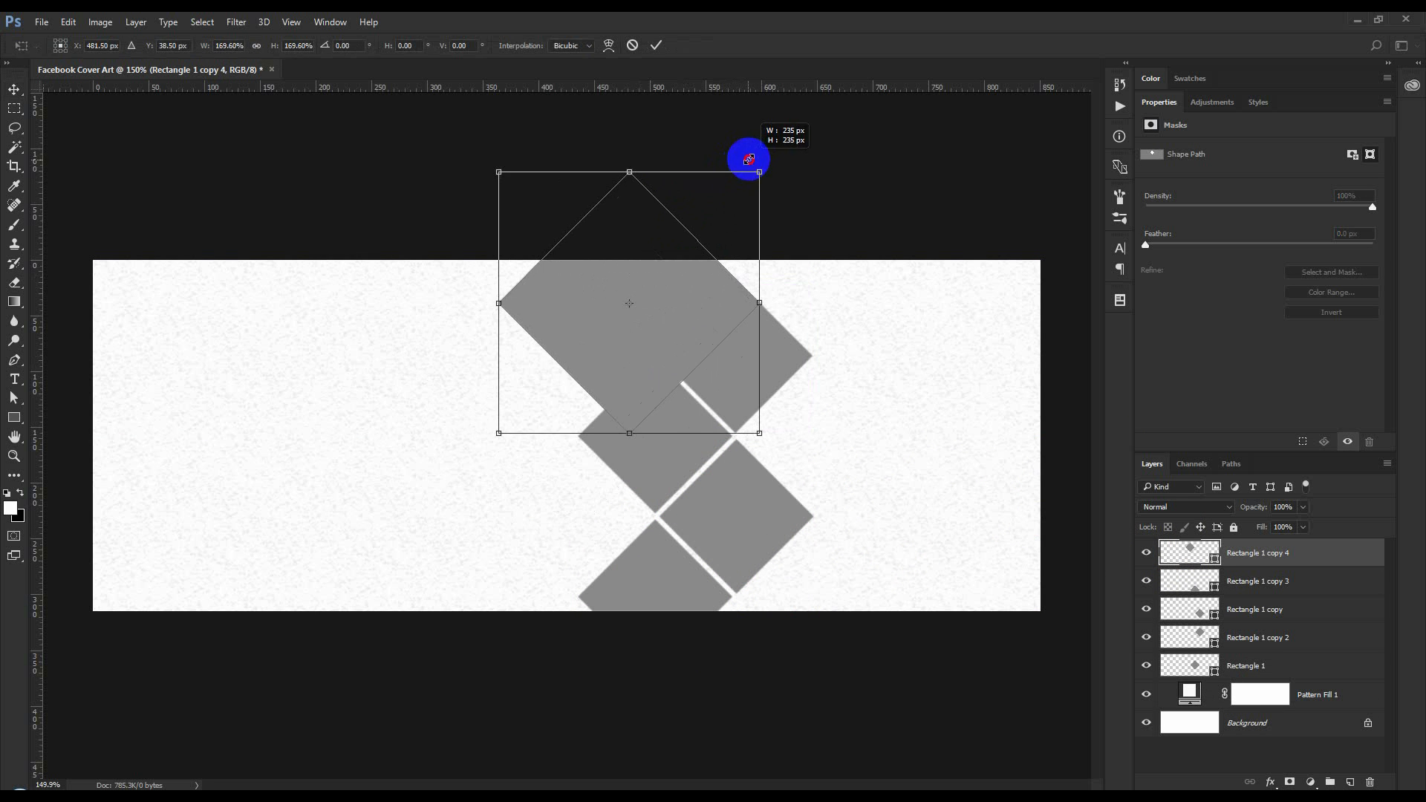
left_click_drag(500, 430, 454, 468)
left_click_drag(761, 172, 769, 162)
left_click_drag(462, 472, 460, 475)
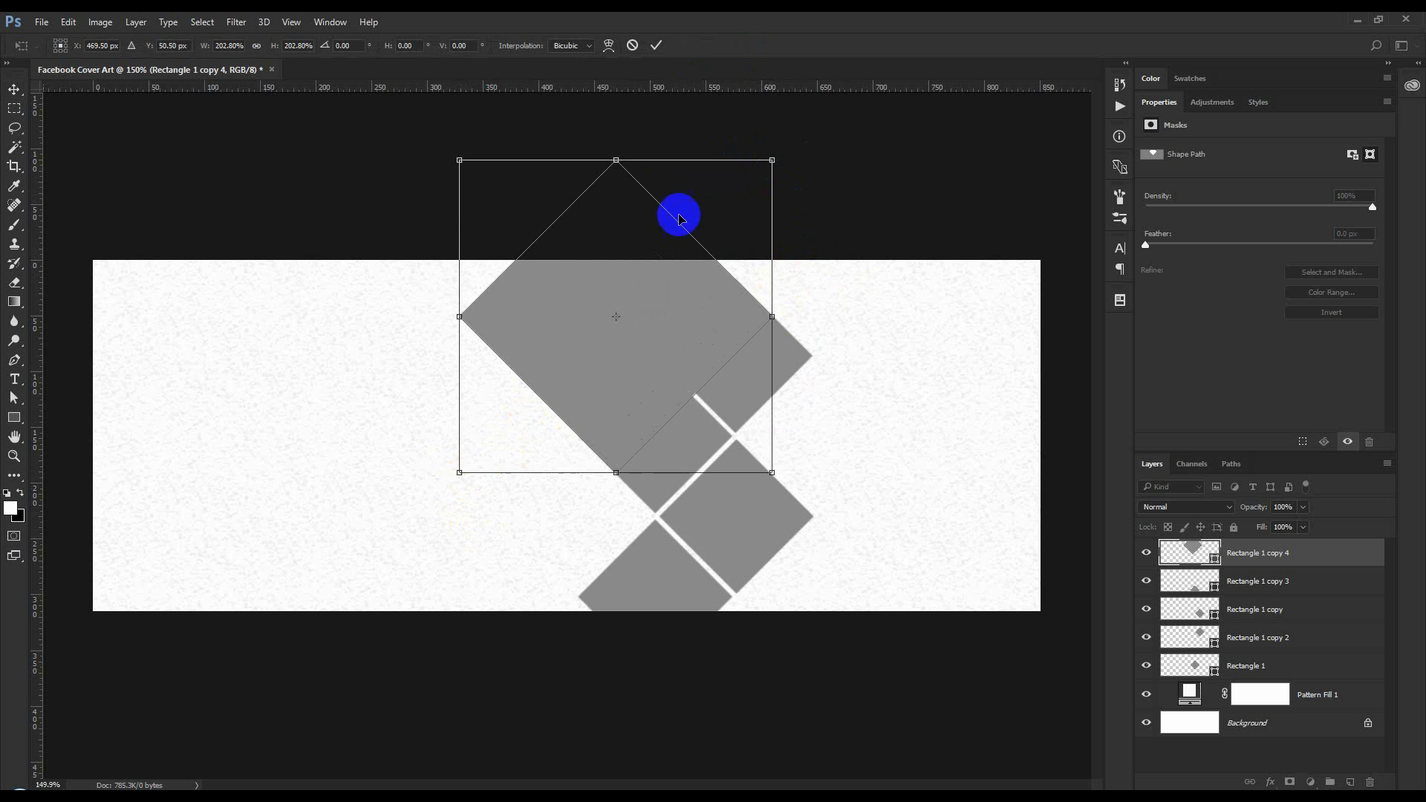
left_click_drag(696, 275, 657, 236)
key("Return")
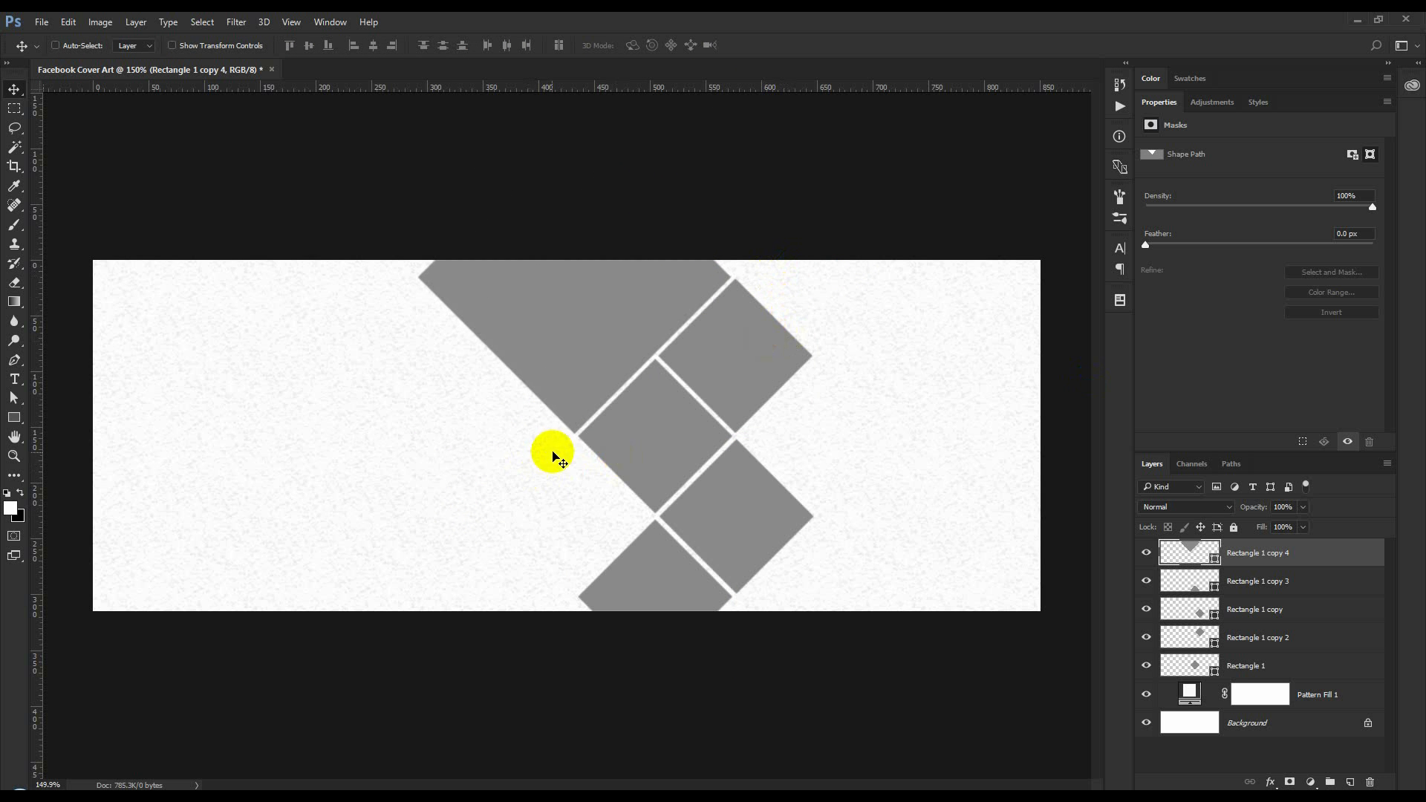
- Add a diamond copy at the lower left of the mosaic and another scaled to about 53% between the two right-hand diamonds
left_click(1279, 584)
left_click_drag(781, 598, 653, 468, "alt")
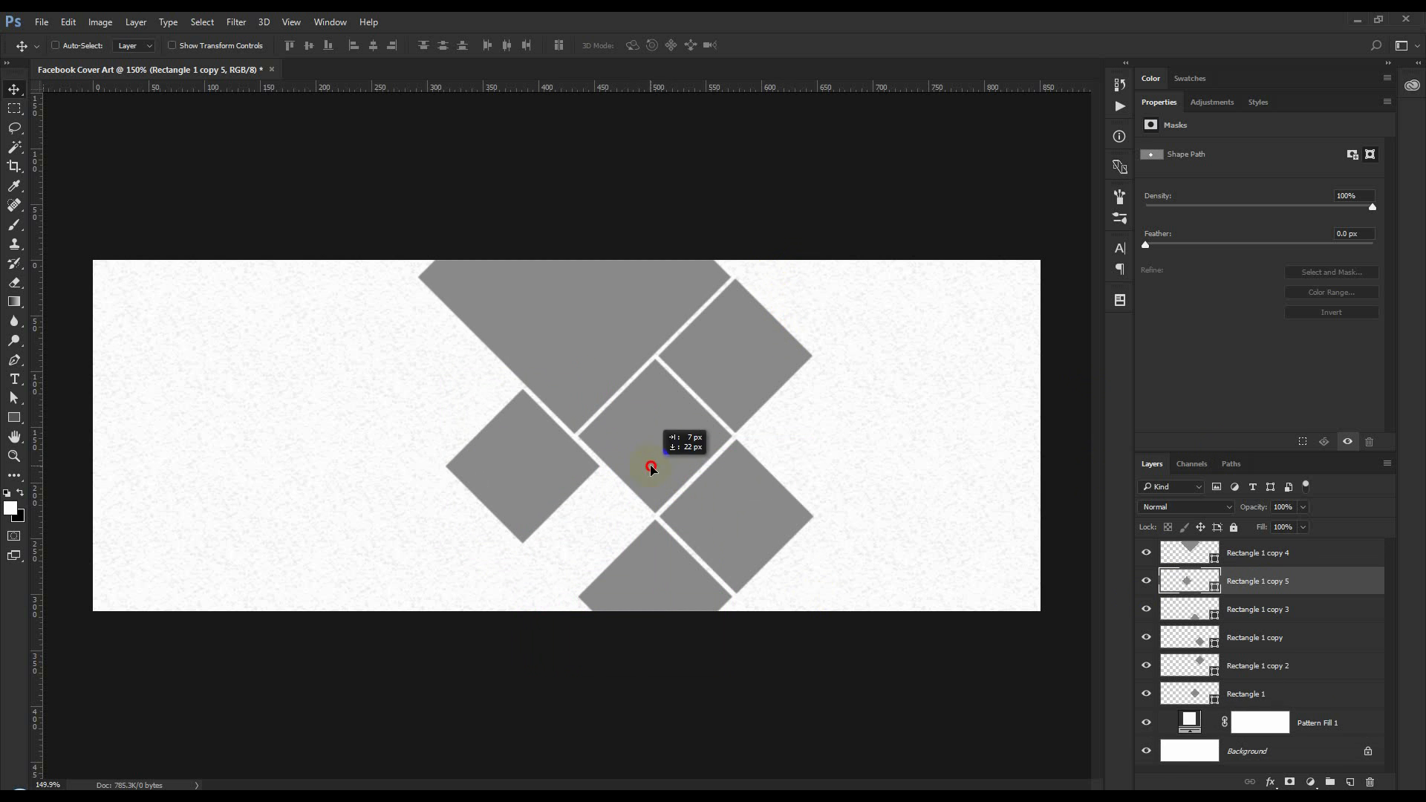
left_click_drag(784, 468, 865, 440, "alt")
key("ctrl+t")
left_click_drag(893, 514, 803, 442)
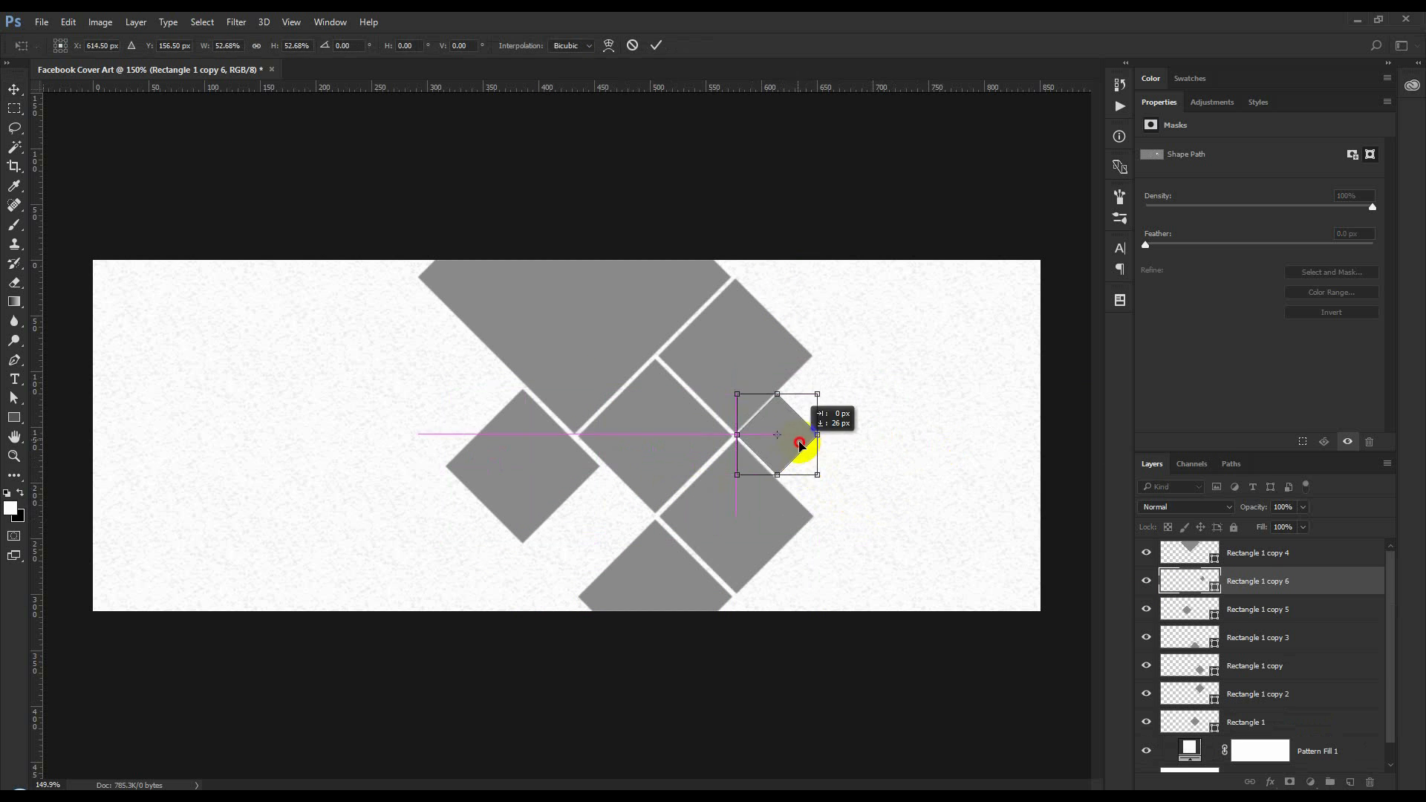
key("Return")
- Duplicate the small diamond into the lower-left opening of the mosaic and resize it to fit with matching gaps
left_click_drag(900, 439, 723, 515, "alt")
key("ctrl+t")
scroll(629, 550, "up", 5)
left_click_drag(484, 556, 465, 602, "shift")
left_click_drag(670, 596, 669, 573, "shift")
key("Return")
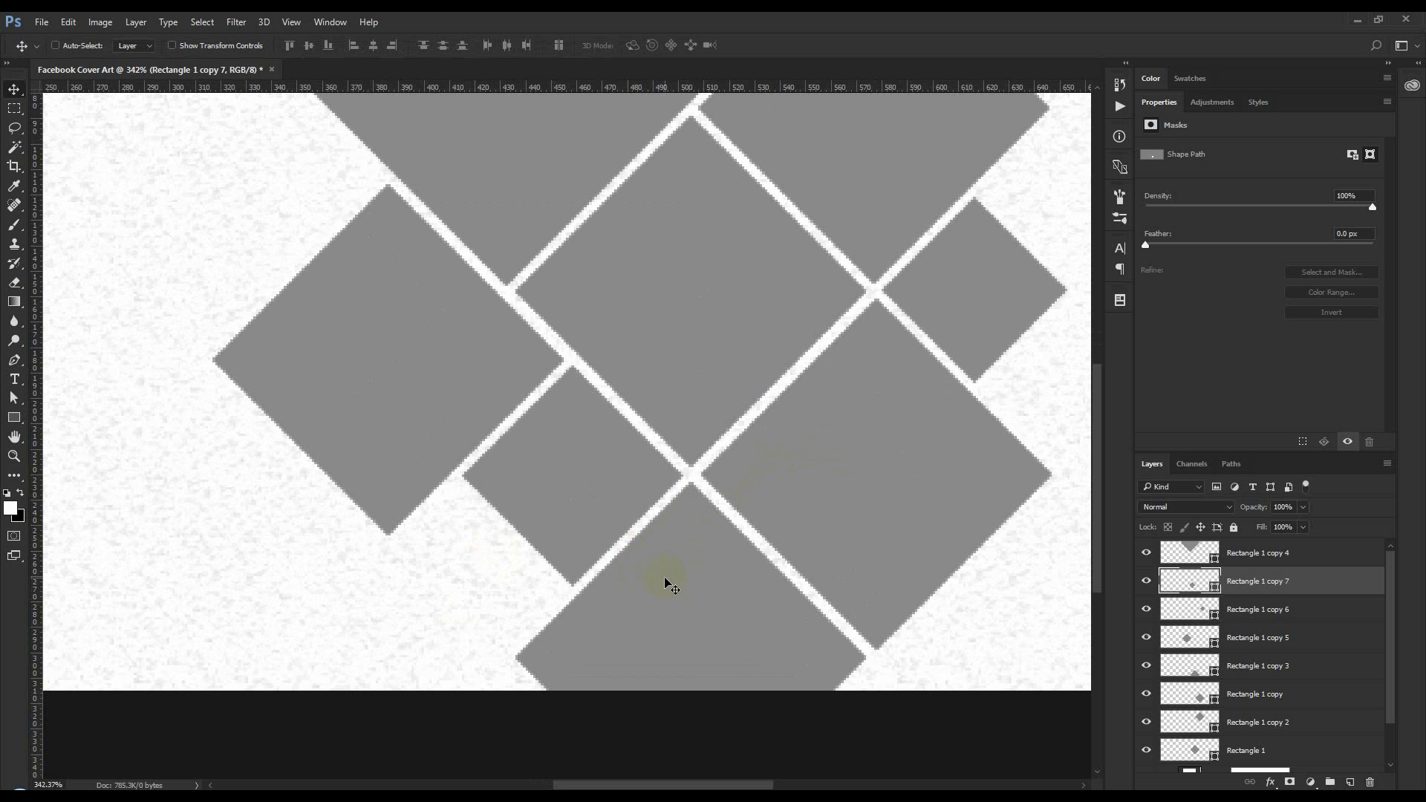
- Replace the small right-hand diamond with a copy of the resized small diamond from the lower left
left_click(1237, 611)
key("Delete")
left_click(1267, 587)
left_click_drag(616, 532, 1043, 347, "alt")
scroll(1043, 347, "down", 5)
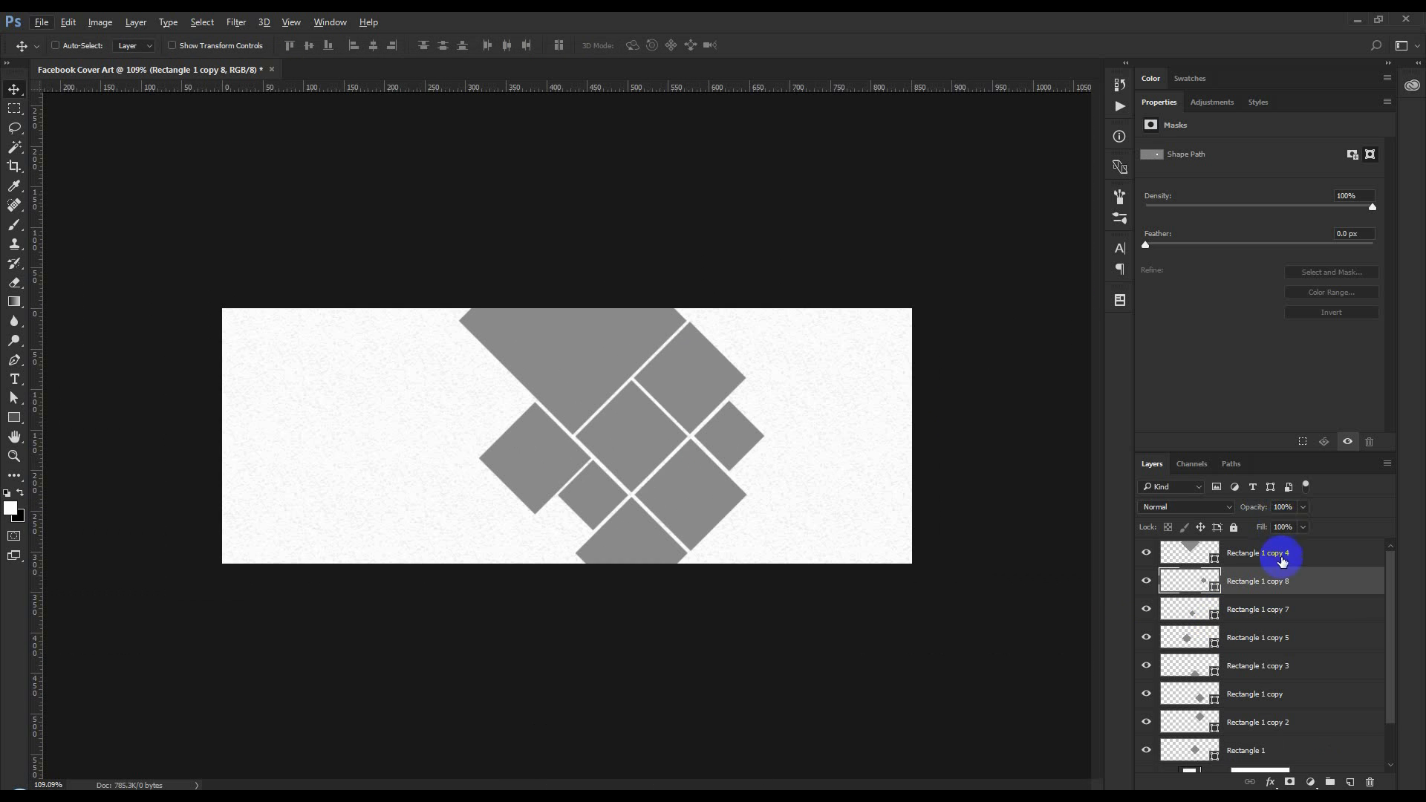
- Select all diamond shapes, enlarge them together and move the mosaic to the right half of the canvas
left_click(1283, 558)
scroll(1263, 609, "down", 2)
left_click(1245, 704, "shift")
left_click_drag(801, 421, 882, 433)
key("ctrl+t")
left_click_drag(844, 218, 983, 153, "shift")
left_click_drag(815, 327, 777, 332)
key("Return")
- Nudge the left diamond and both small diamonds by single pixels to even out the gaps in the mosaic
scroll(698, 439, "up", 4)
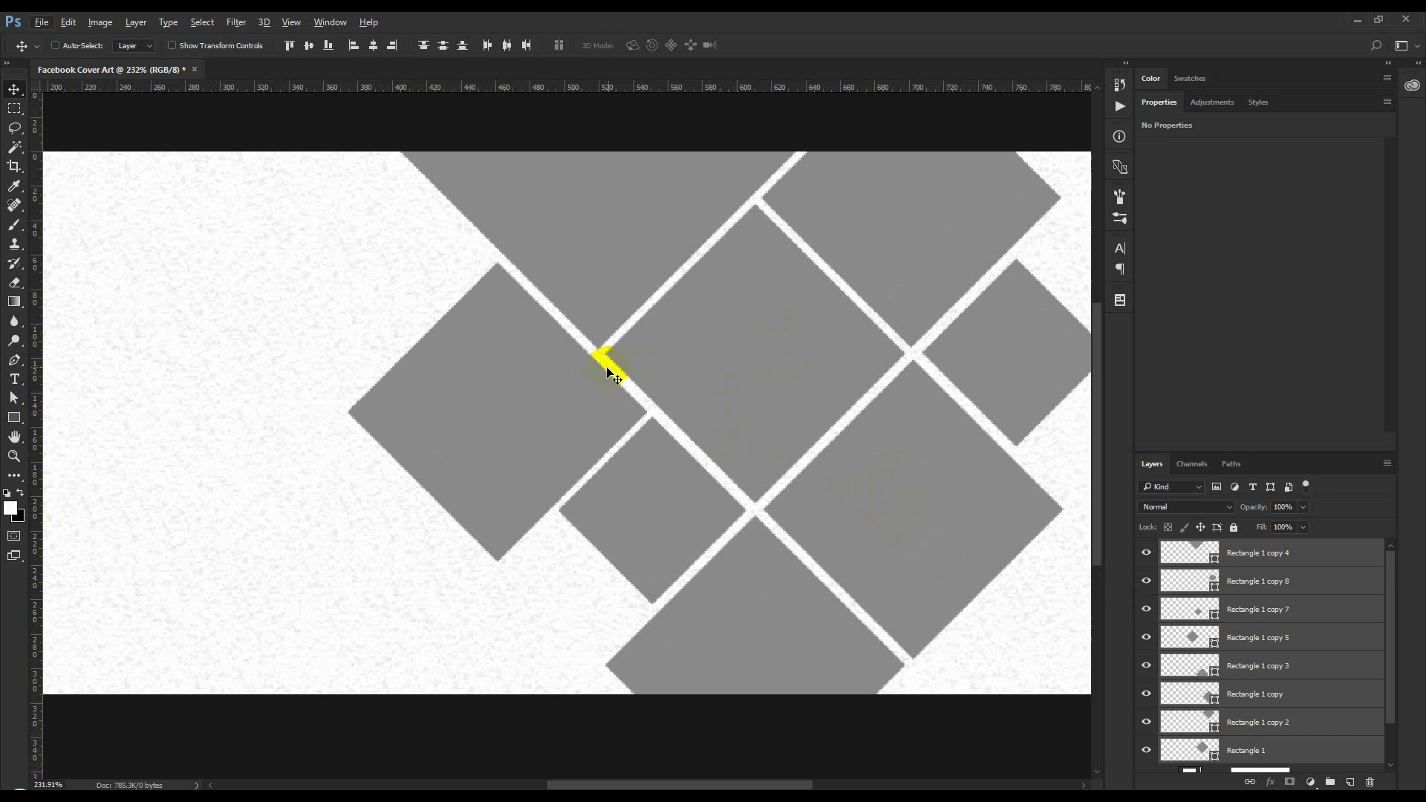
left_click(1211, 609)
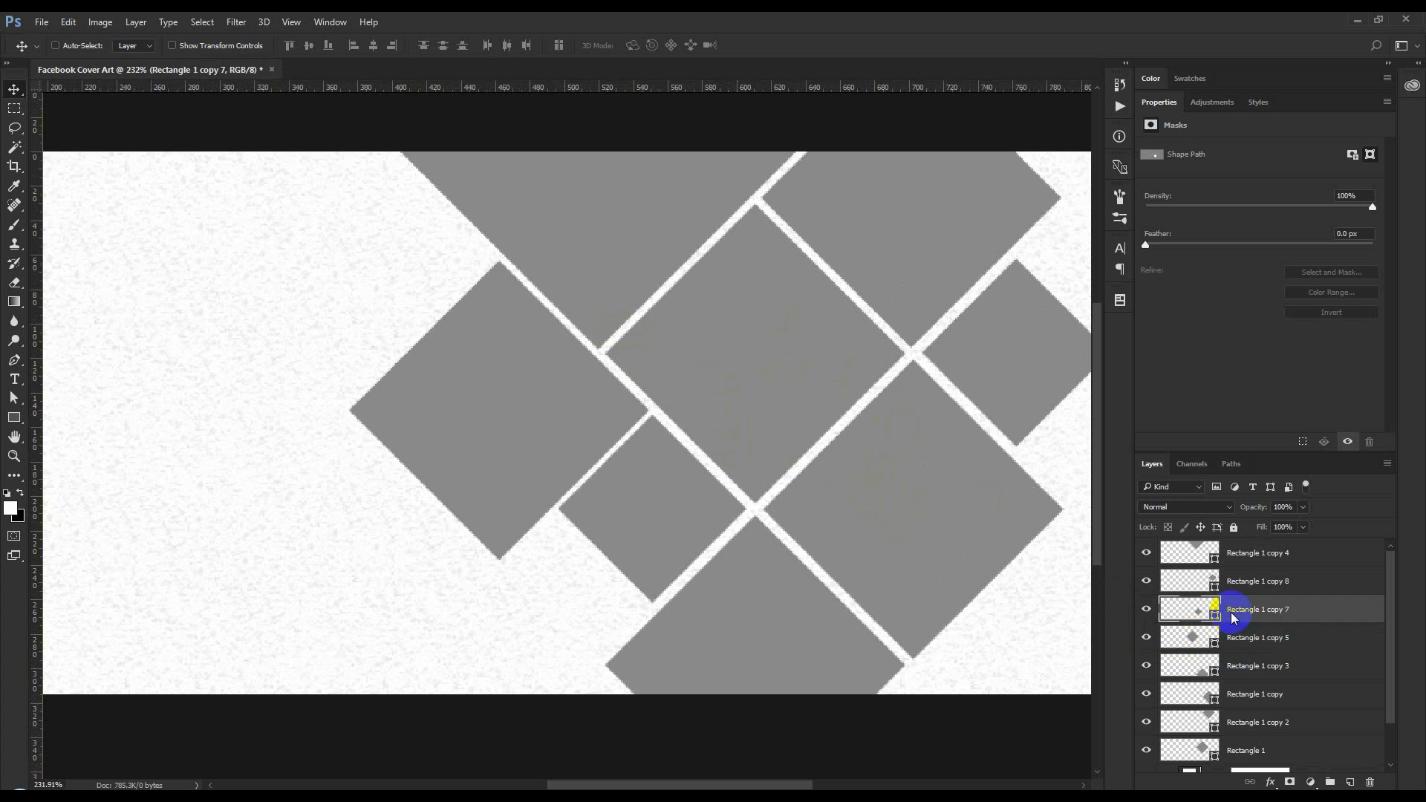
key("Up")
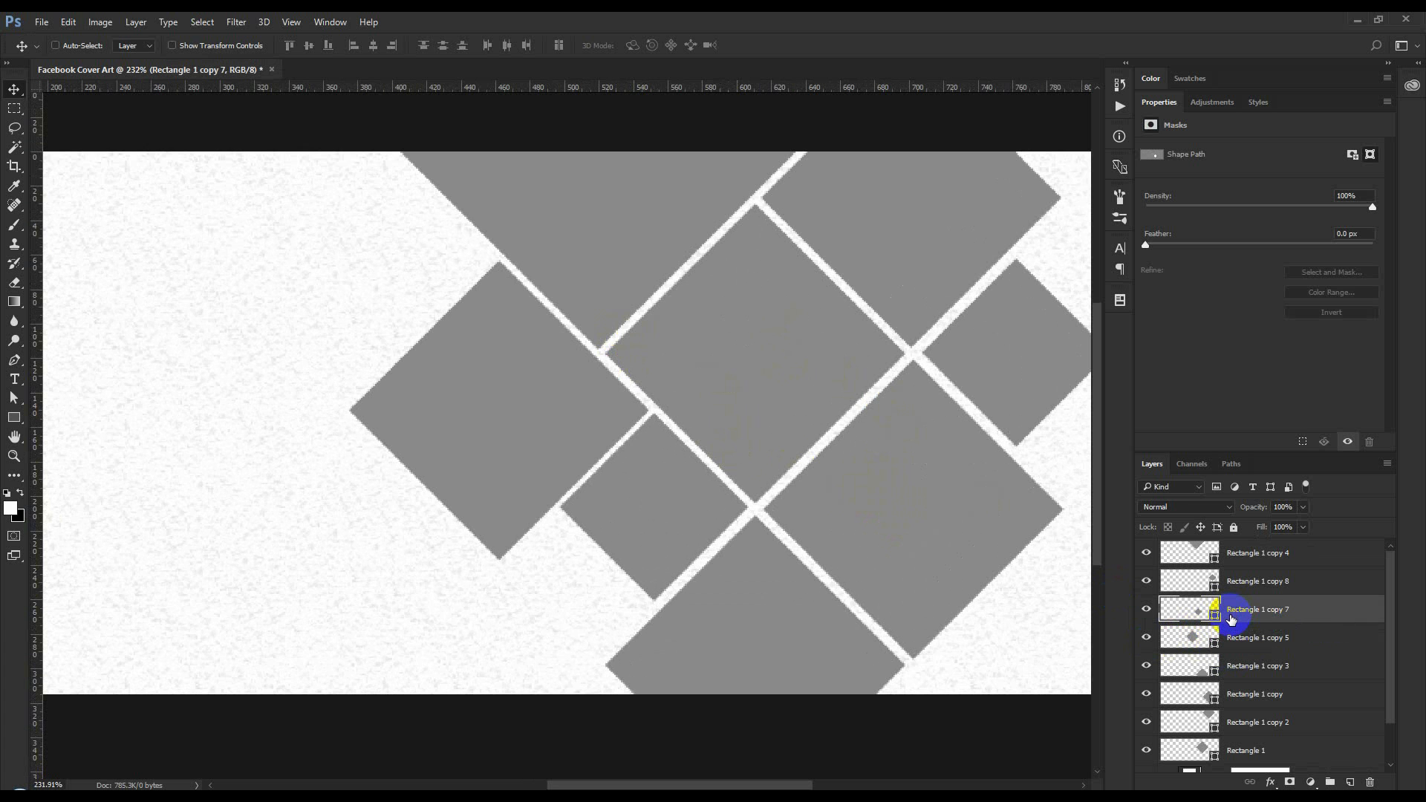
left_click(1232, 640)
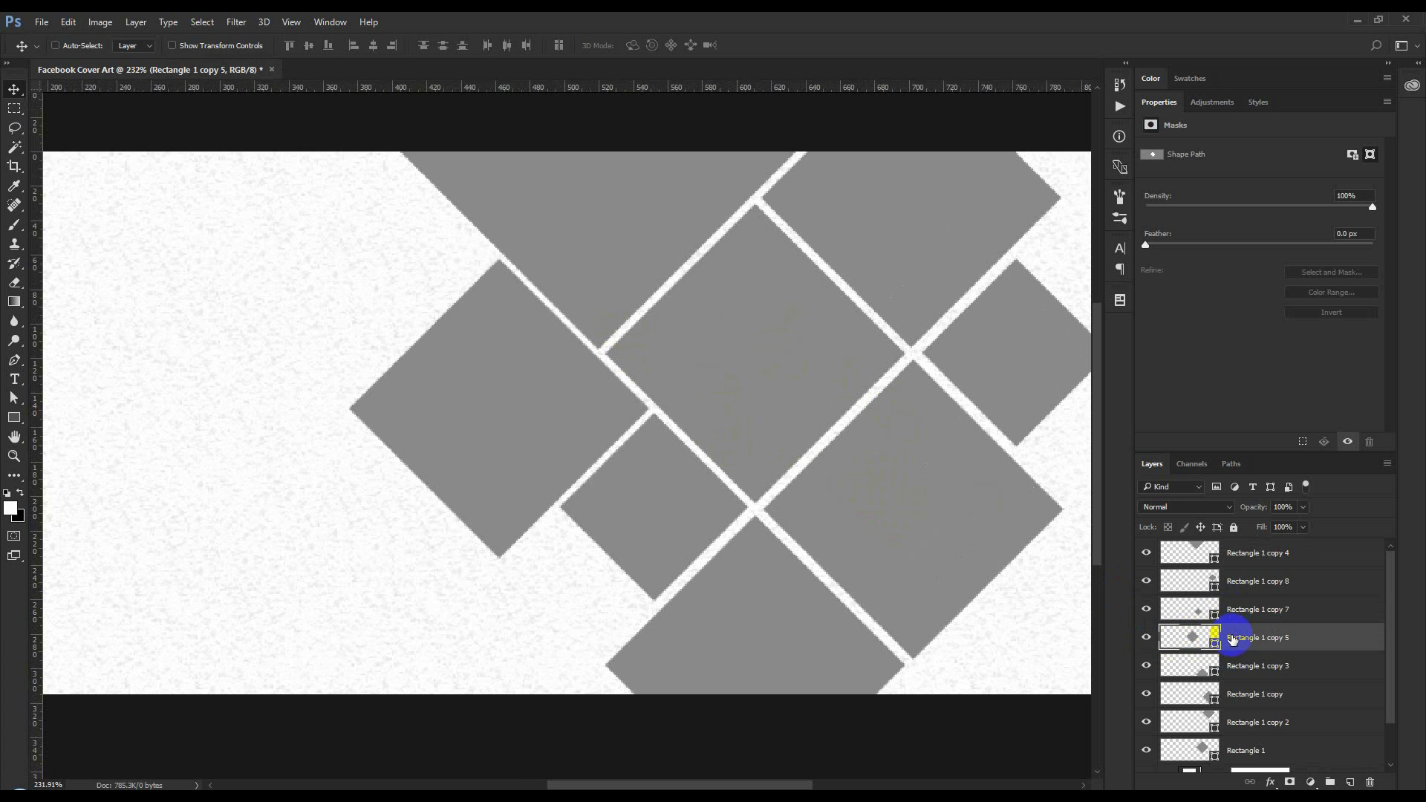
left_click(1233, 667)
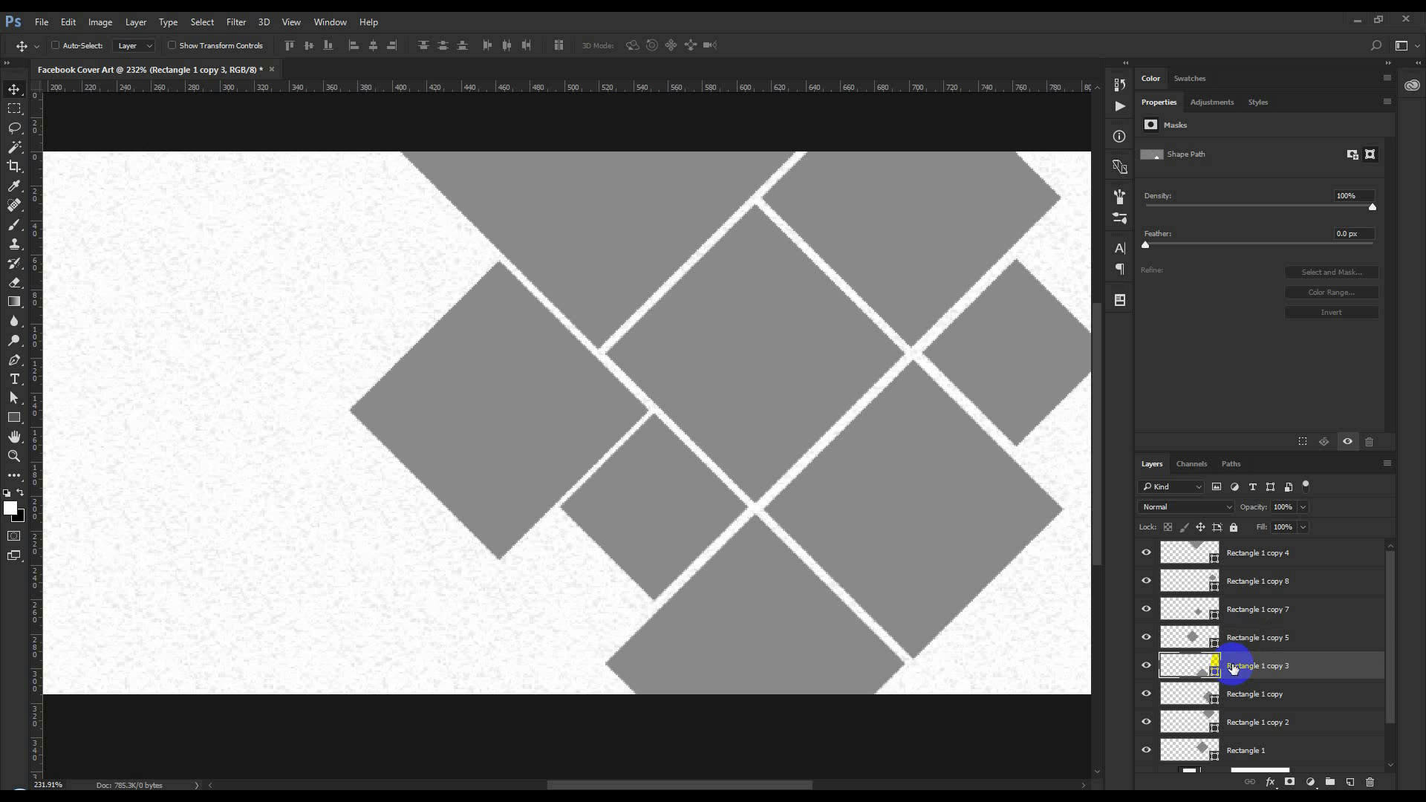
left_click(1247, 589)
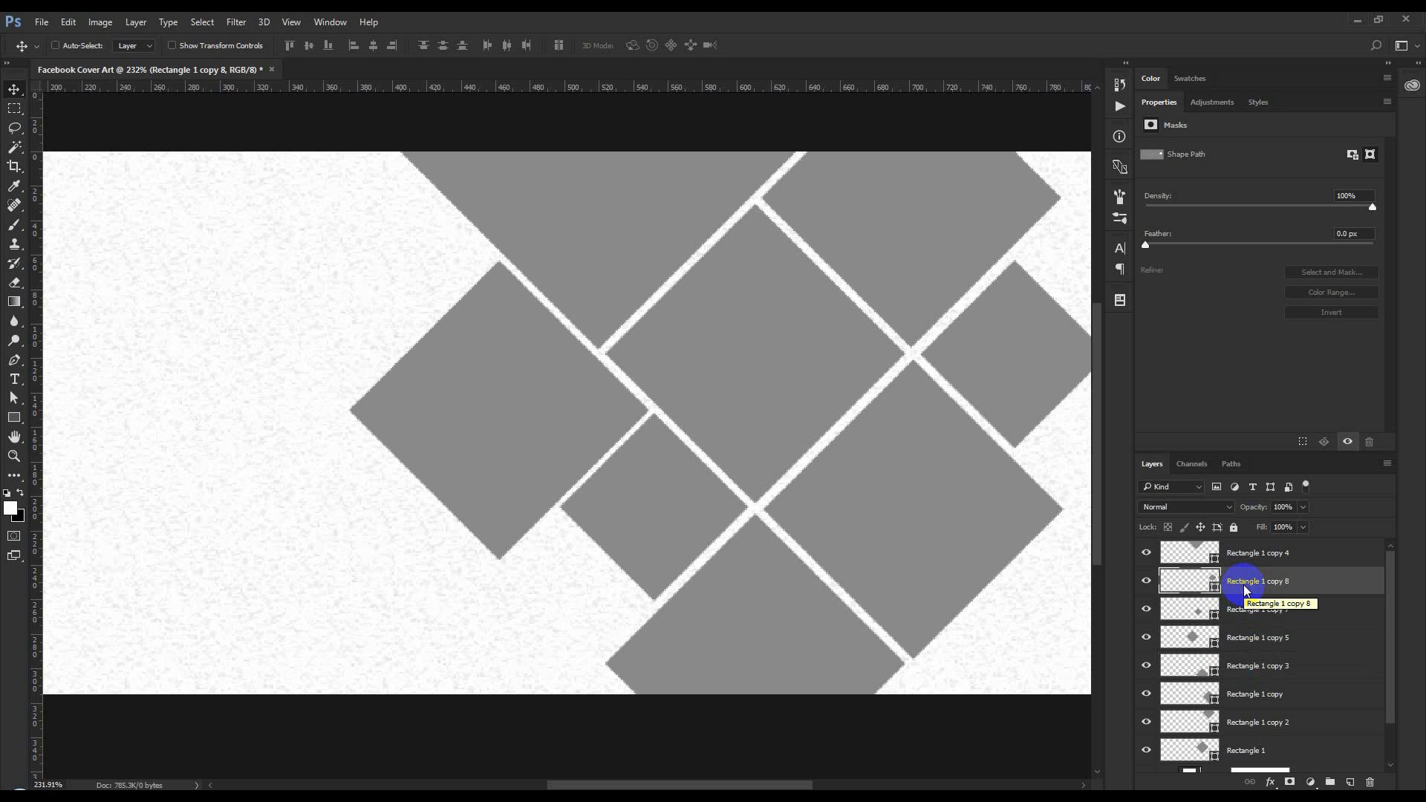
key("Left")
key("Up")
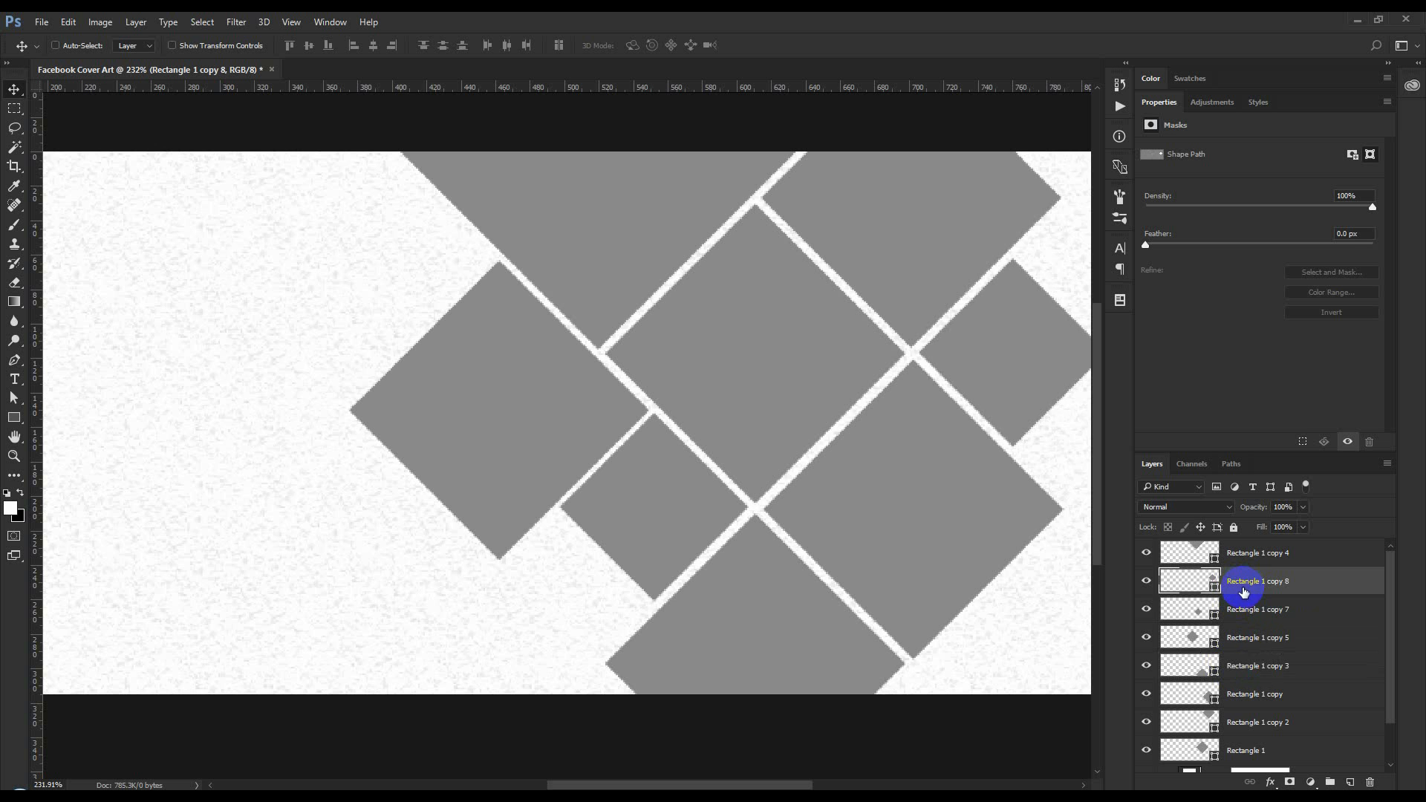
- Merge all the diamond shape layers into a single shape layer
left_click(1253, 569)
scroll(1256, 677, "down", 1)
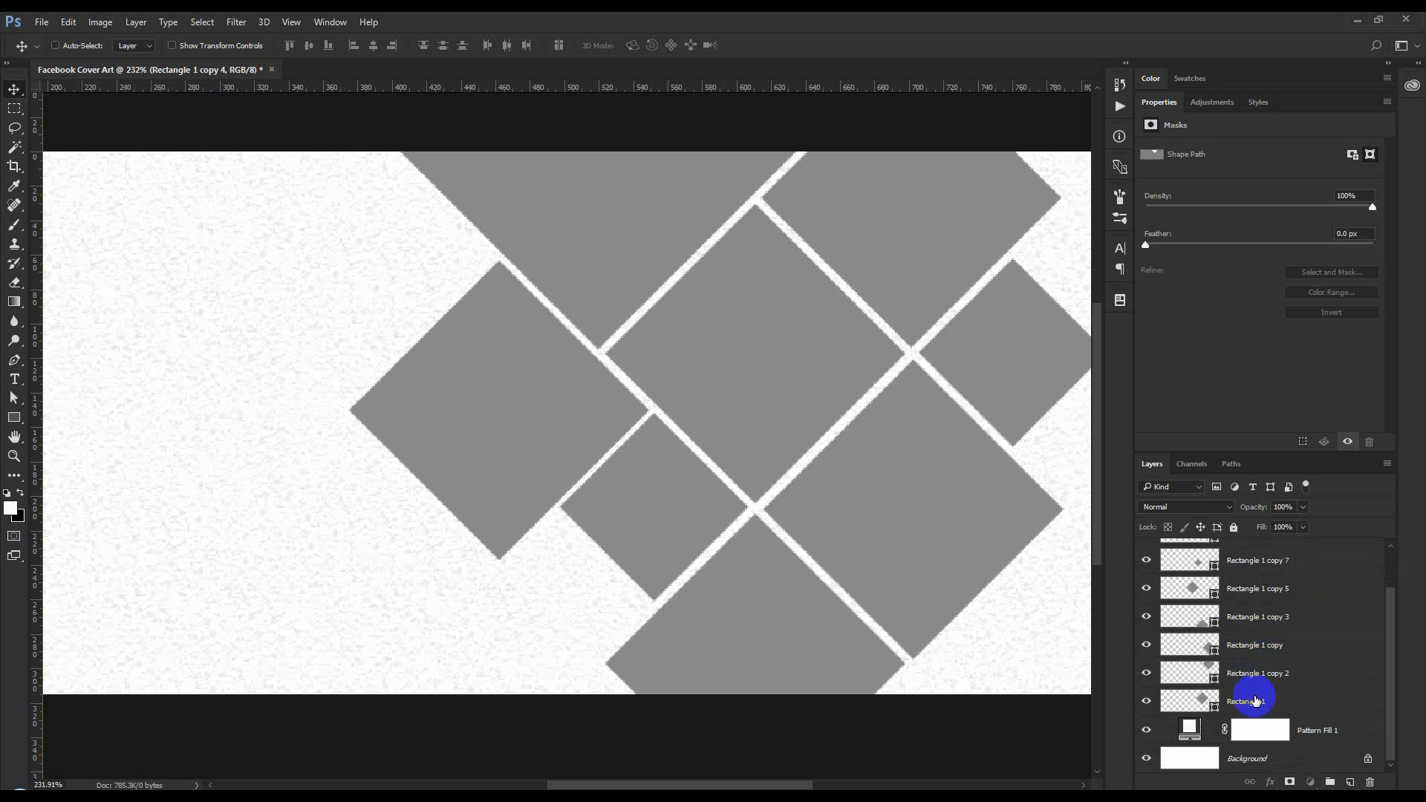
left_click(1256, 700, "shift")
key("ctrl+e")
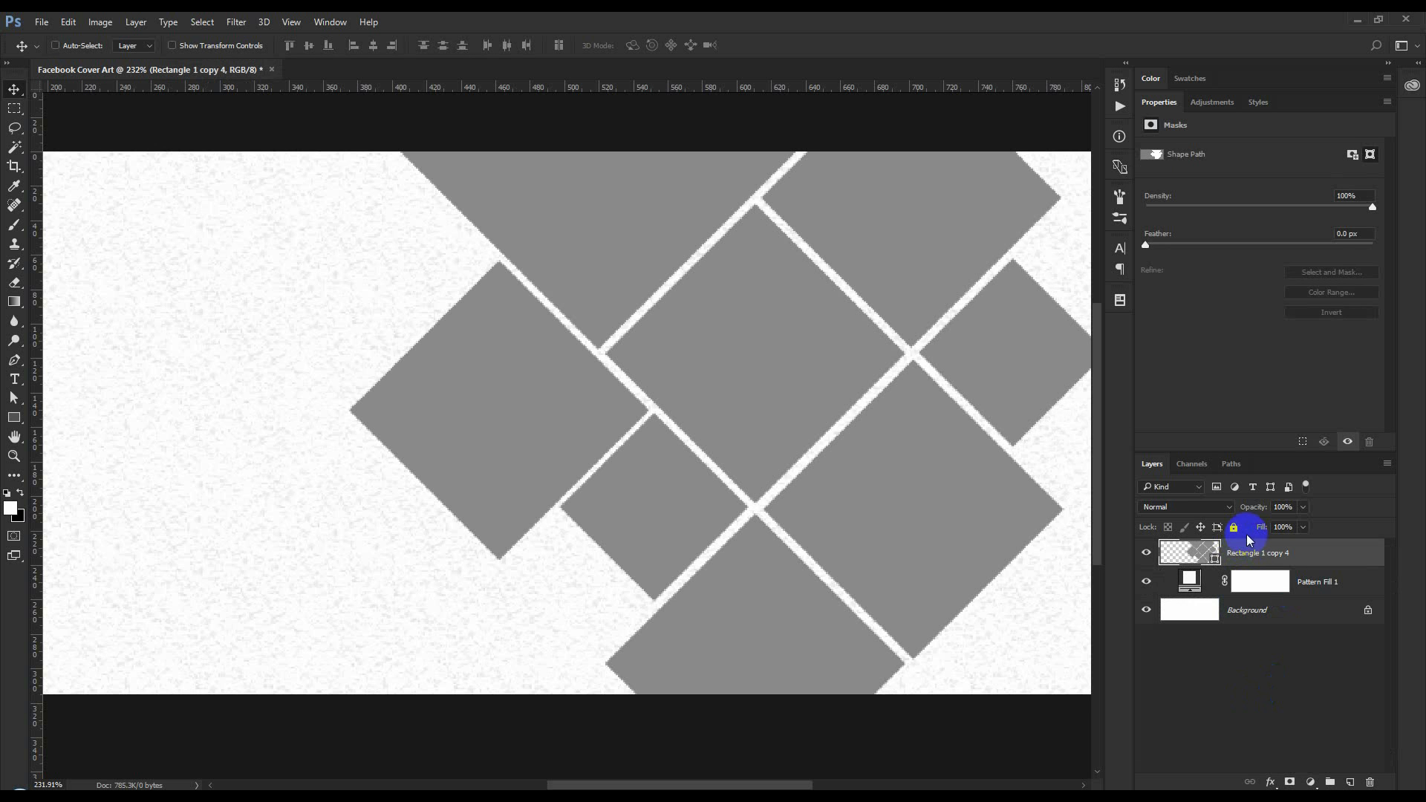
scroll(519, 419, "down", 5)
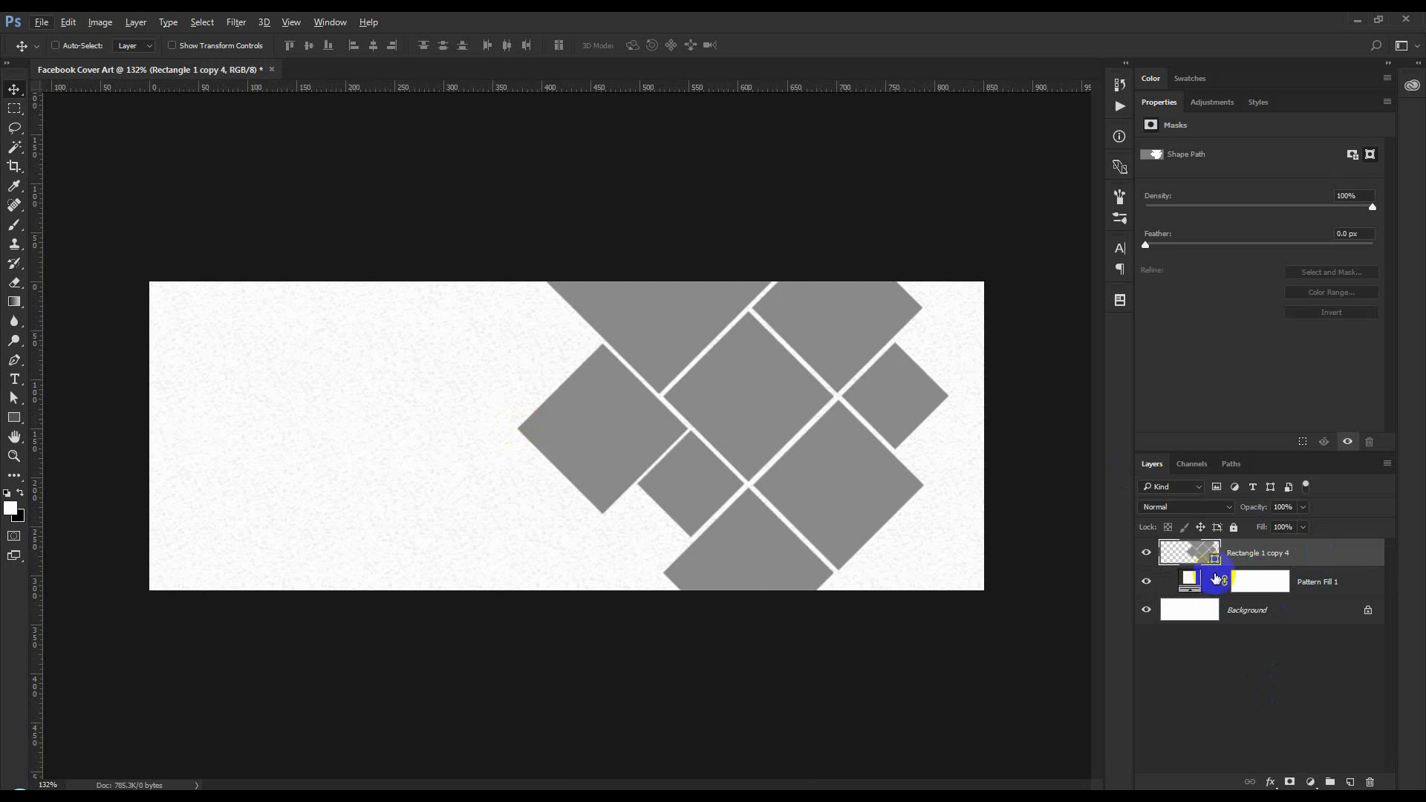
left_click(825, 295)
key("super")
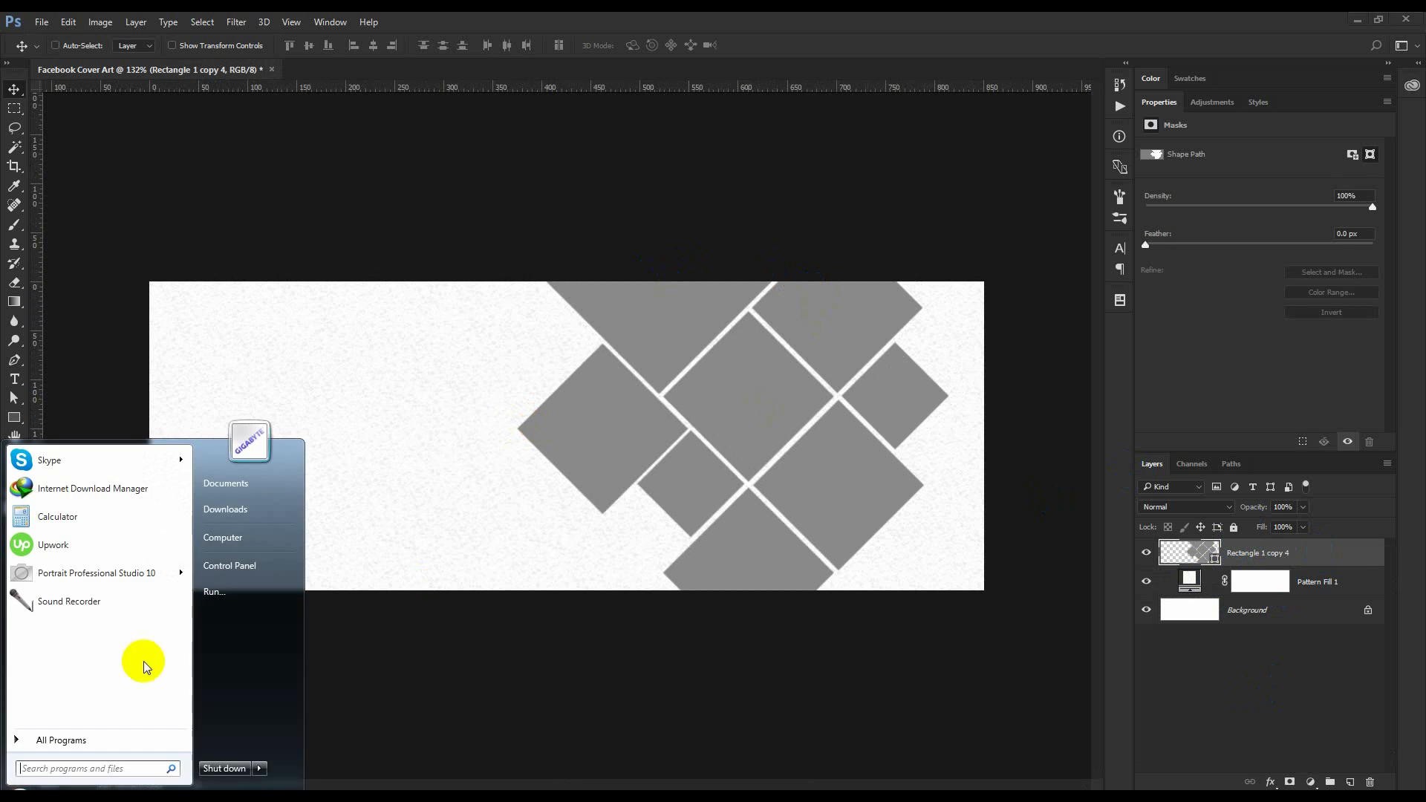
key("Escape")
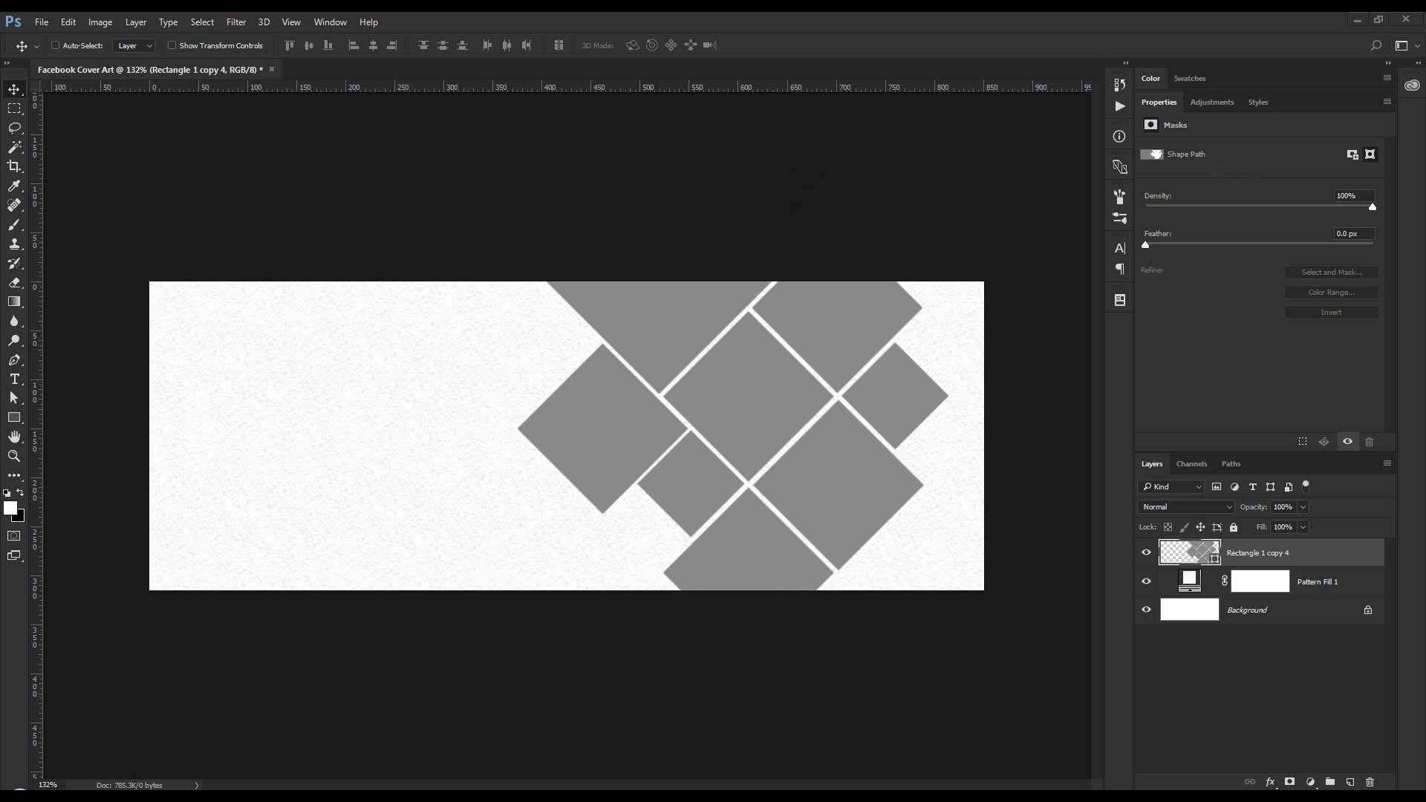
- Bring the photo from Photo Manipulation (13).jpg into the cover, scale it proportionally to 570 by 380 px and place it over the diamonds
left_click_drag(1350, 429, 952, 532)
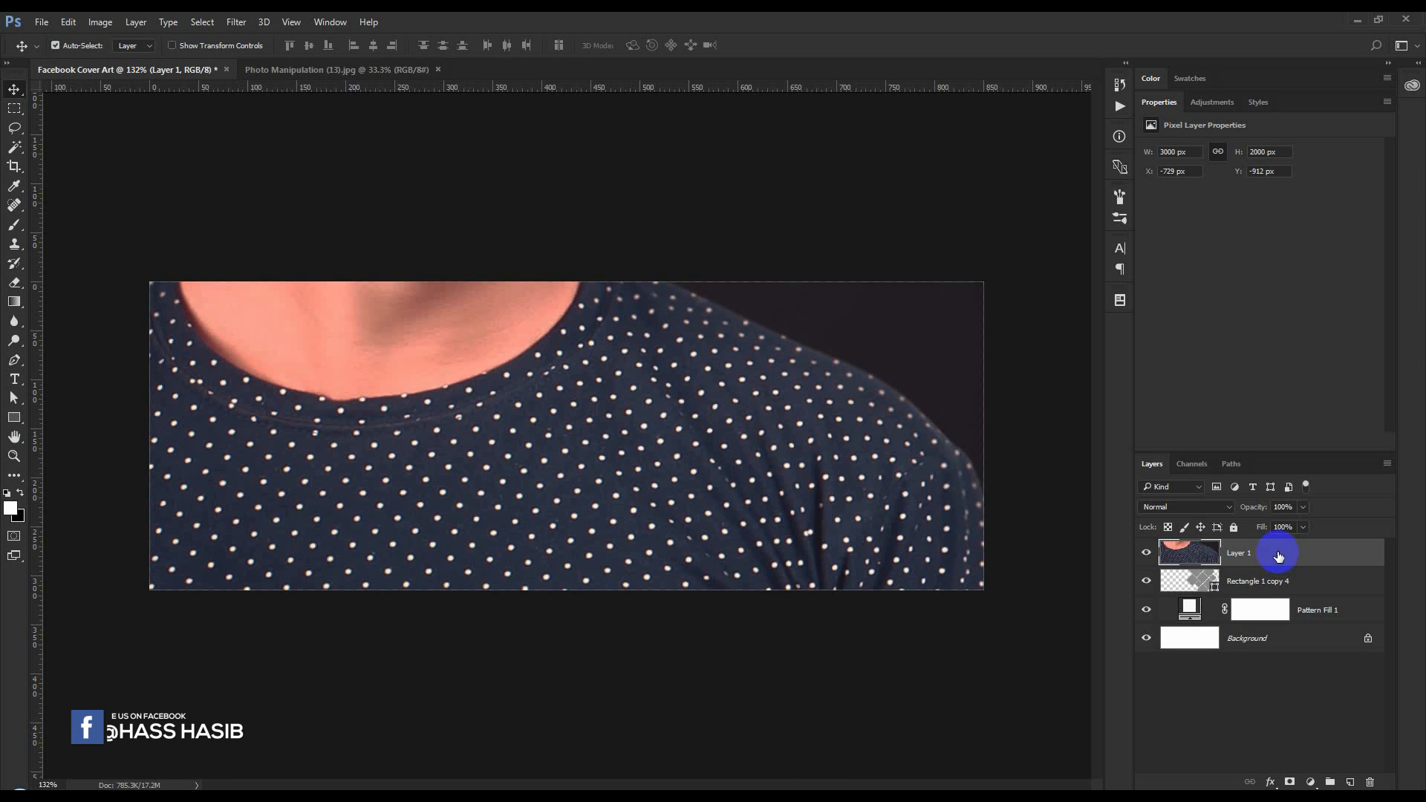
key("ctrl+t")
left_click(260, 45)
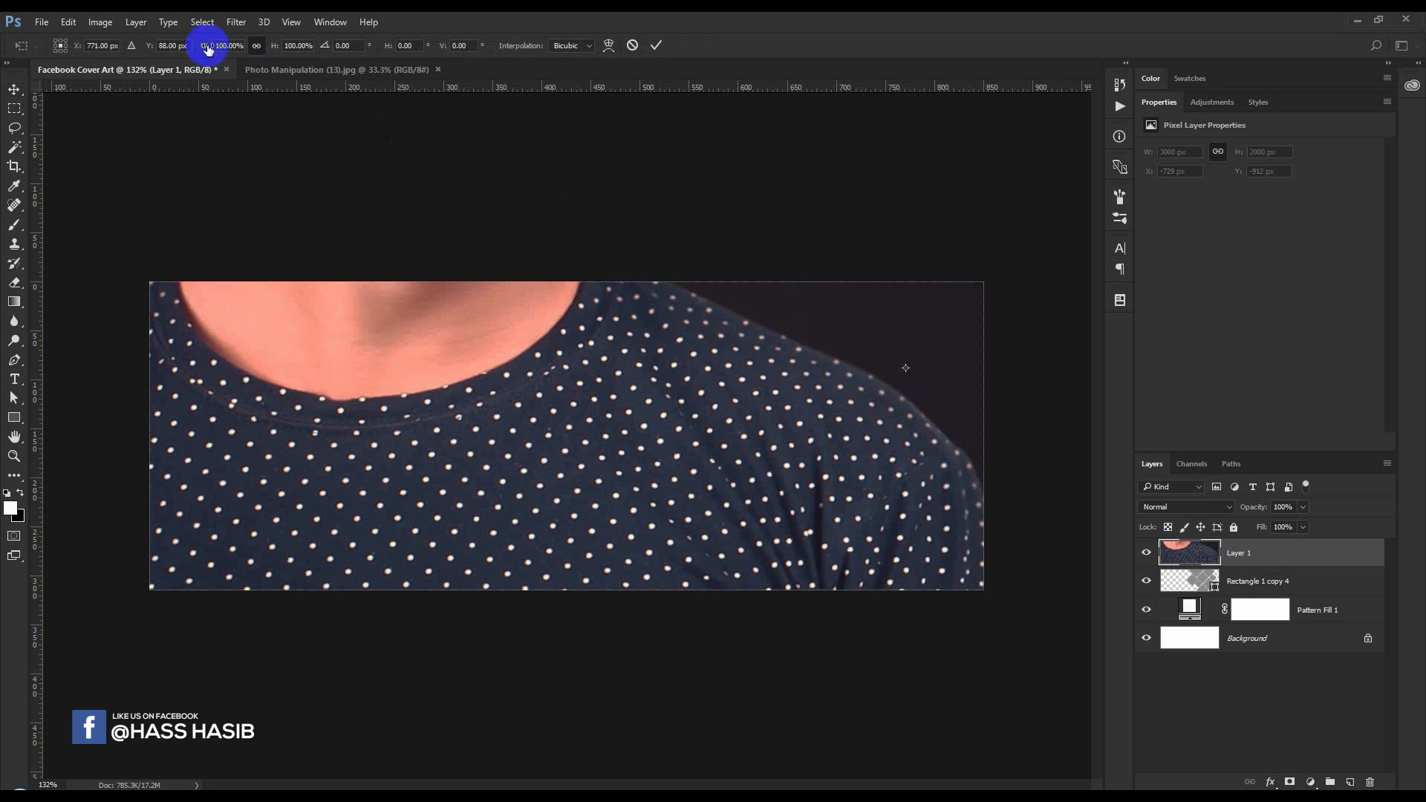
left_click_drag(208, 48, 146, 64)
left_click_drag(835, 379, 755, 408)
left_click(656, 45)
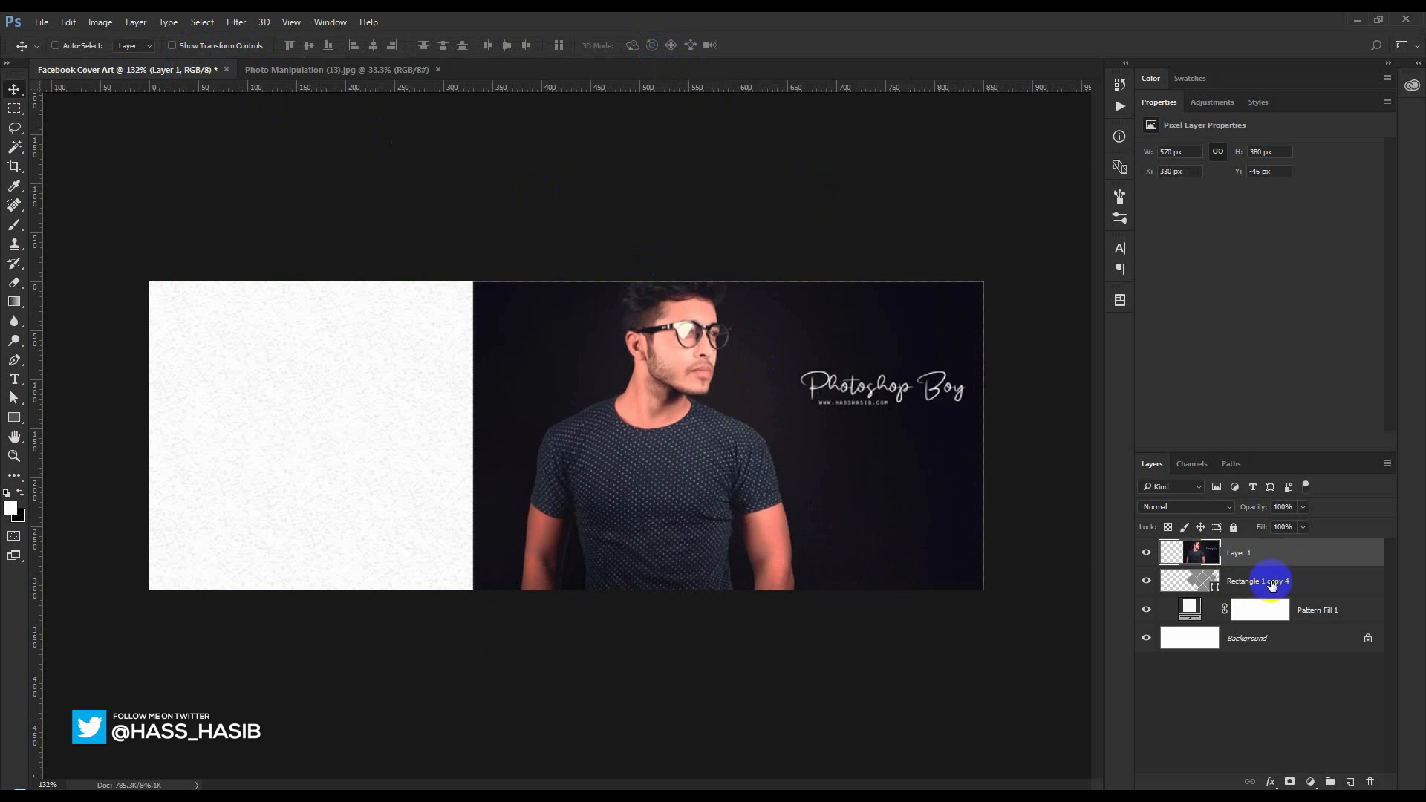
- Clip the photo layer to the merged diamond shapes and shift it so the man sits within the mosaic
right_click(1288, 562)
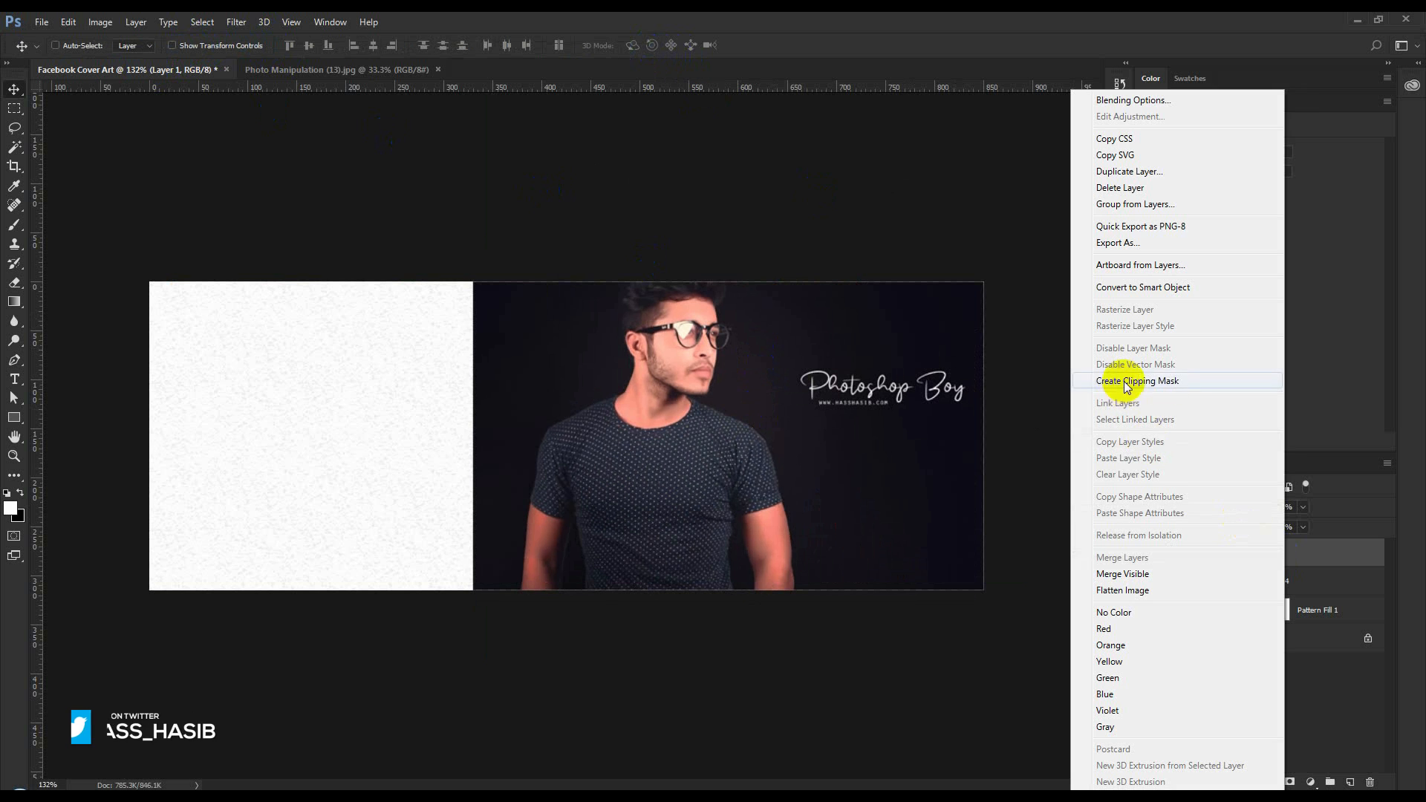
left_click(1081, 378)
left_click_drag(915, 417, 892, 420)
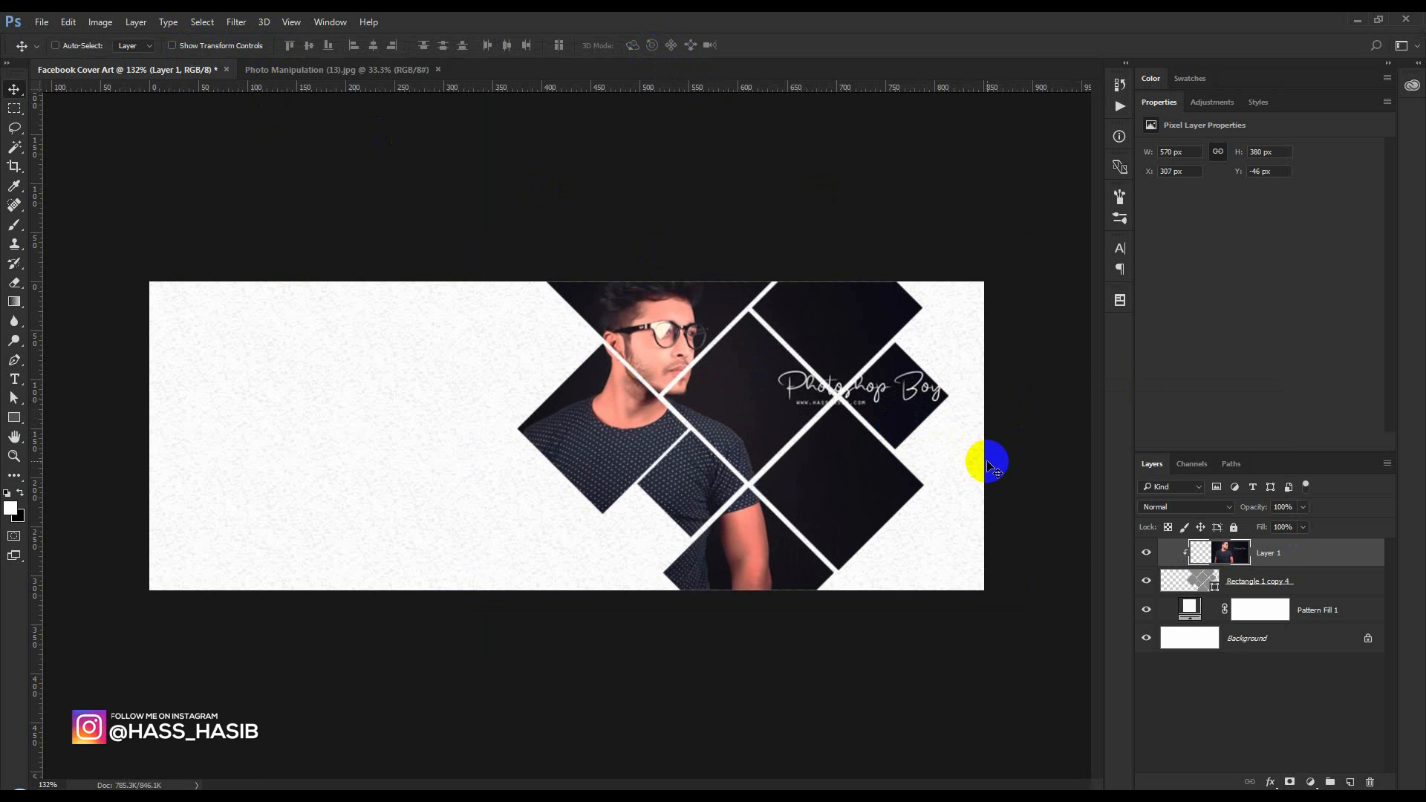
left_click_drag(988, 465, 977, 494)
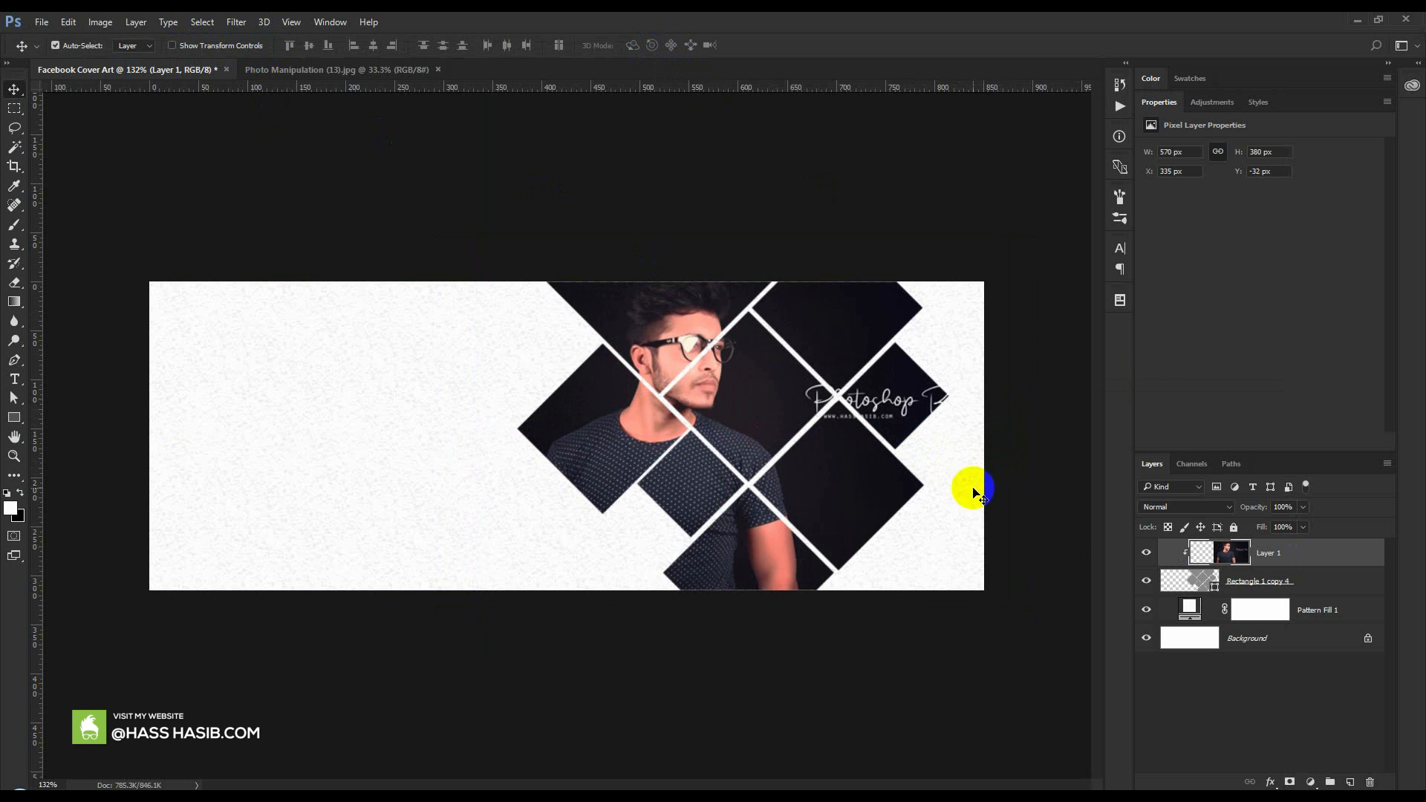
- Scale the clipped photo down to about 554 by 370 px and reposition it within the diamonds
key("ctrl+t")
left_click_drag(1037, 627, 996, 592)
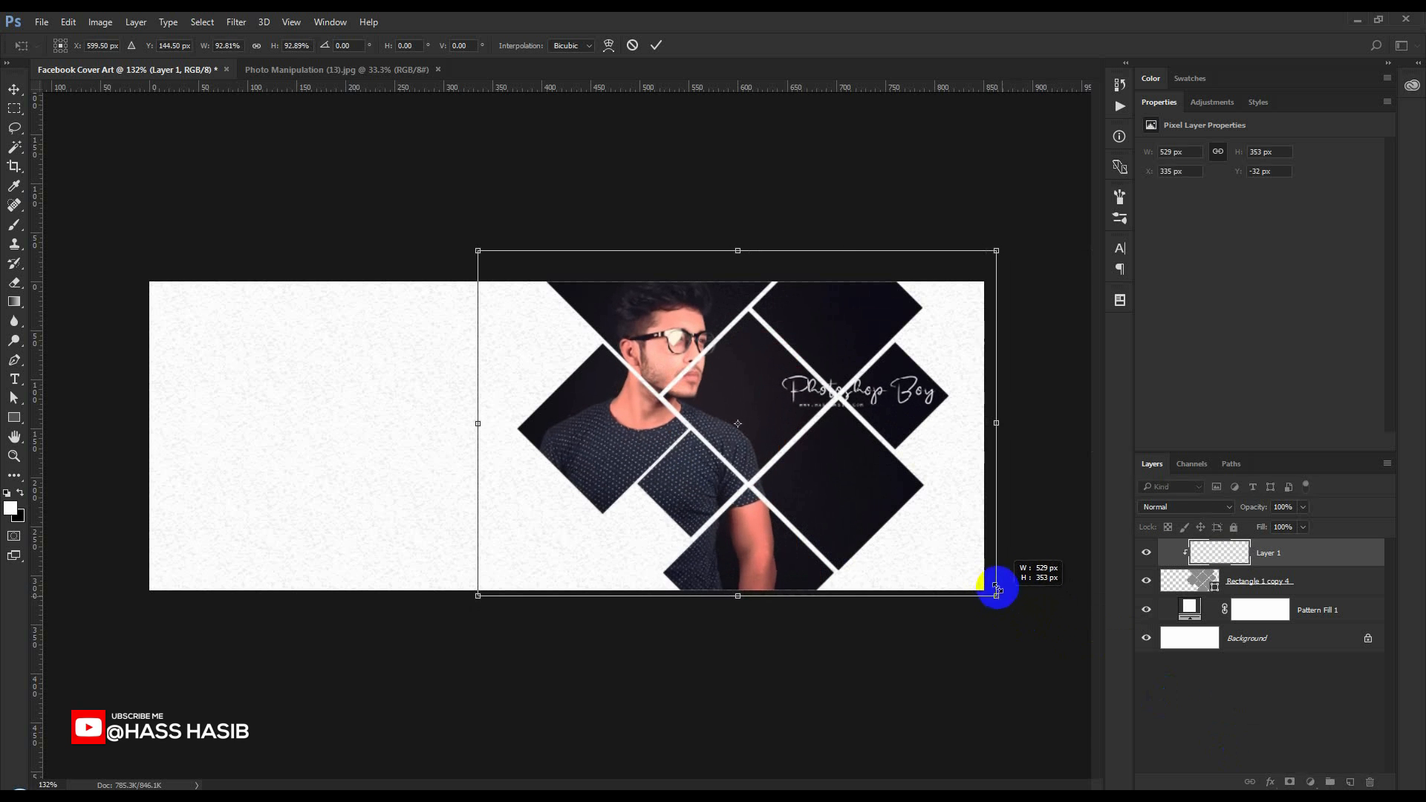
left_click_drag(478, 250, 437, 255)
left_click_drag(701, 331, 713, 334)
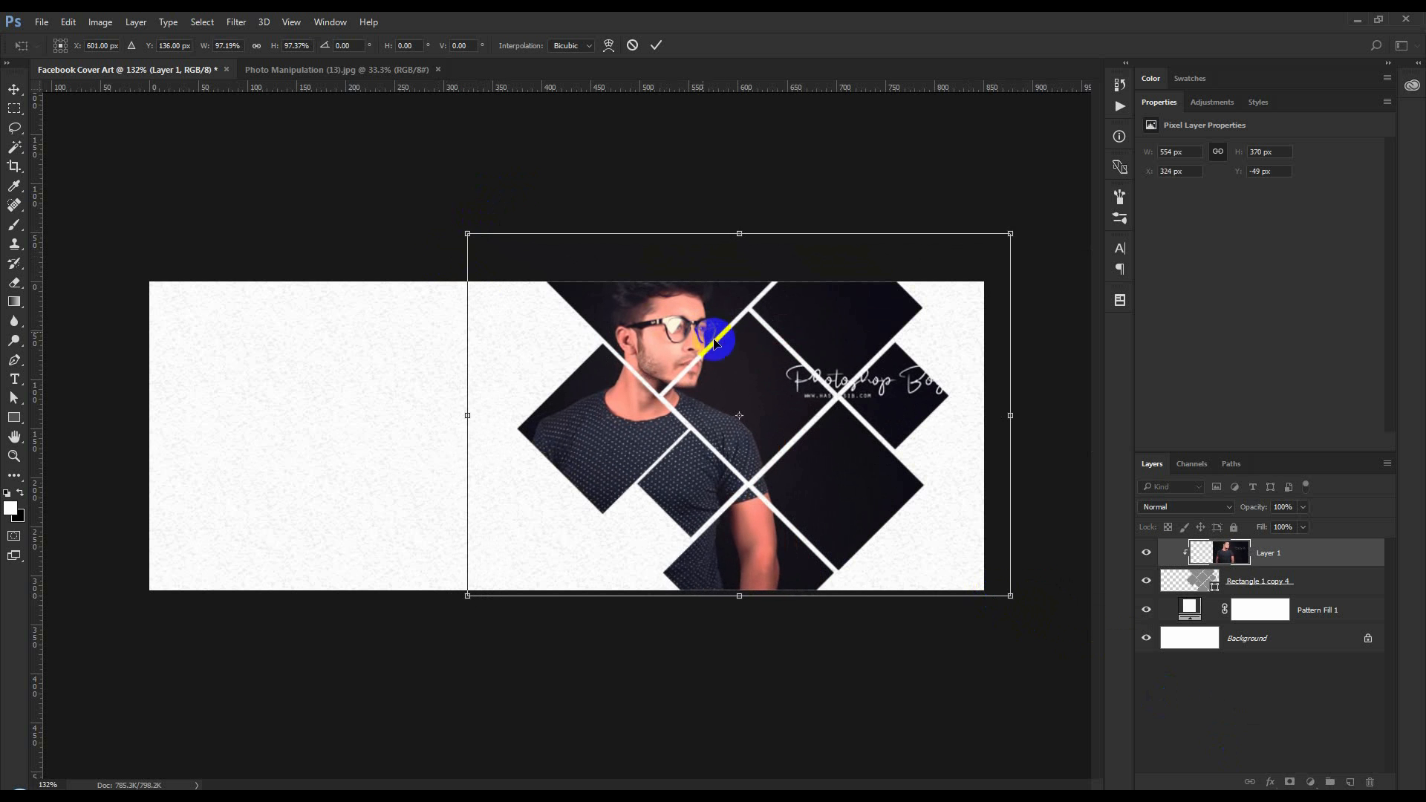
left_click(657, 45)
key("ctrl+0")
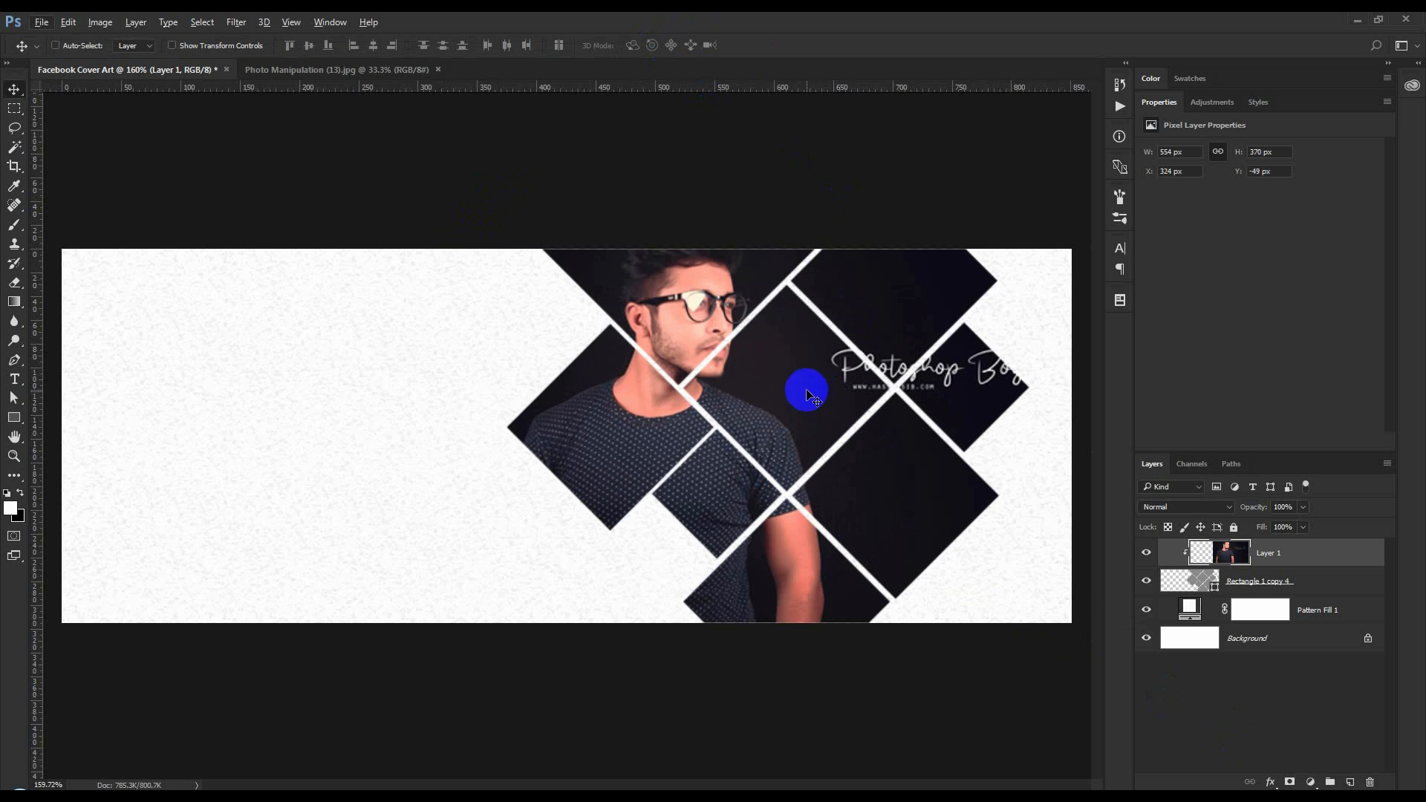
- Add a drop shadow to the merged diamond layer with about 30% opacity, 2 px distance and 3 px size
left_click(1310, 582)
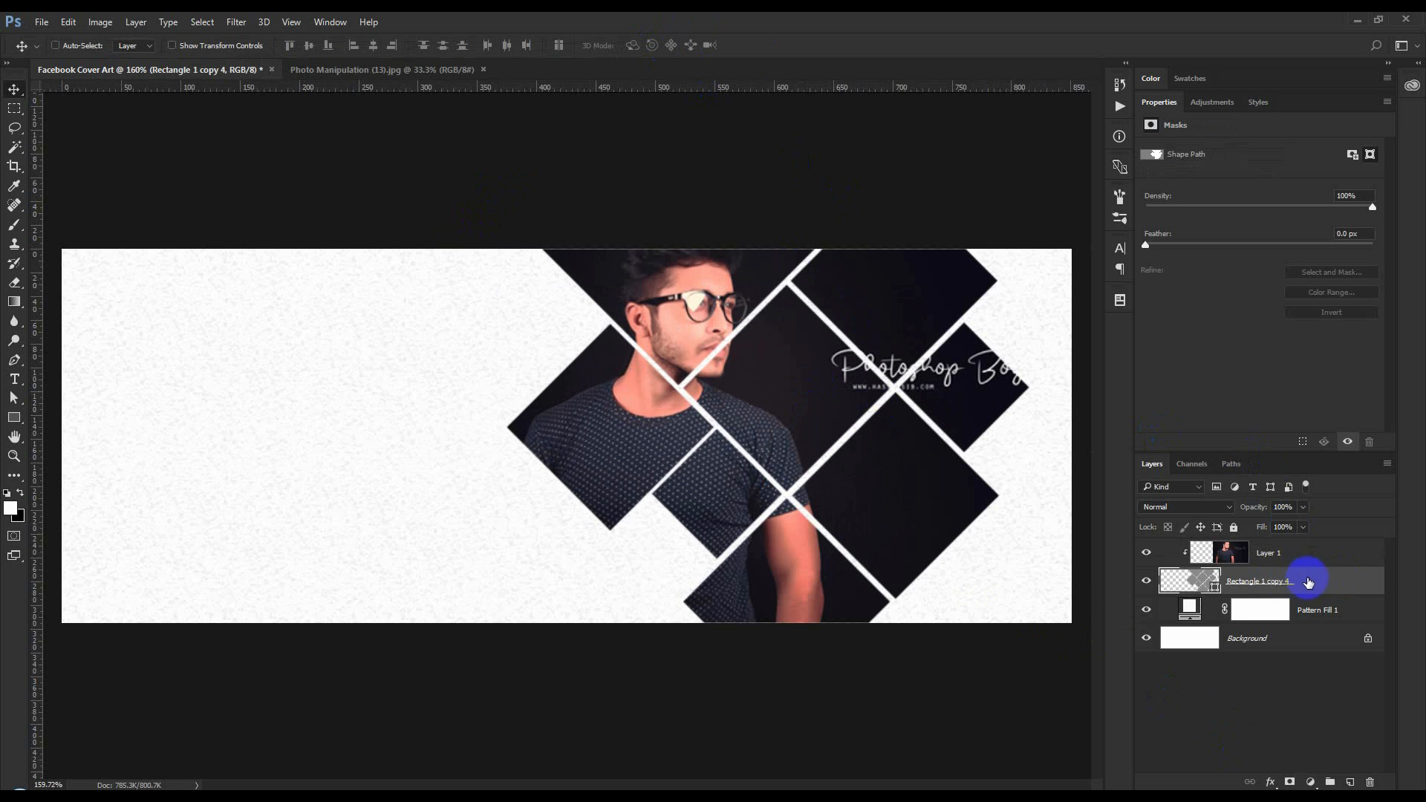
double_click(1328, 584)
left_click(800, 442)
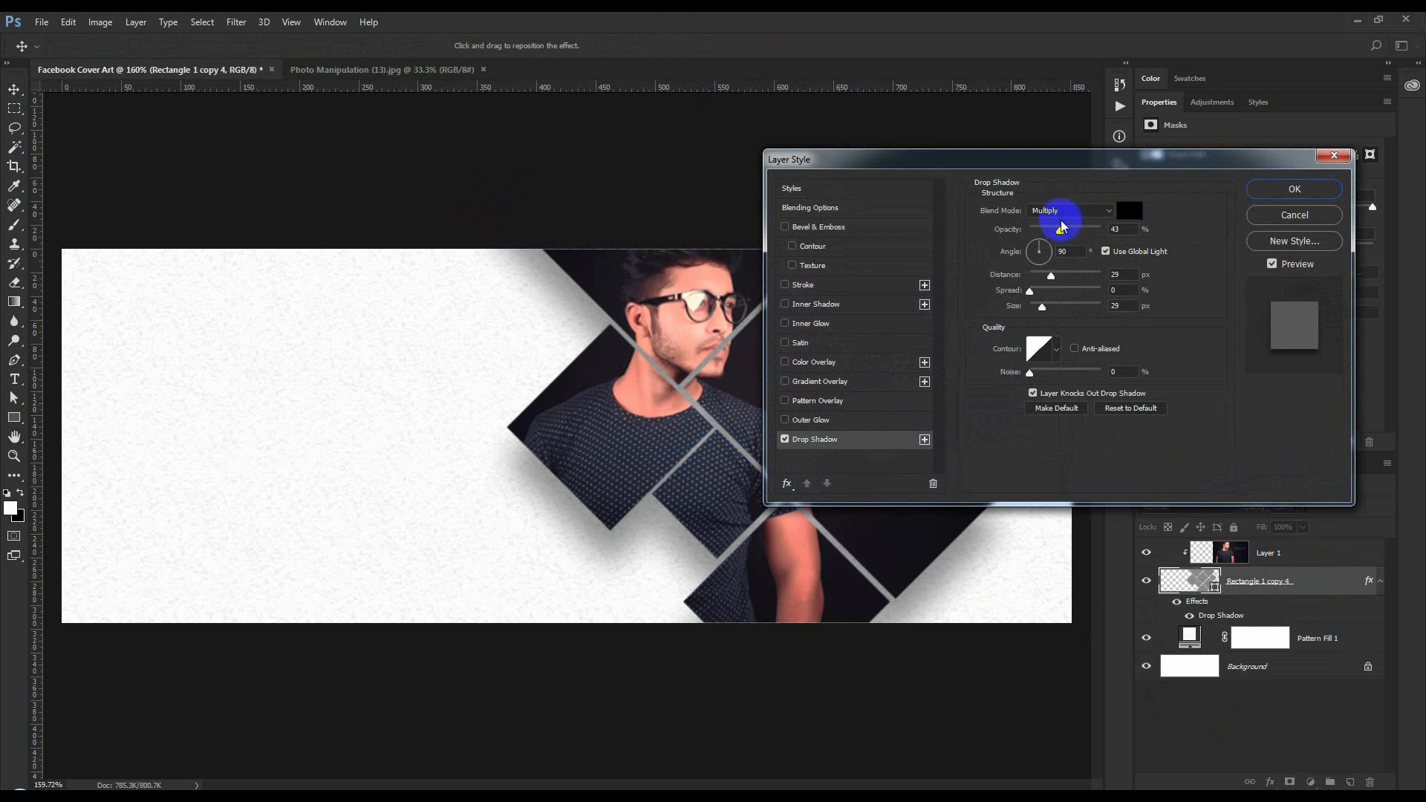
mouse_move(1049, 284)
left_mouse_down()
mouse_move(1033, 276)
mouse_move(1035, 310)
mouse_move(1032, 282)
left_mouse_up()
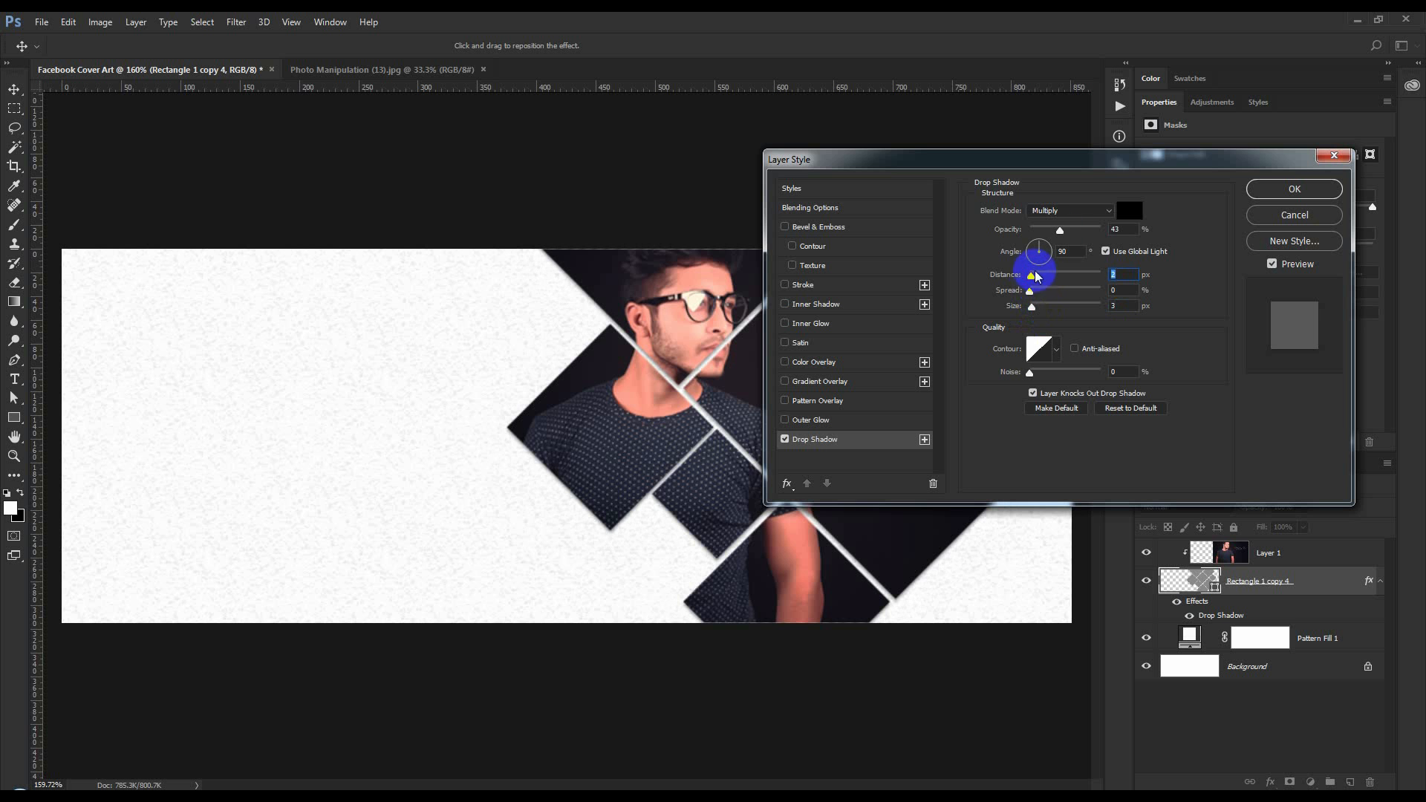
left_click(1062, 233)
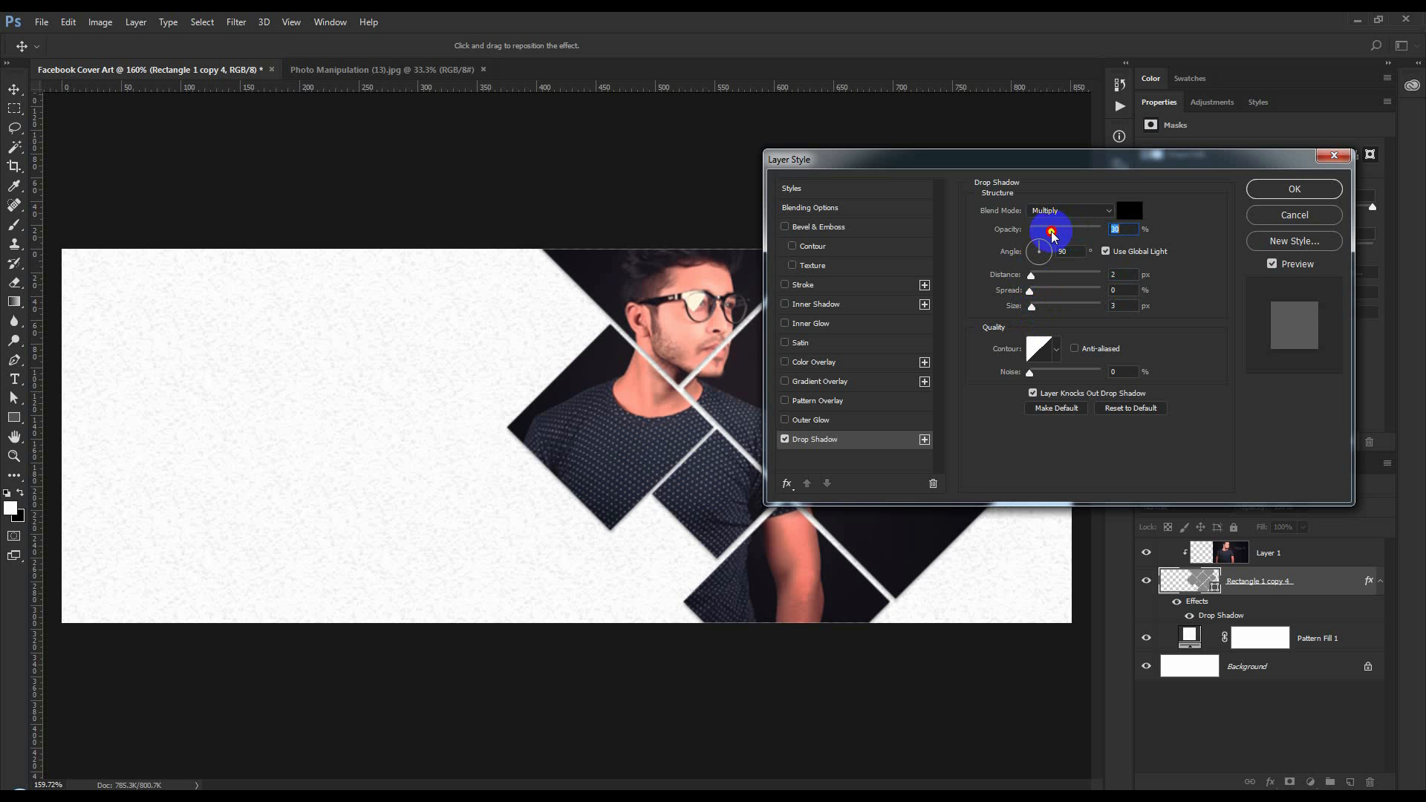
left_click(1271, 188)
key("ctrl+minus")
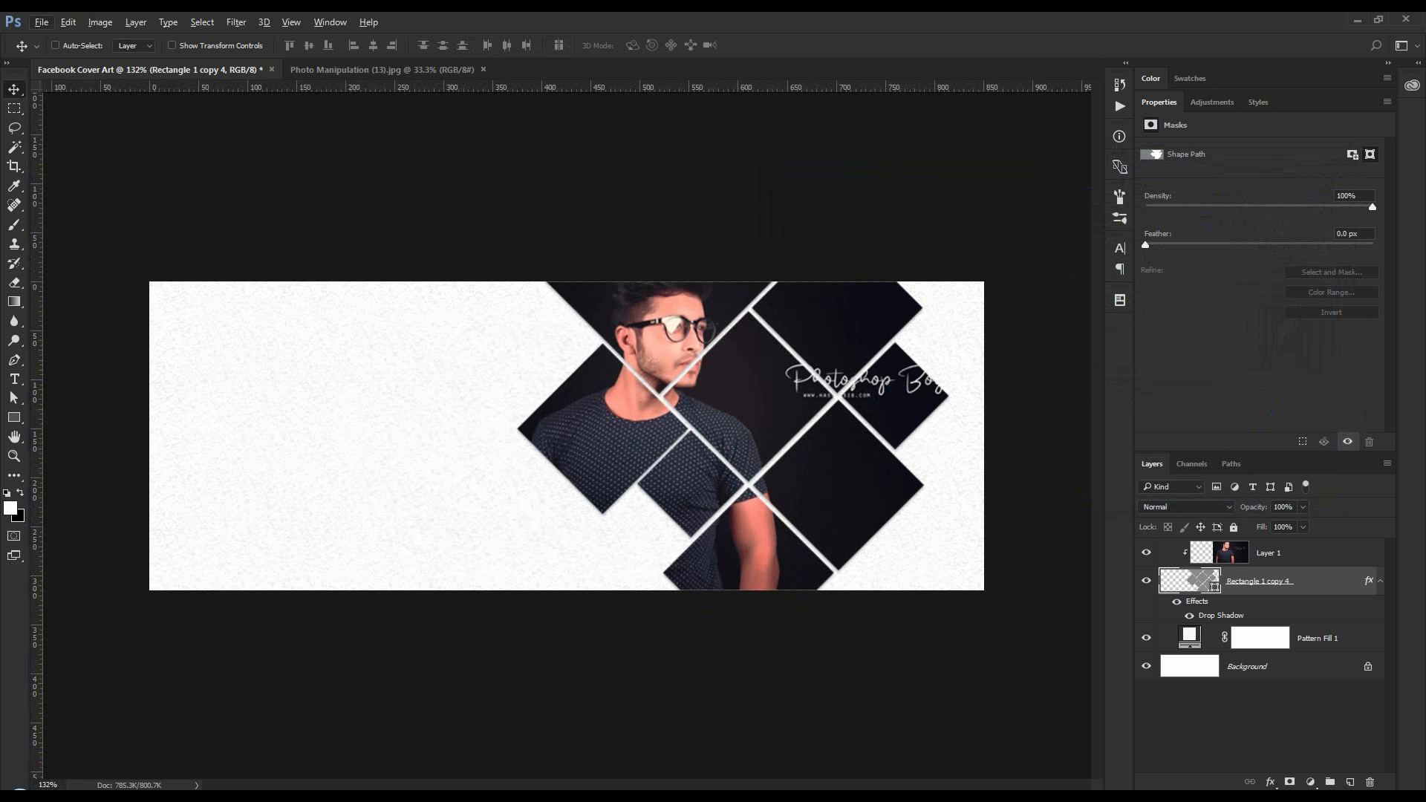
- Select the Pattern Fill 1 layer beneath the diamonds and activate the Rounded Rectangle tool
left_click(1381, 586)
left_click(1348, 608)
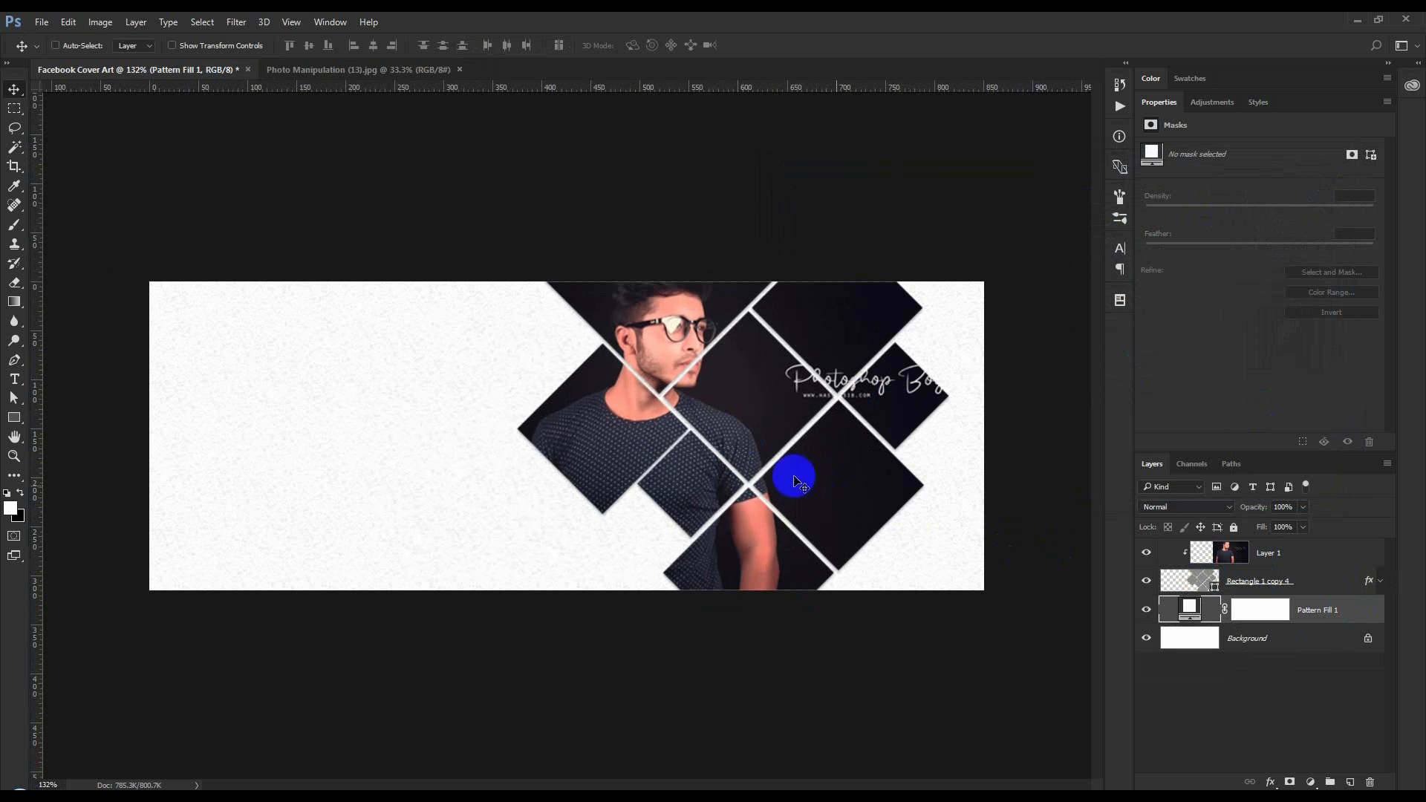
left_click_drag(14, 417, 46, 436)
left_click_drag(391, 365, 525, 414)
key("ctrl+z")
left_click(577, 47)
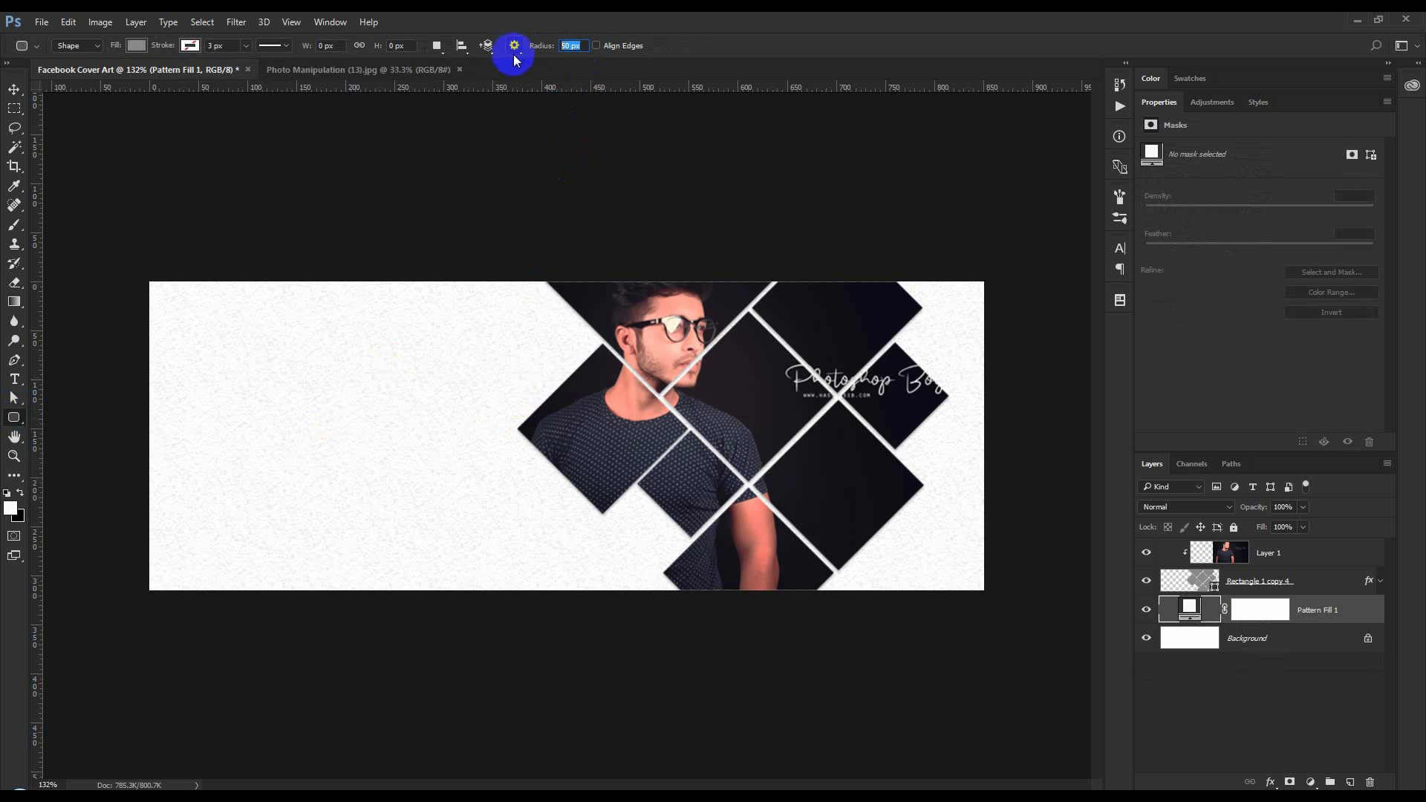
left_click_drag(441, 326, 528, 380)
key("ctrl+z")
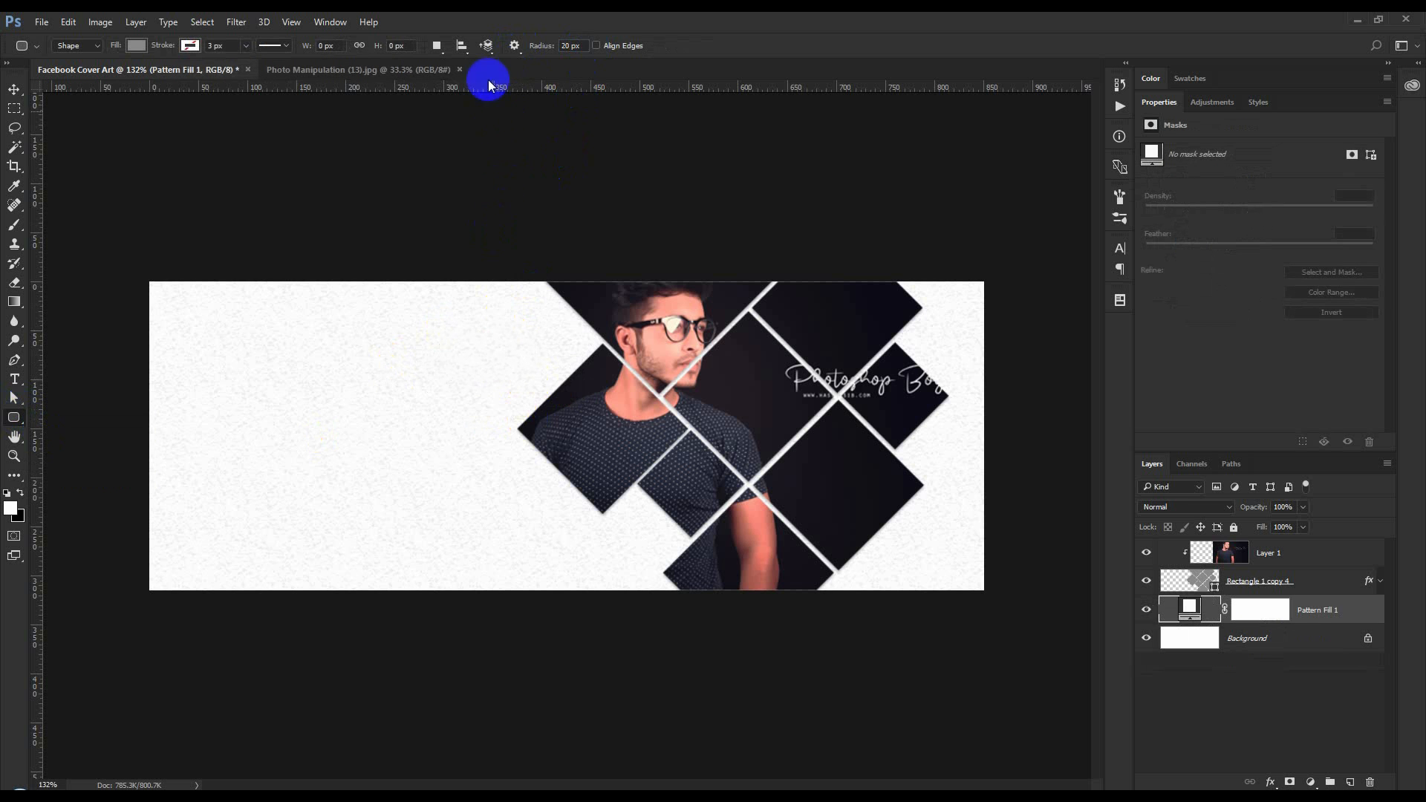
- Draw a rounded rectangle about 137 by 61 px with a 10 px corner radius behind the diamonds, beside the man's head
left_click(562, 47)
type("1")
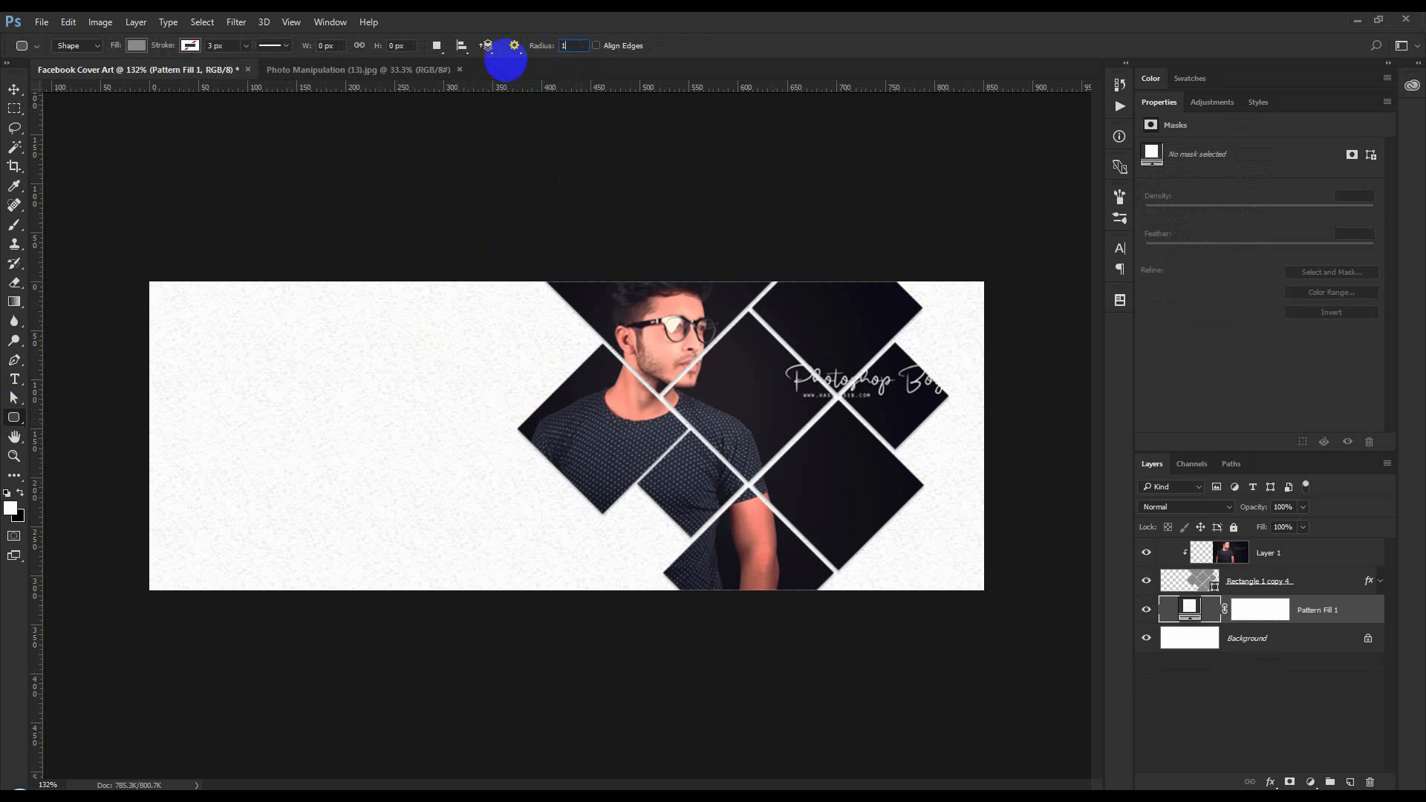
type("0")
key("Return")
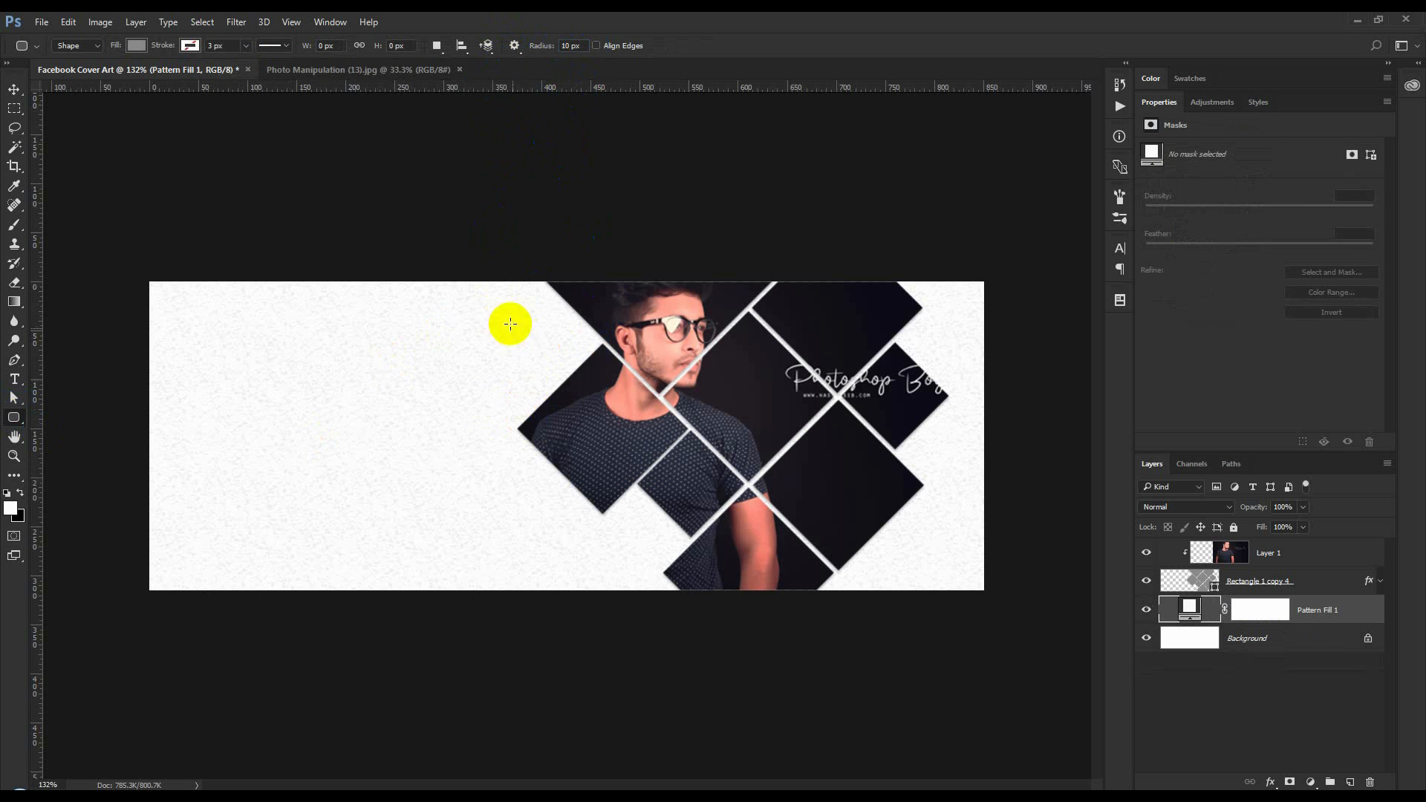
left_click_drag(468, 313, 609, 371)
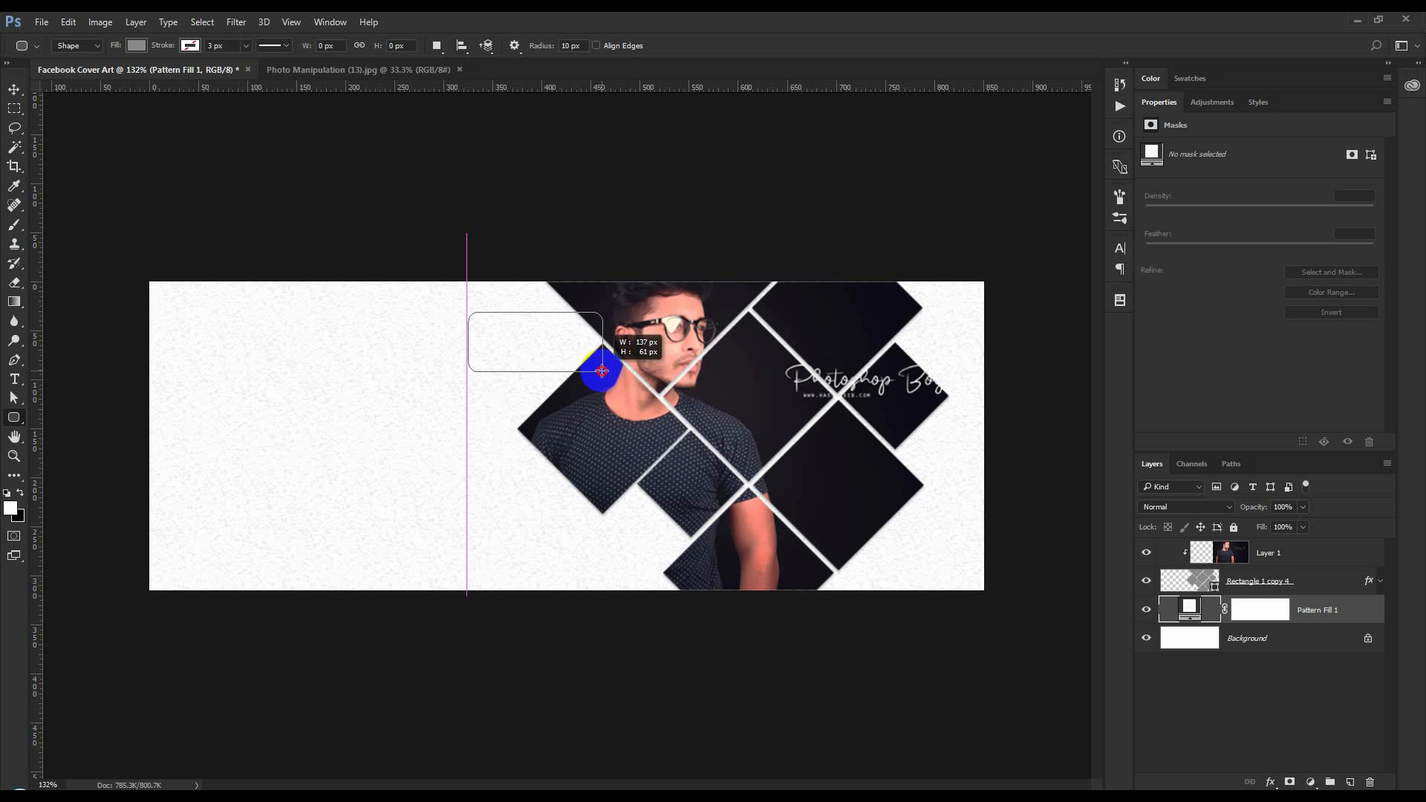
left_click_drag(602, 371, 601, 371)
left_click(10, 93)
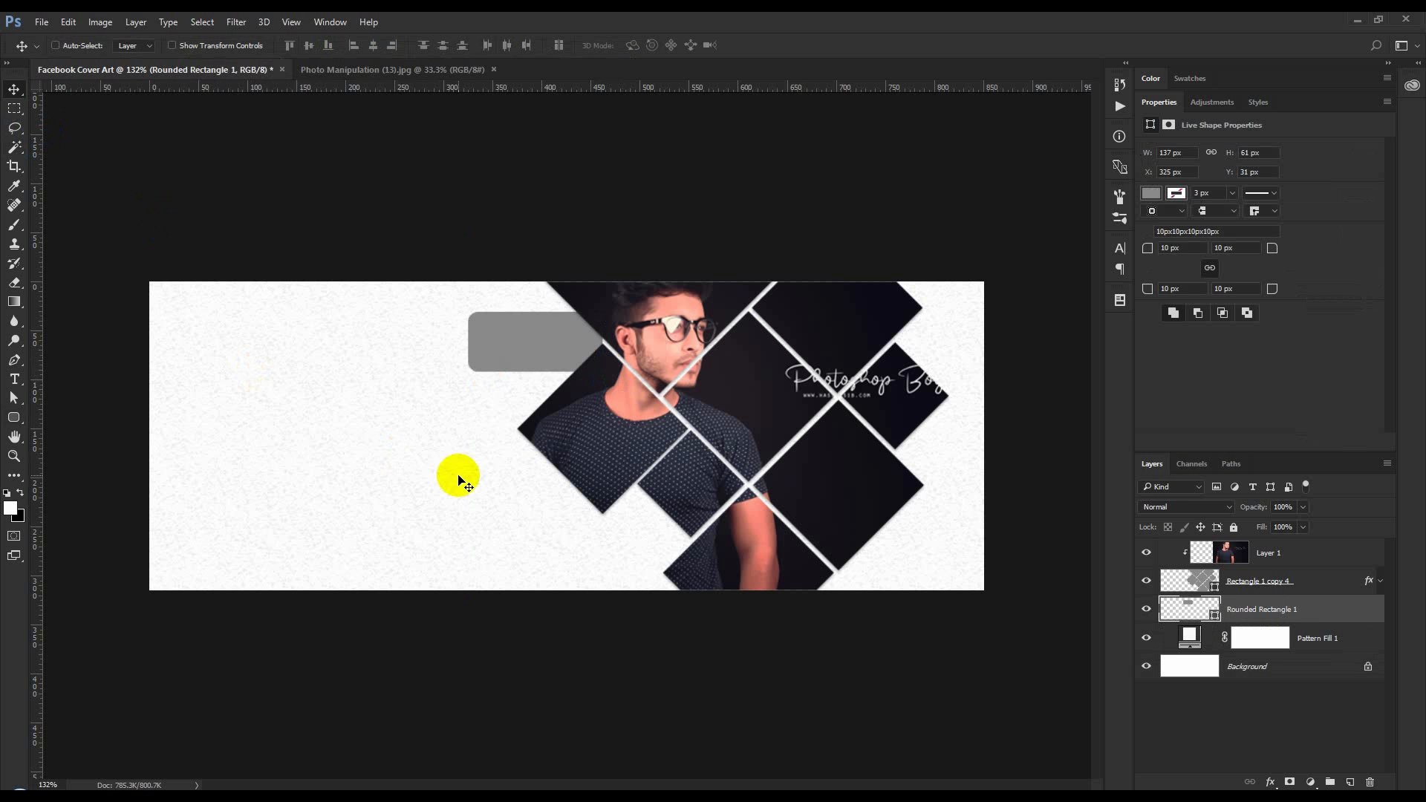
- Stretch the rounded rectangle horizontally behind the diamonds to a width of about 394 px
scroll(566, 394, "up", 3)
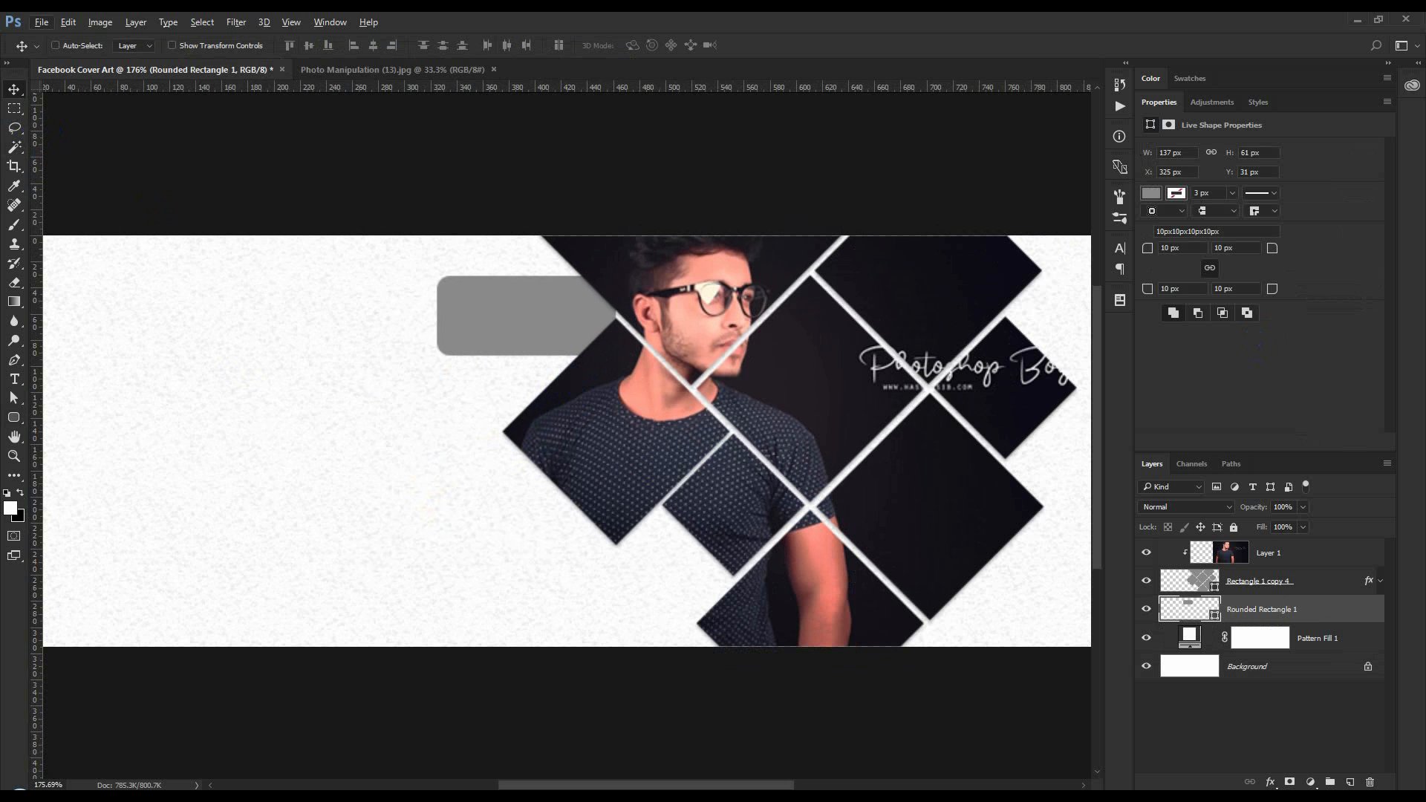
key("ctrl+t")
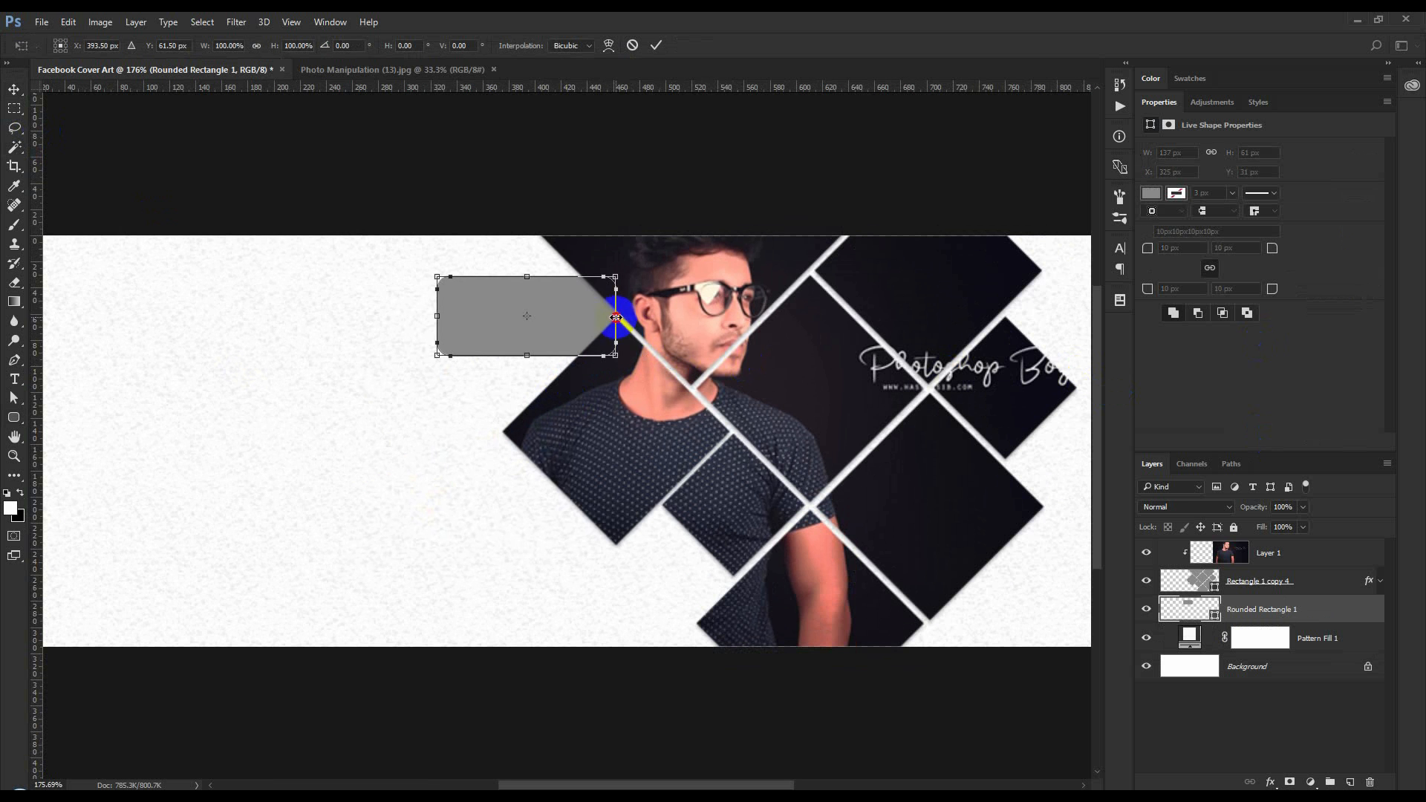
left_click_drag(616, 317, 949, 302)
key("Return")
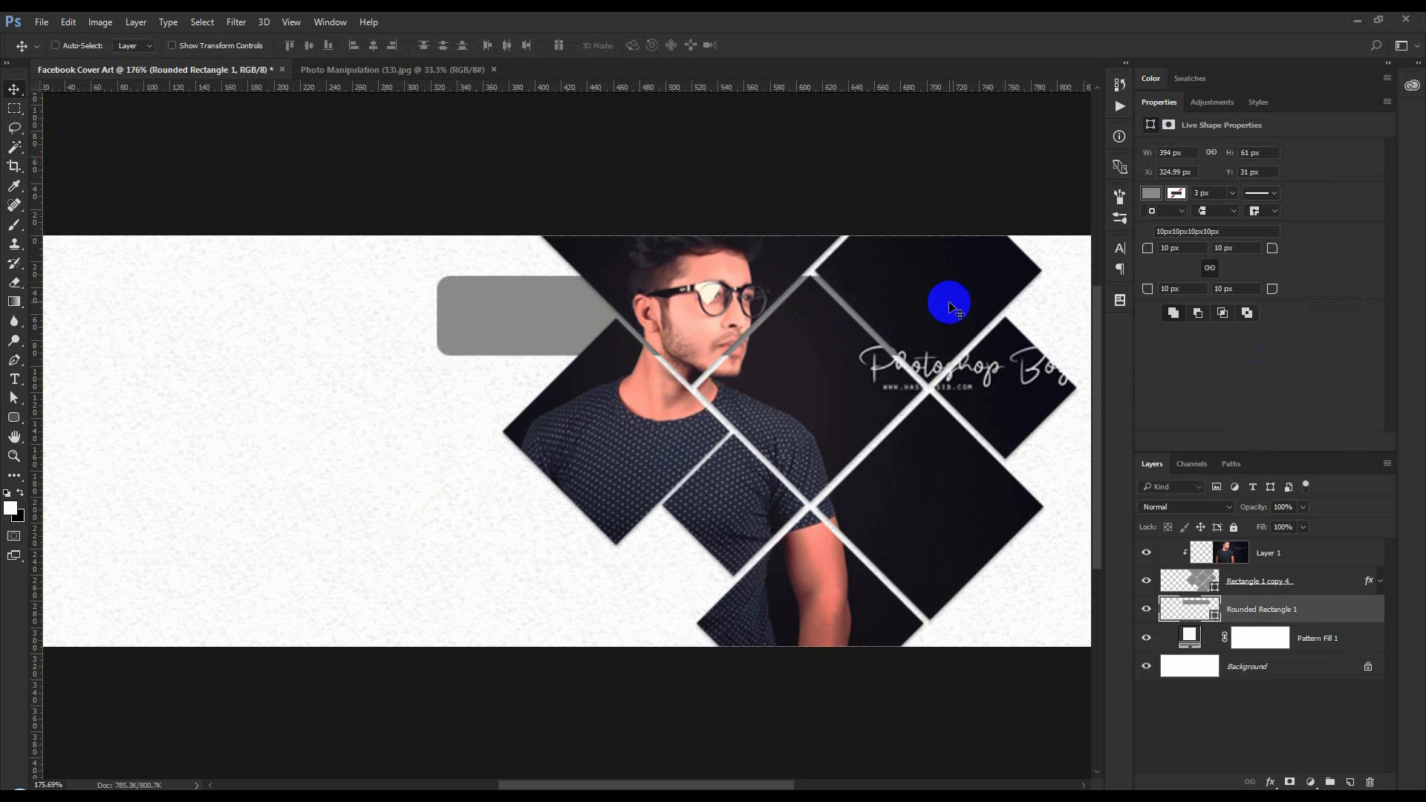
- Recolor the rounded rectangle to a light grey and shift it left to an X position of about 280 px
double_click(1211, 609)
left_click(529, 596)
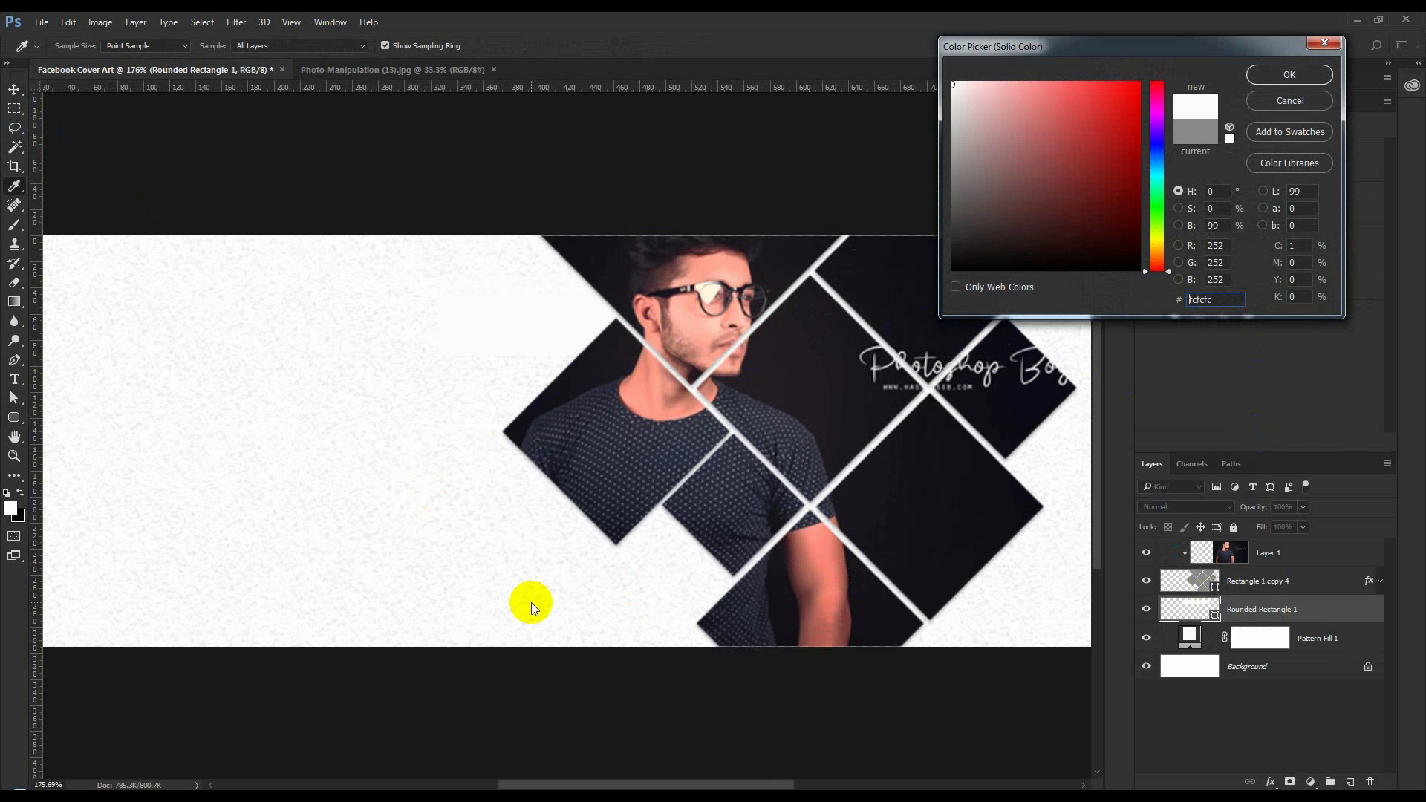
left_click(953, 95)
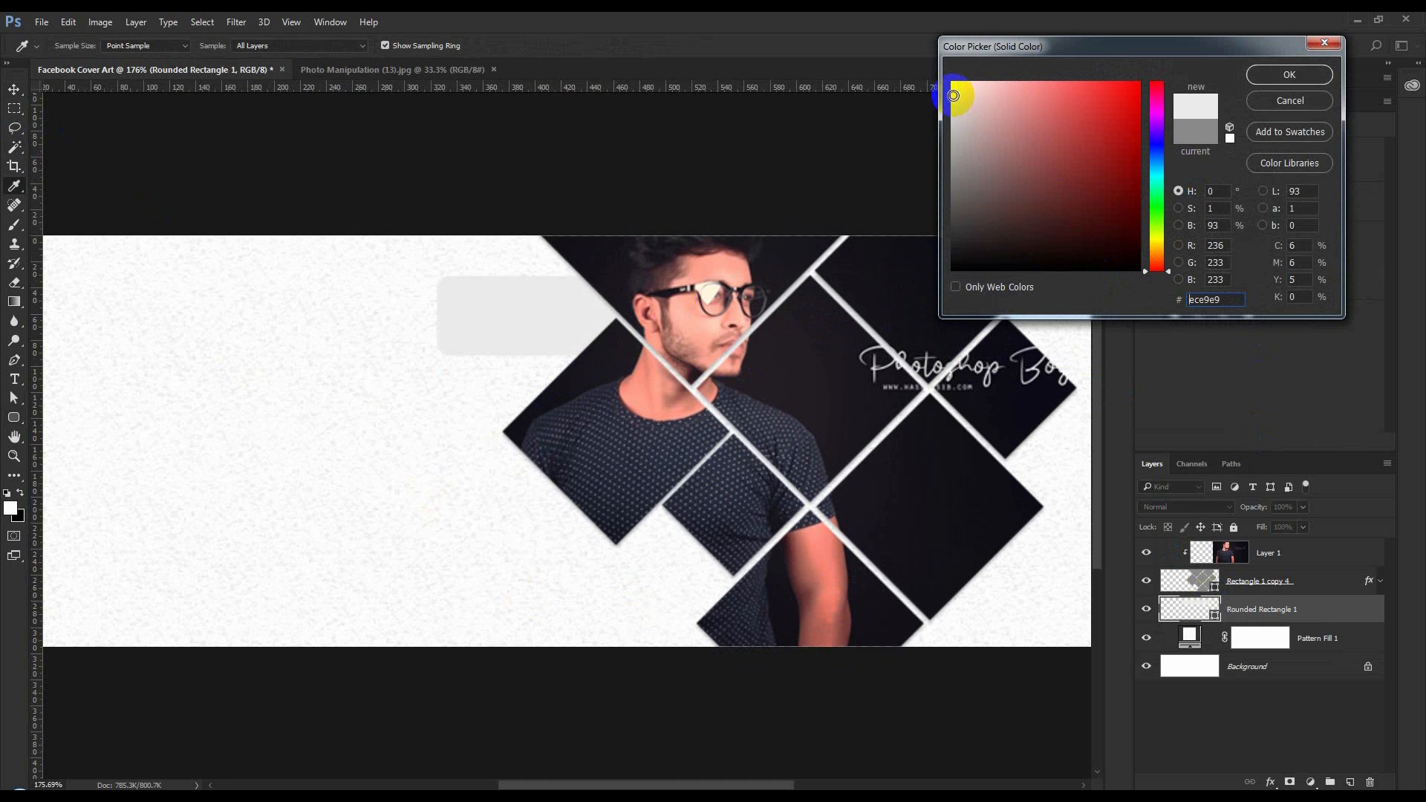
left_click(1279, 74)
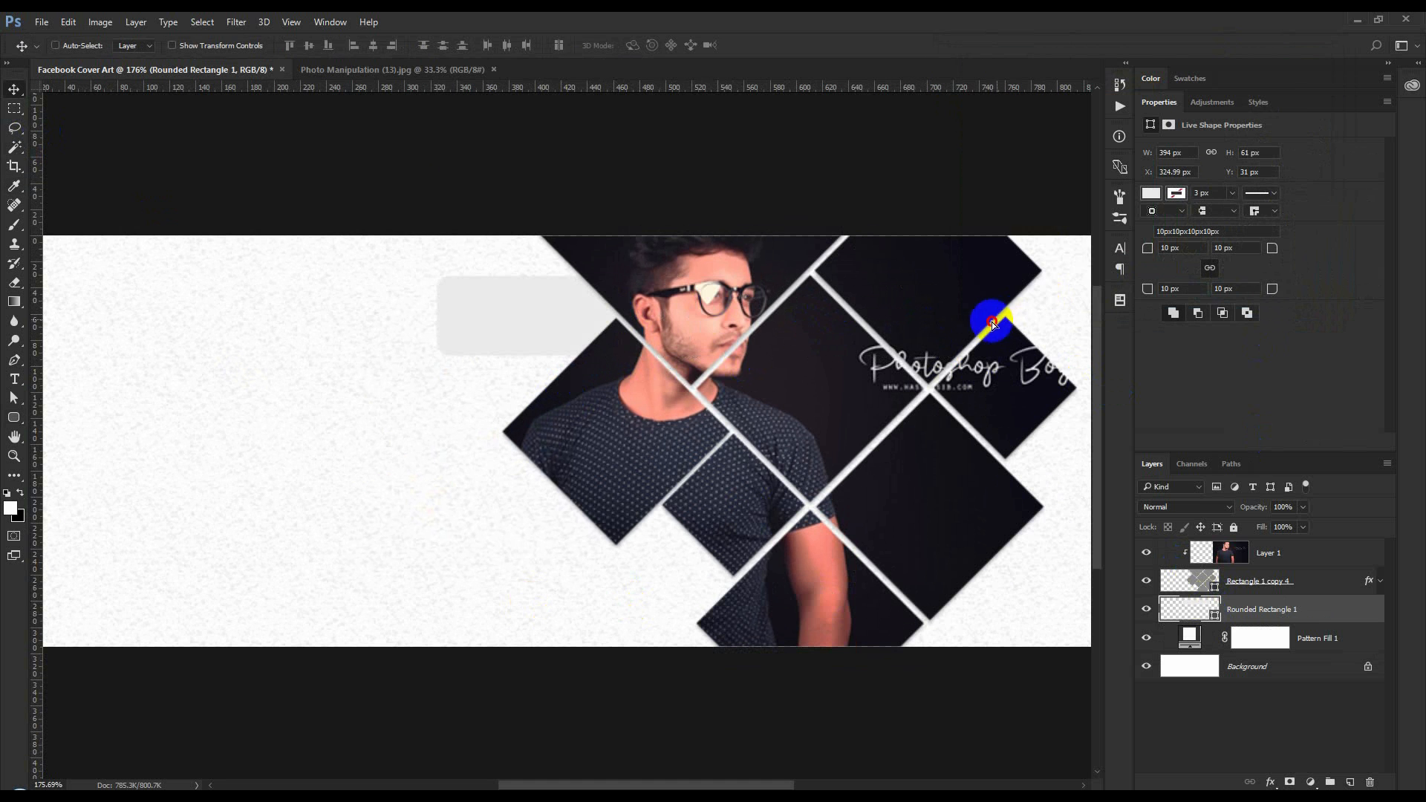
left_click_drag(991, 323, 935, 320)
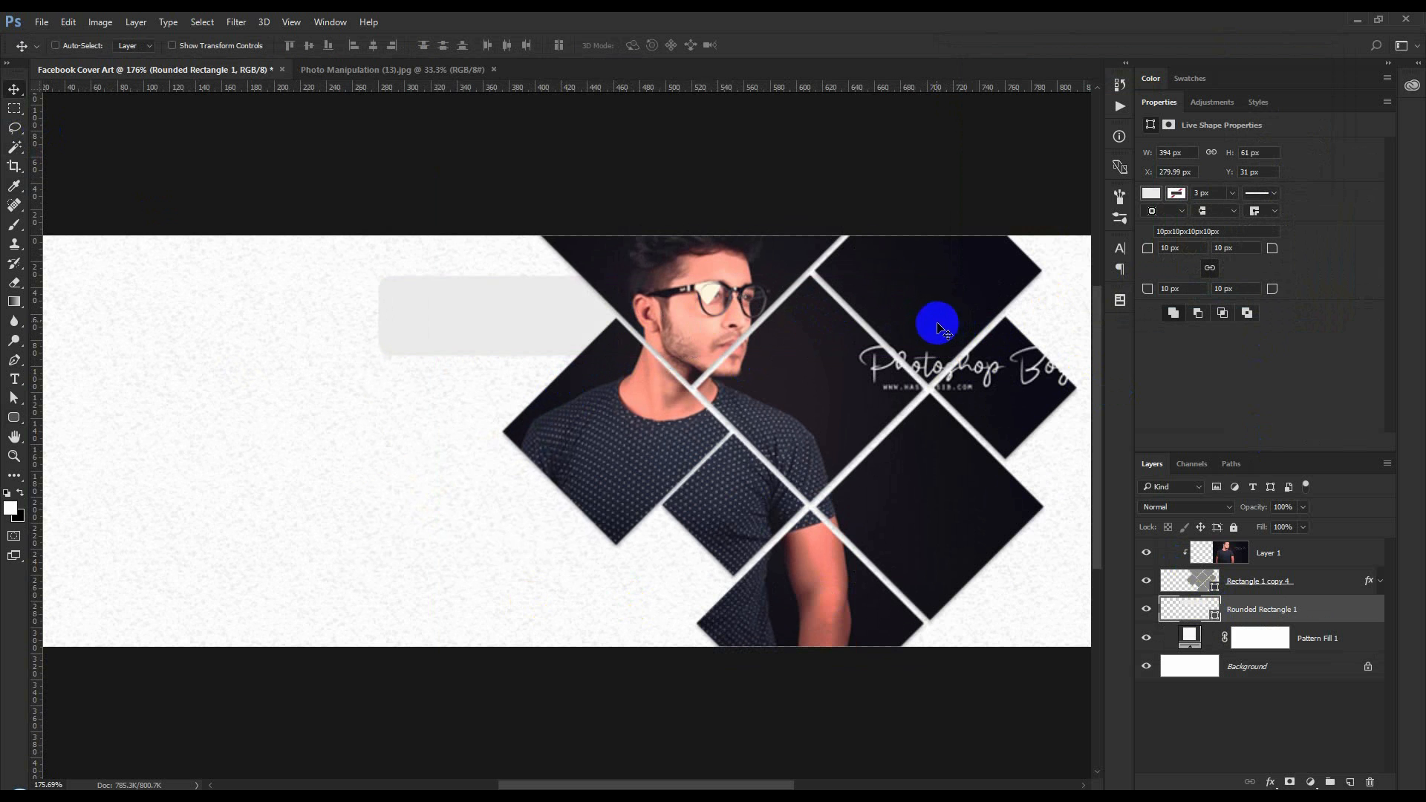
- Set the rounded rectangle's fill color to e8e8e8
double_click(1193, 613)
left_click(685, 624)
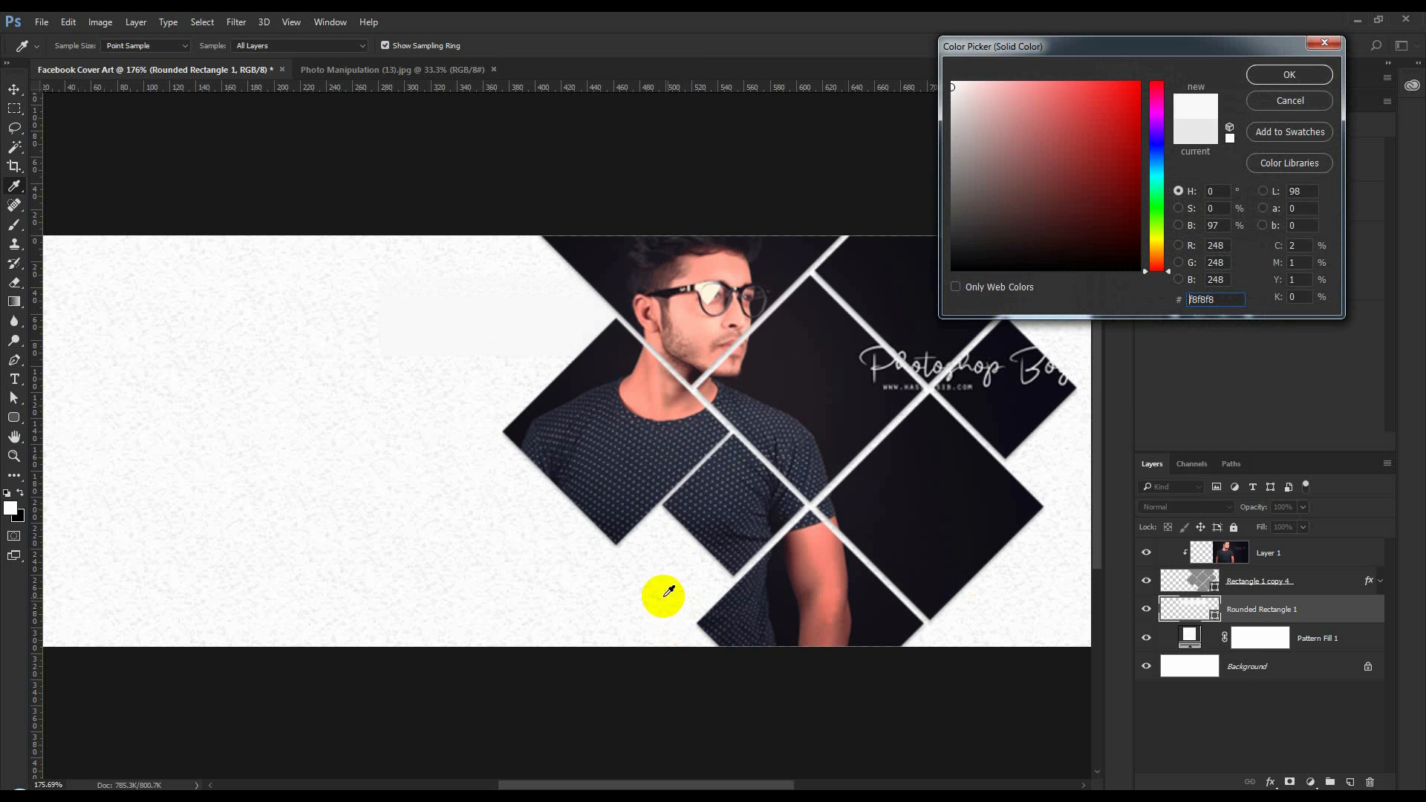
left_click(662, 595)
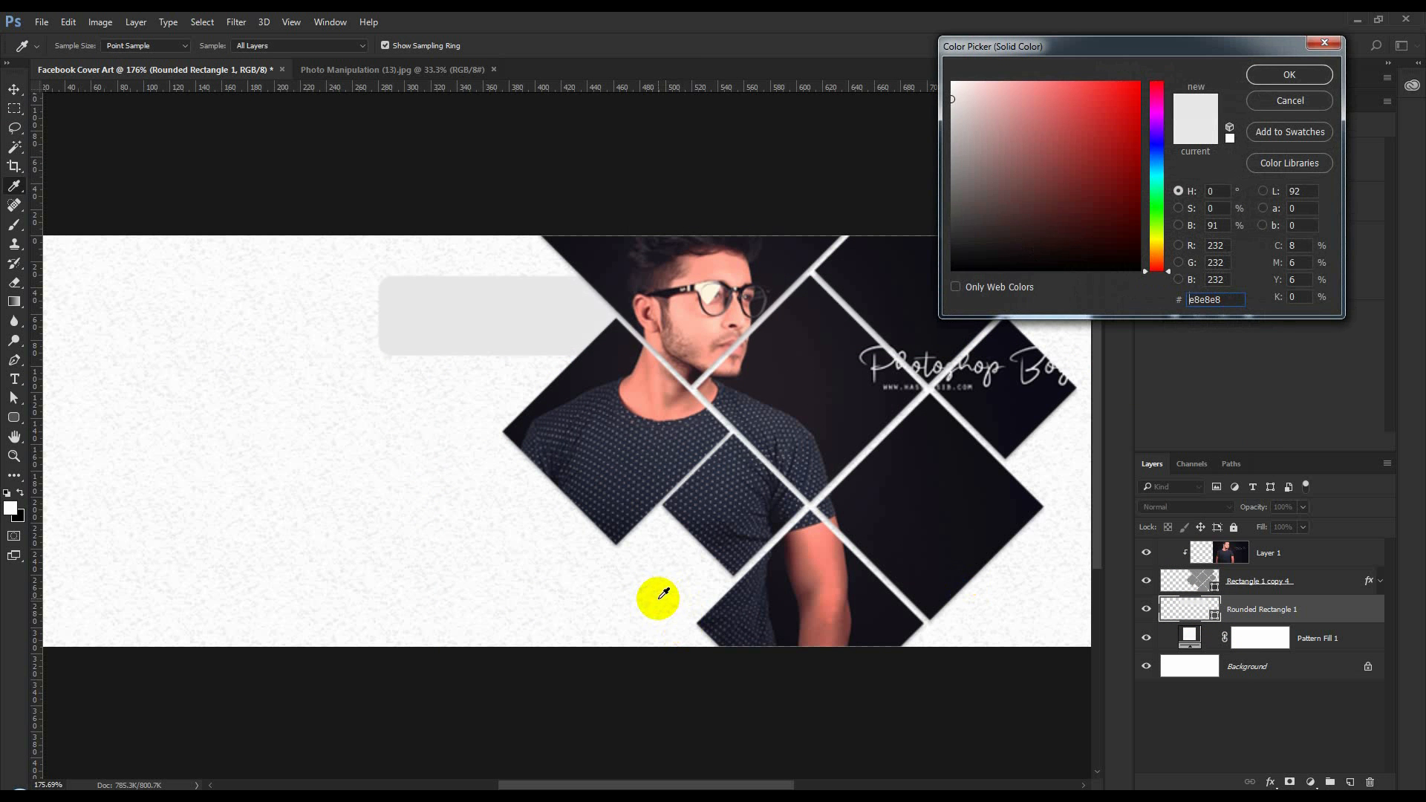
left_click(1291, 75)
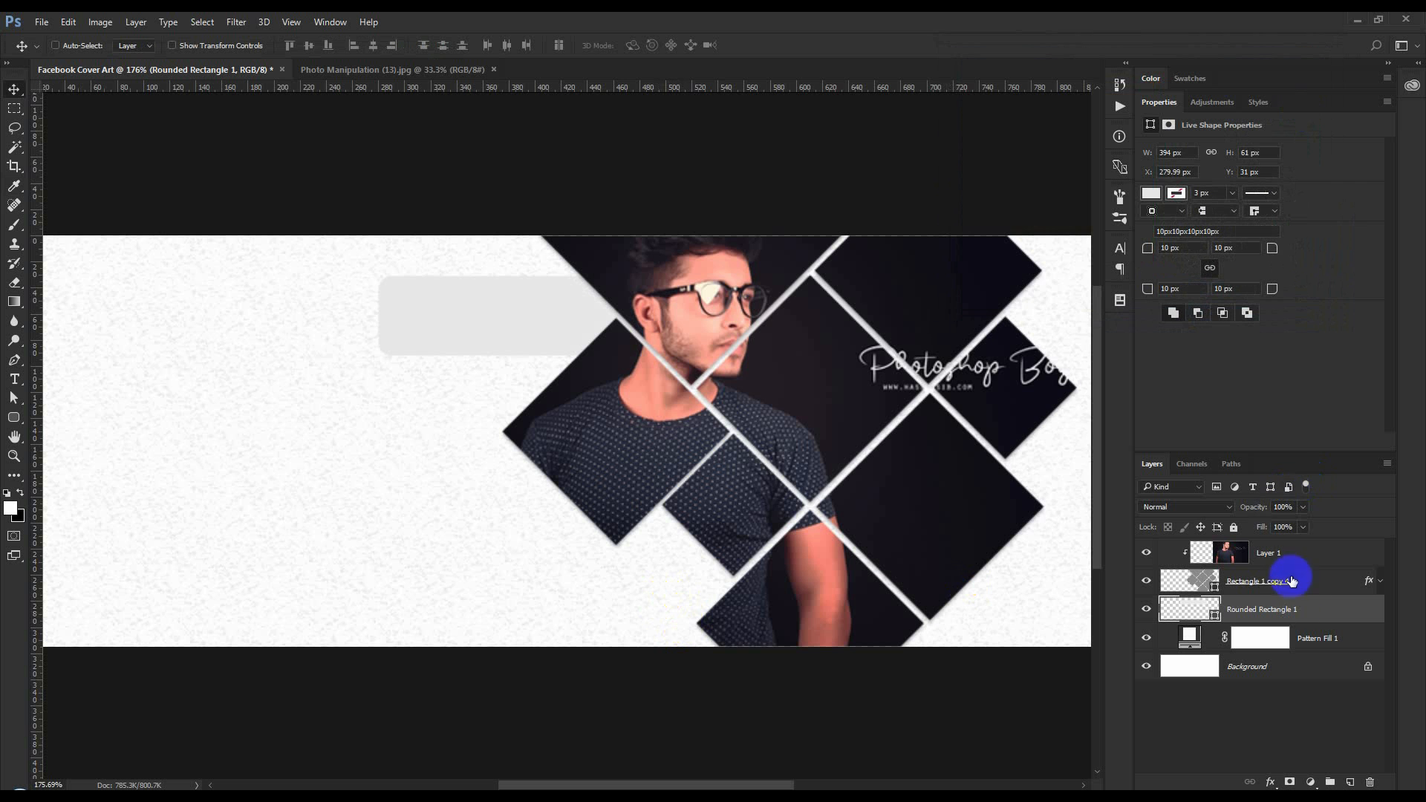
- Add a thin inside stroke in light grey dedede to the rounded rectangle
double_click(1350, 610)
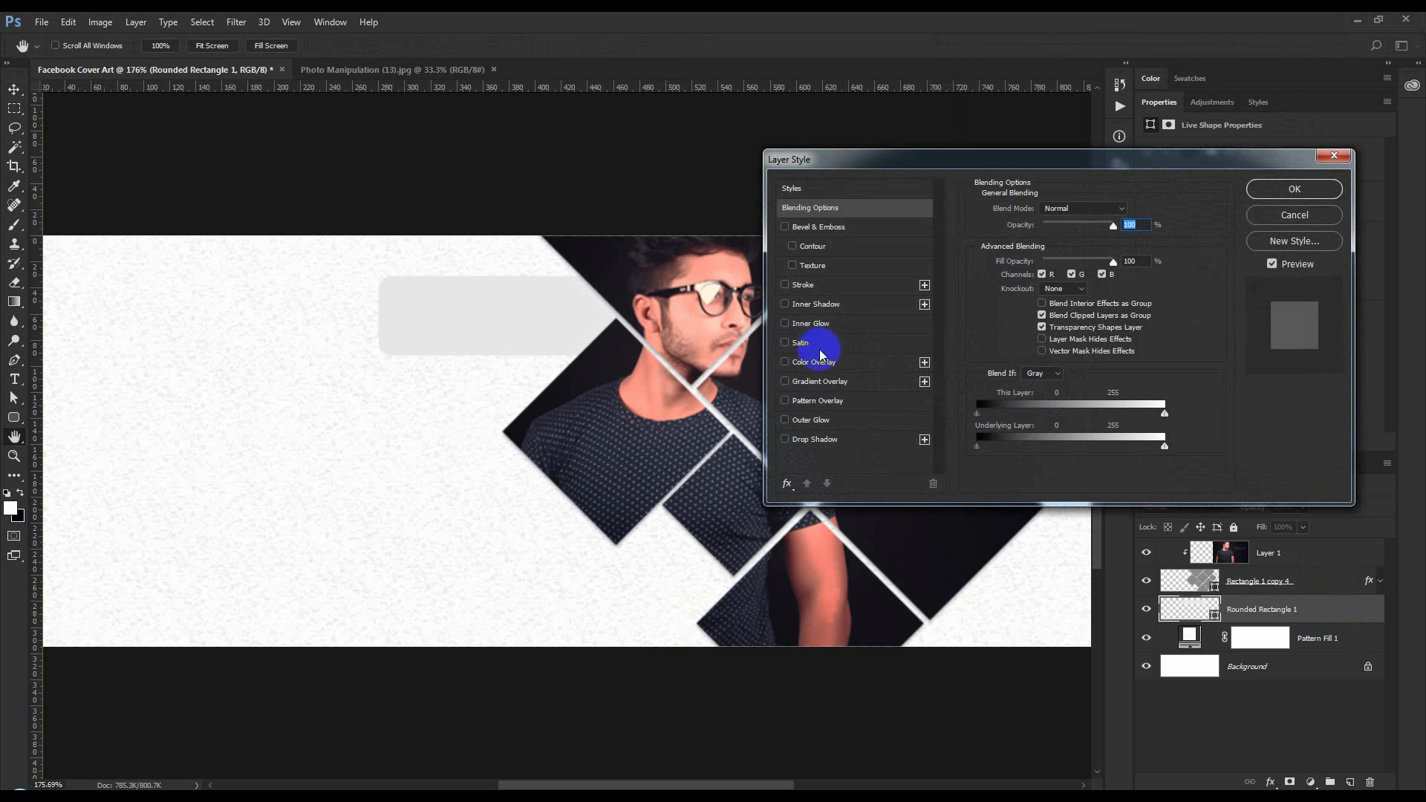
left_click(804, 284)
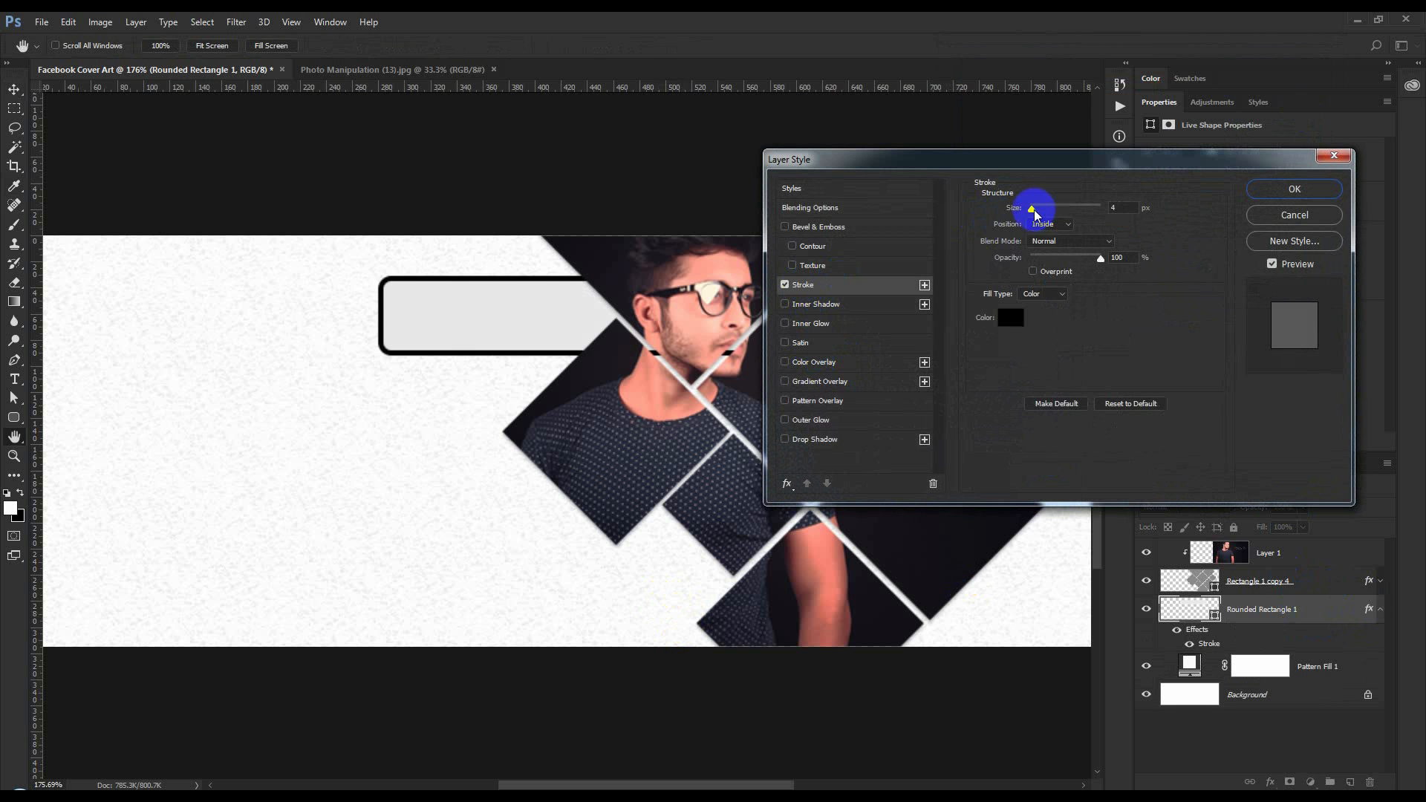
left_click_drag(1035, 212, 1014, 208)
left_click(1011, 317)
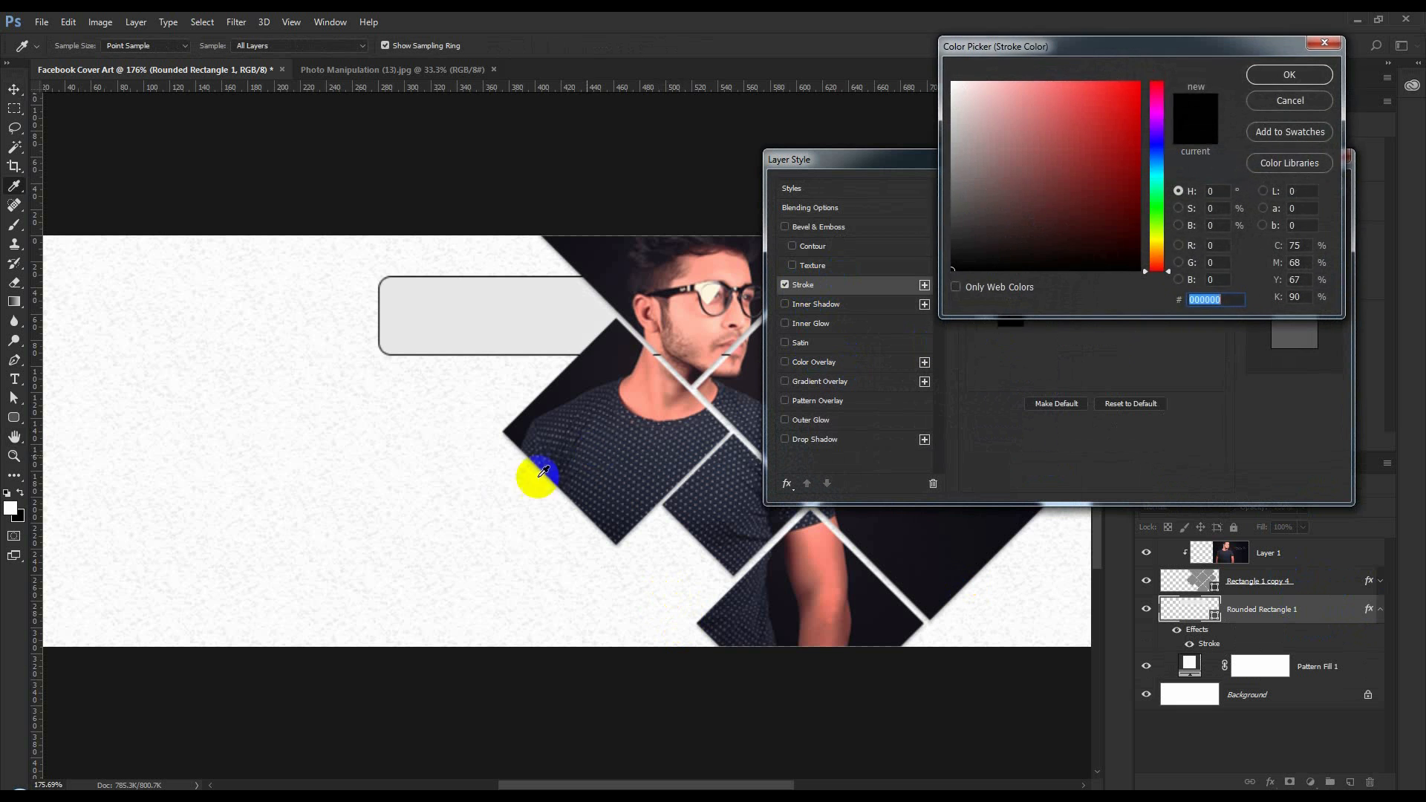
left_click(497, 495)
left_click(487, 492)
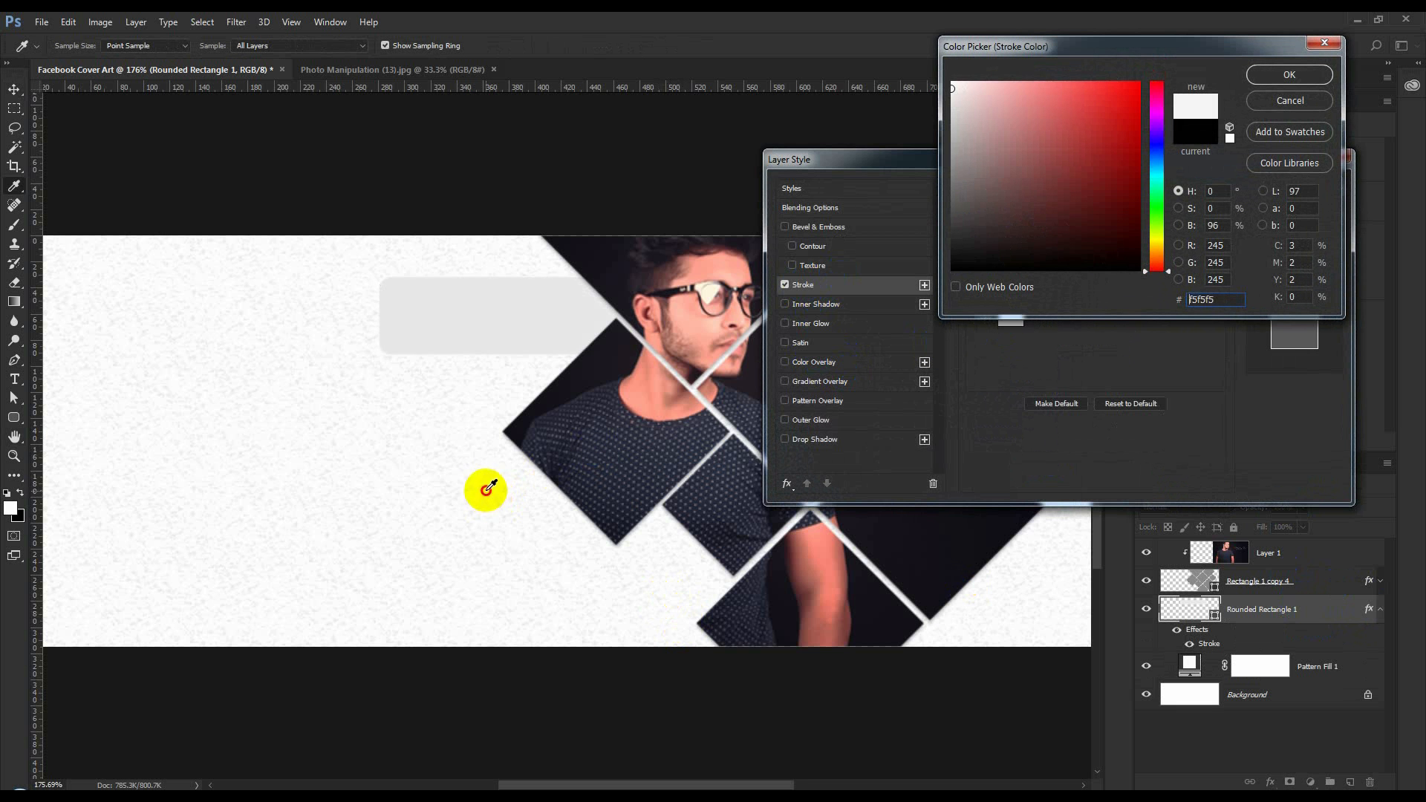
left_click(487, 488)
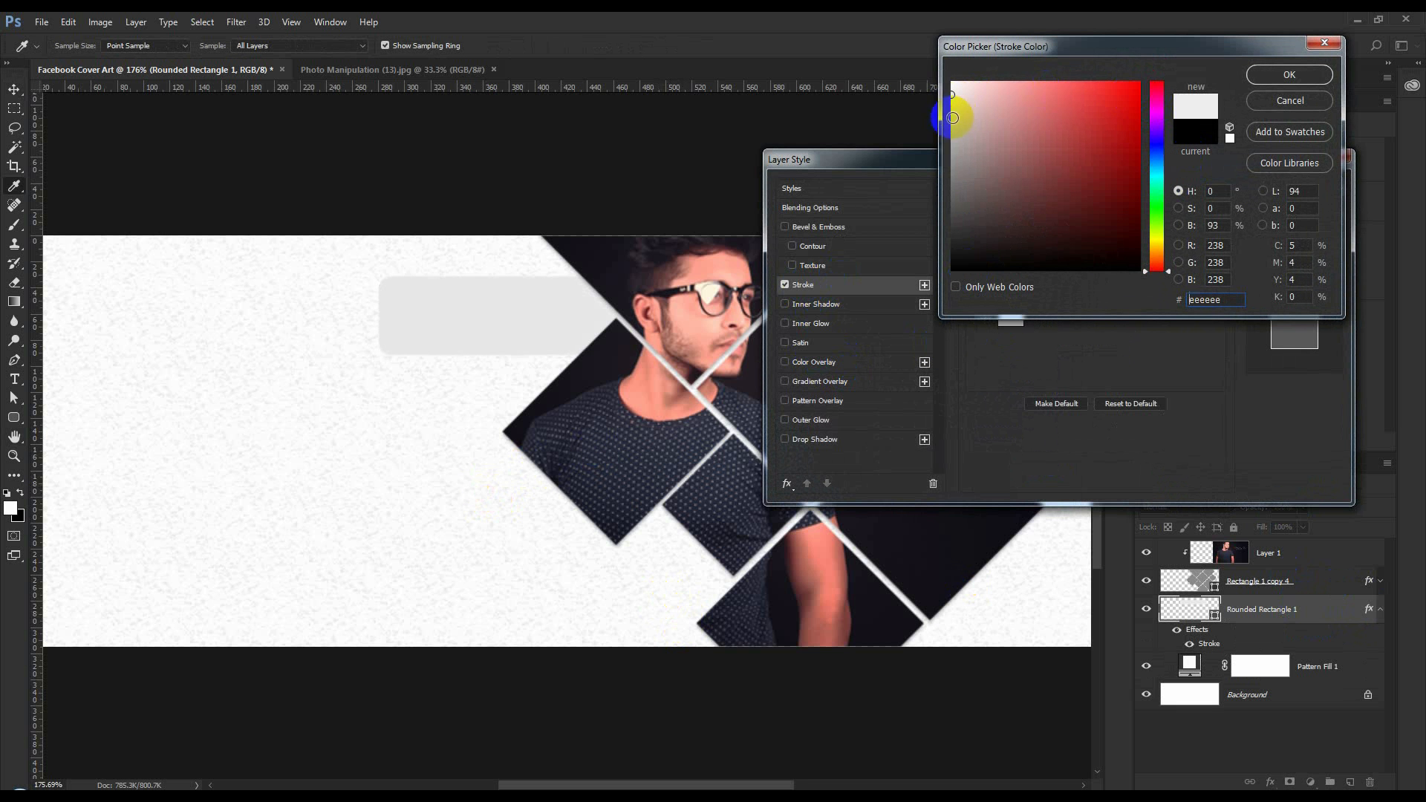
left_click_drag(954, 119, 943, 123)
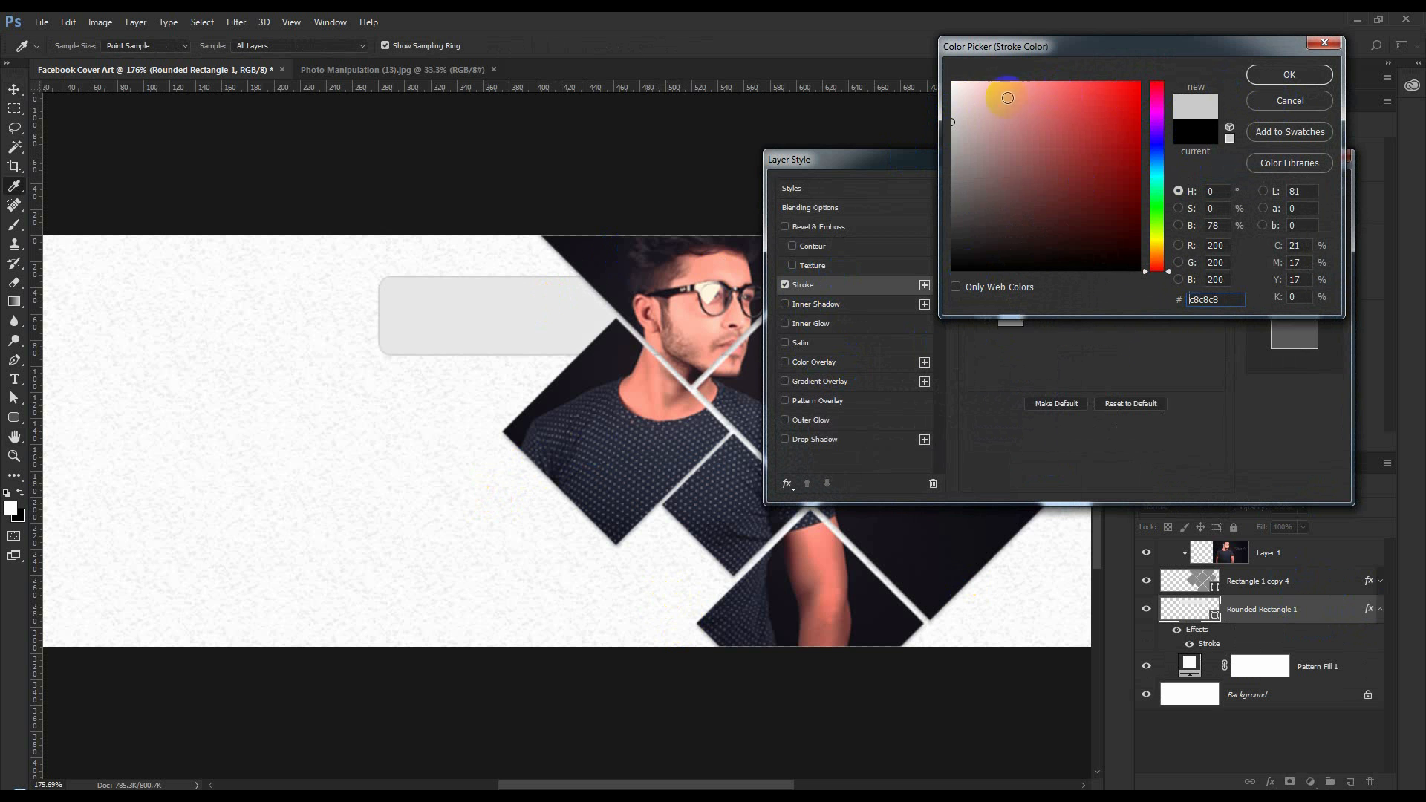
left_click(950, 111)
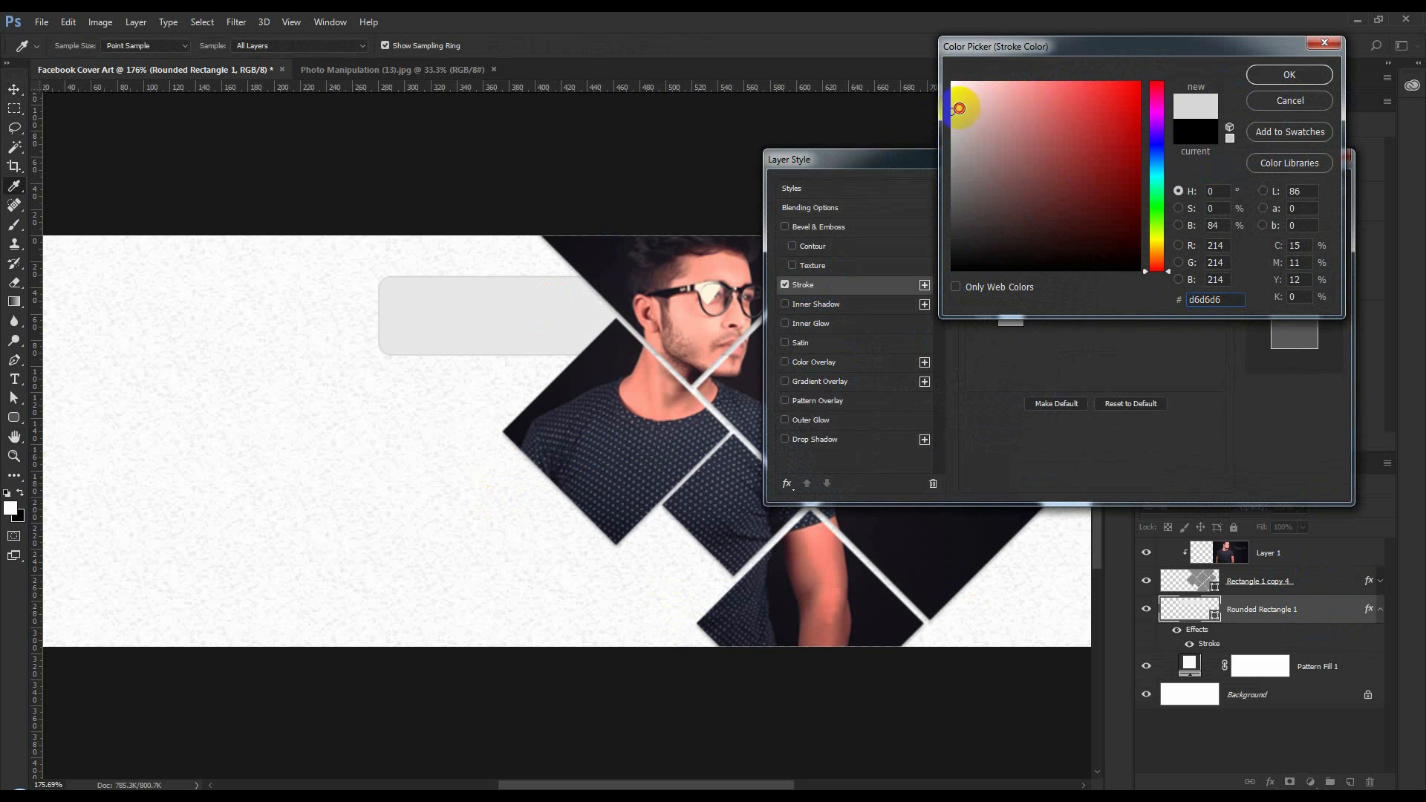
left_click(1287, 72)
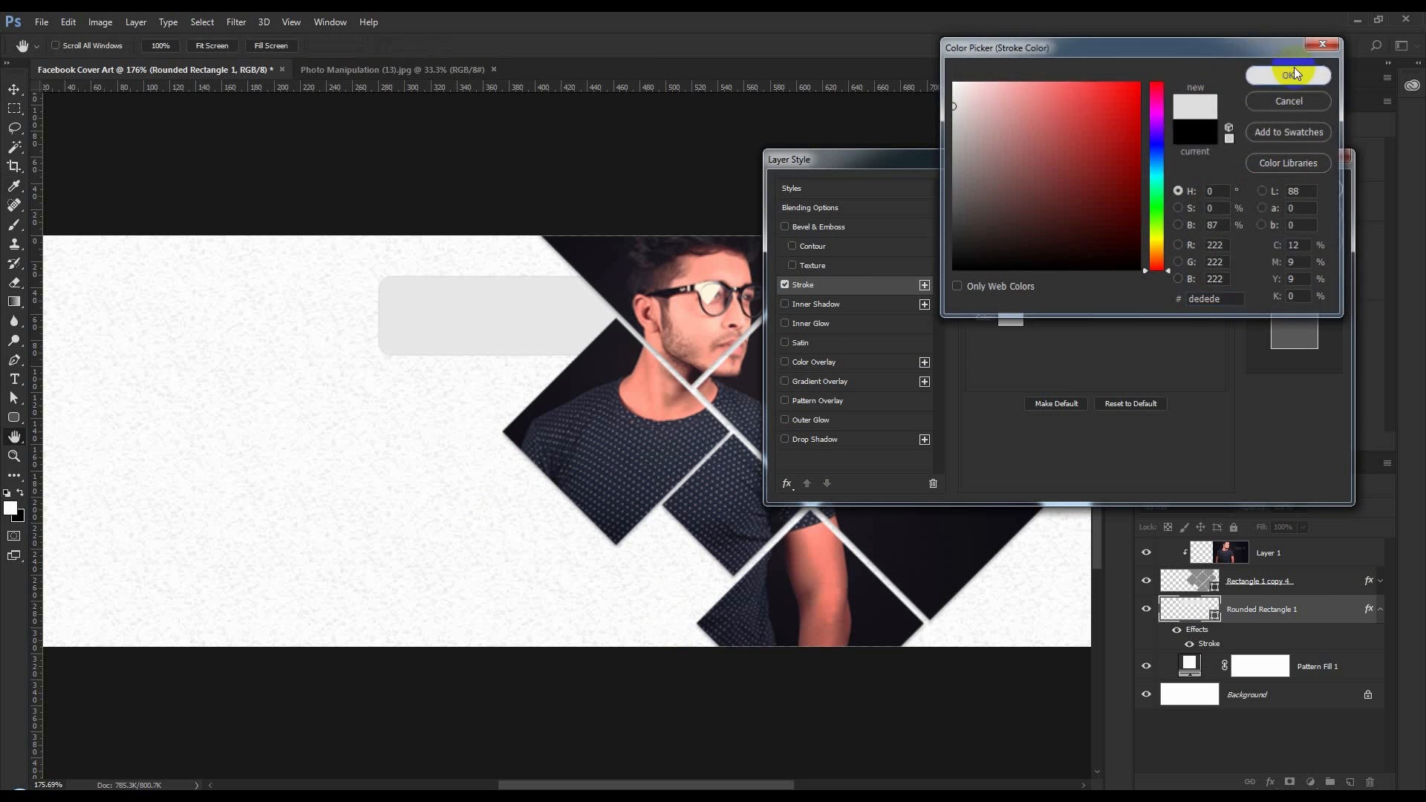
left_click(1297, 190)
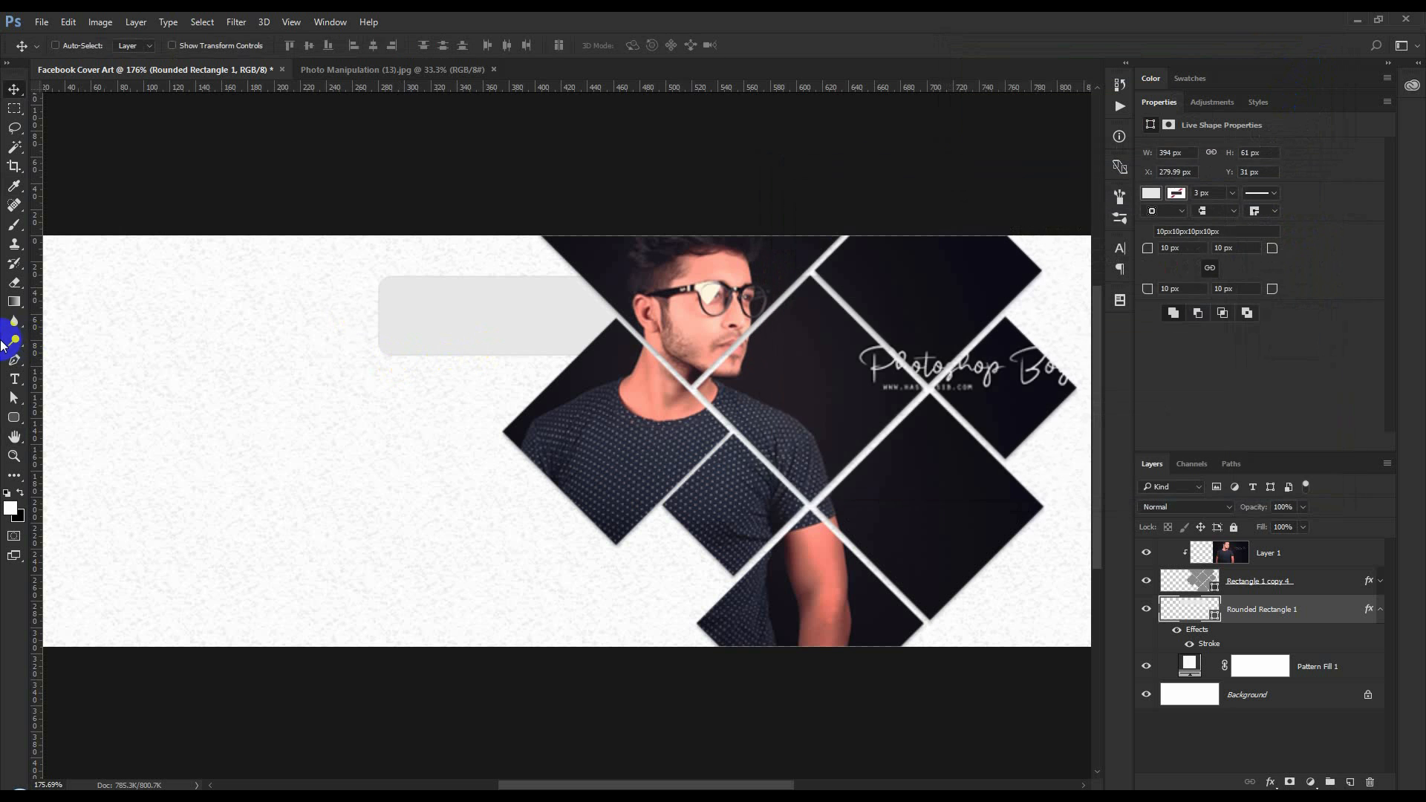
- Add a text layer with the person's full name in Bebas Kai below the rounded rectangle
left_click(15, 378)
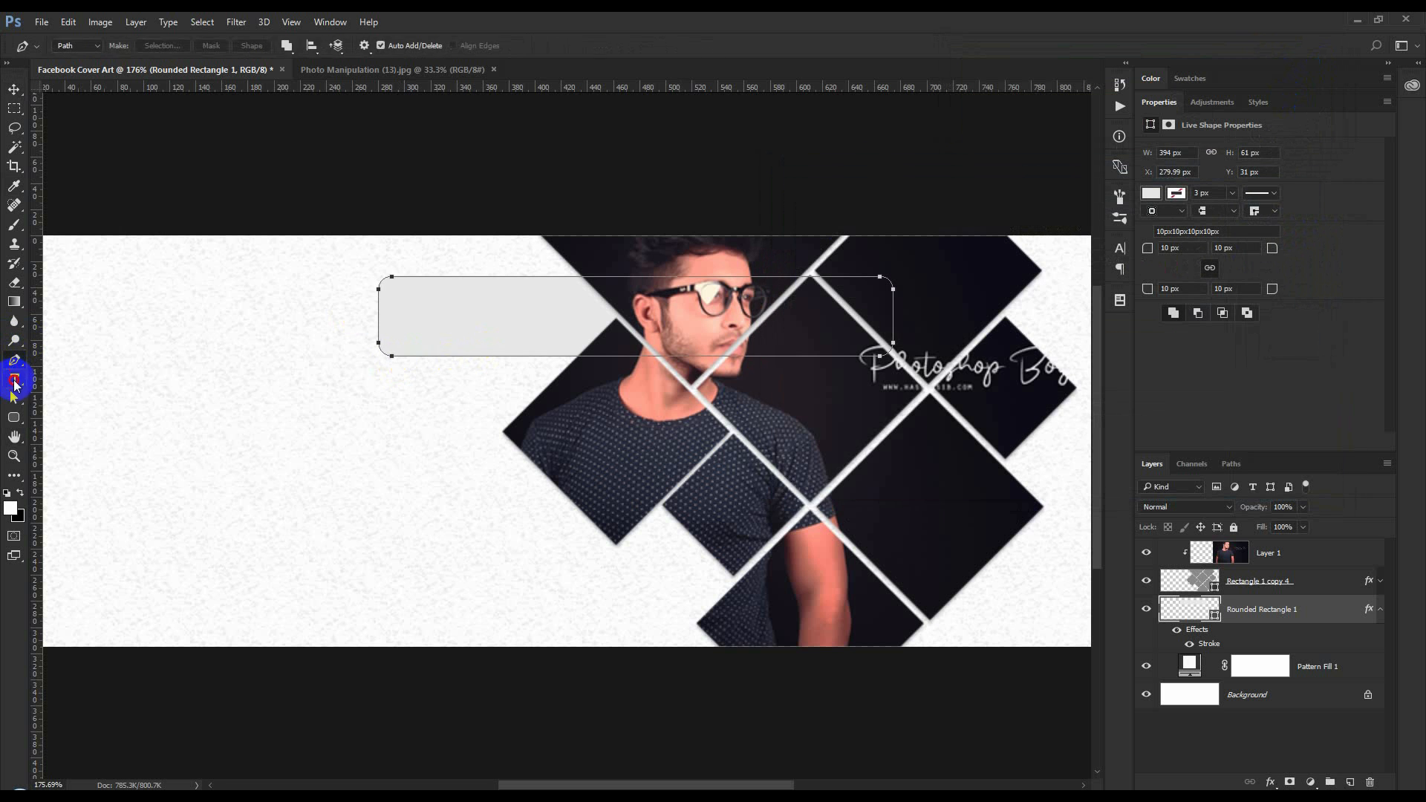
left_click(370, 427)
type("HASS")
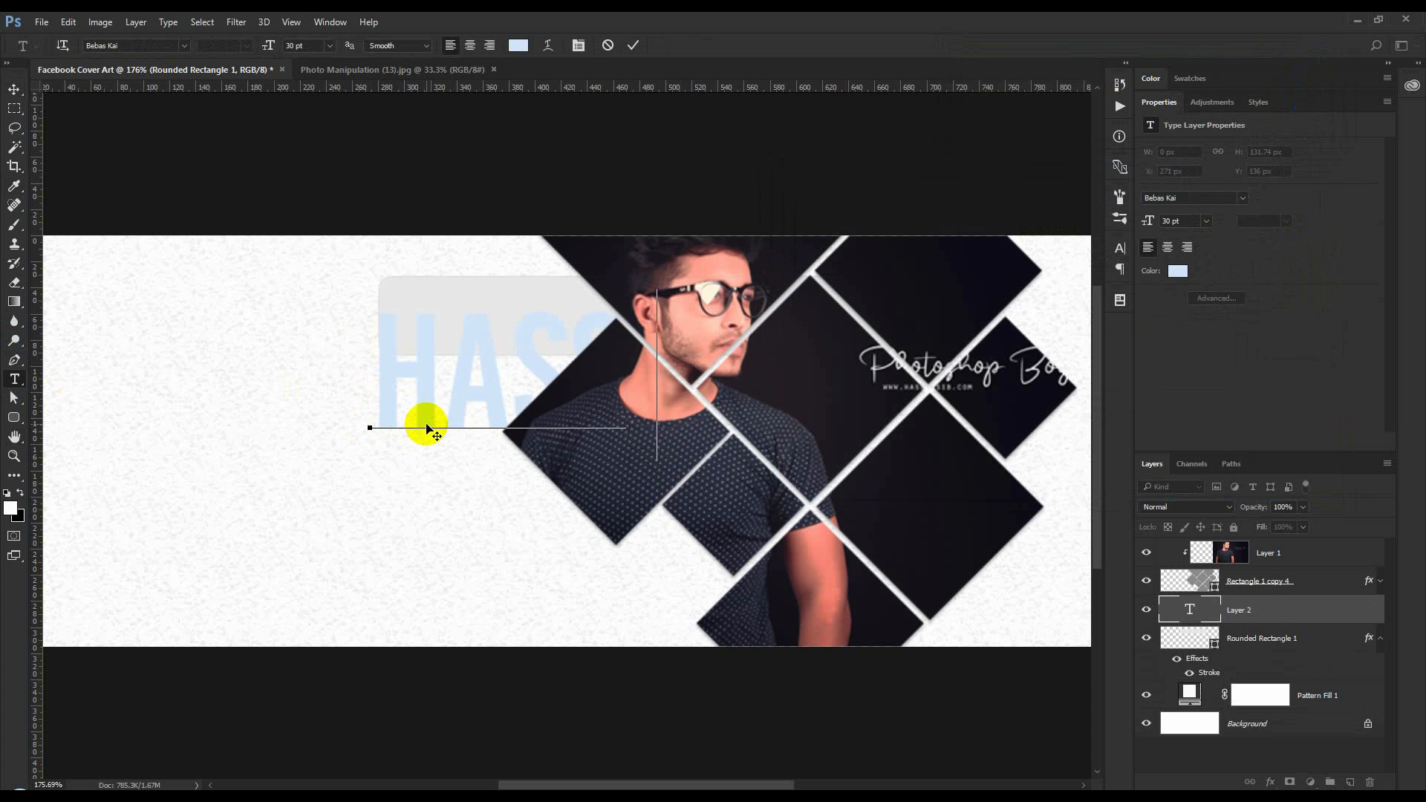
type("AN")
- Set the name text to 7 pt and color it 16131a, sampled from the photo's dark area
double_click(427, 426)
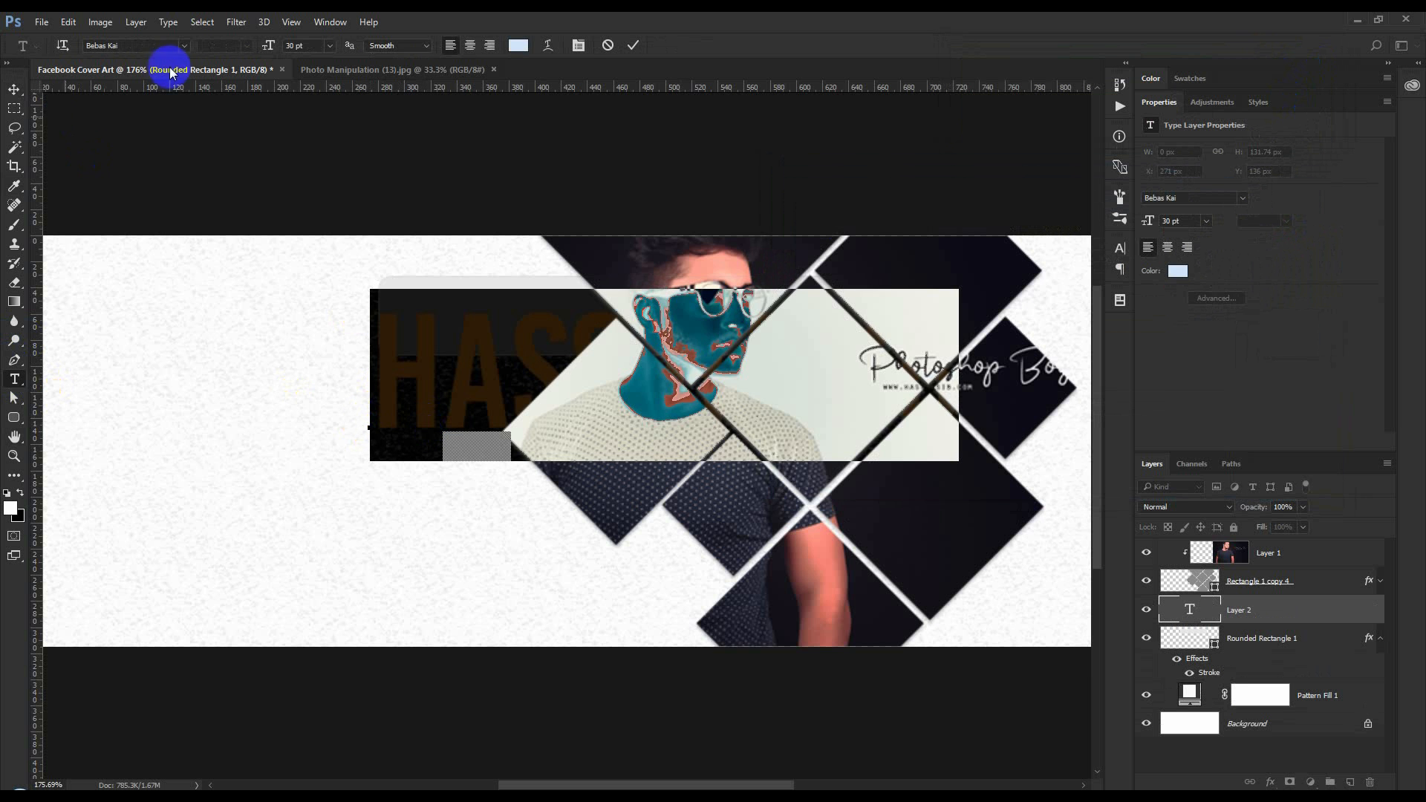
scroll(321, 47, "down", 20)
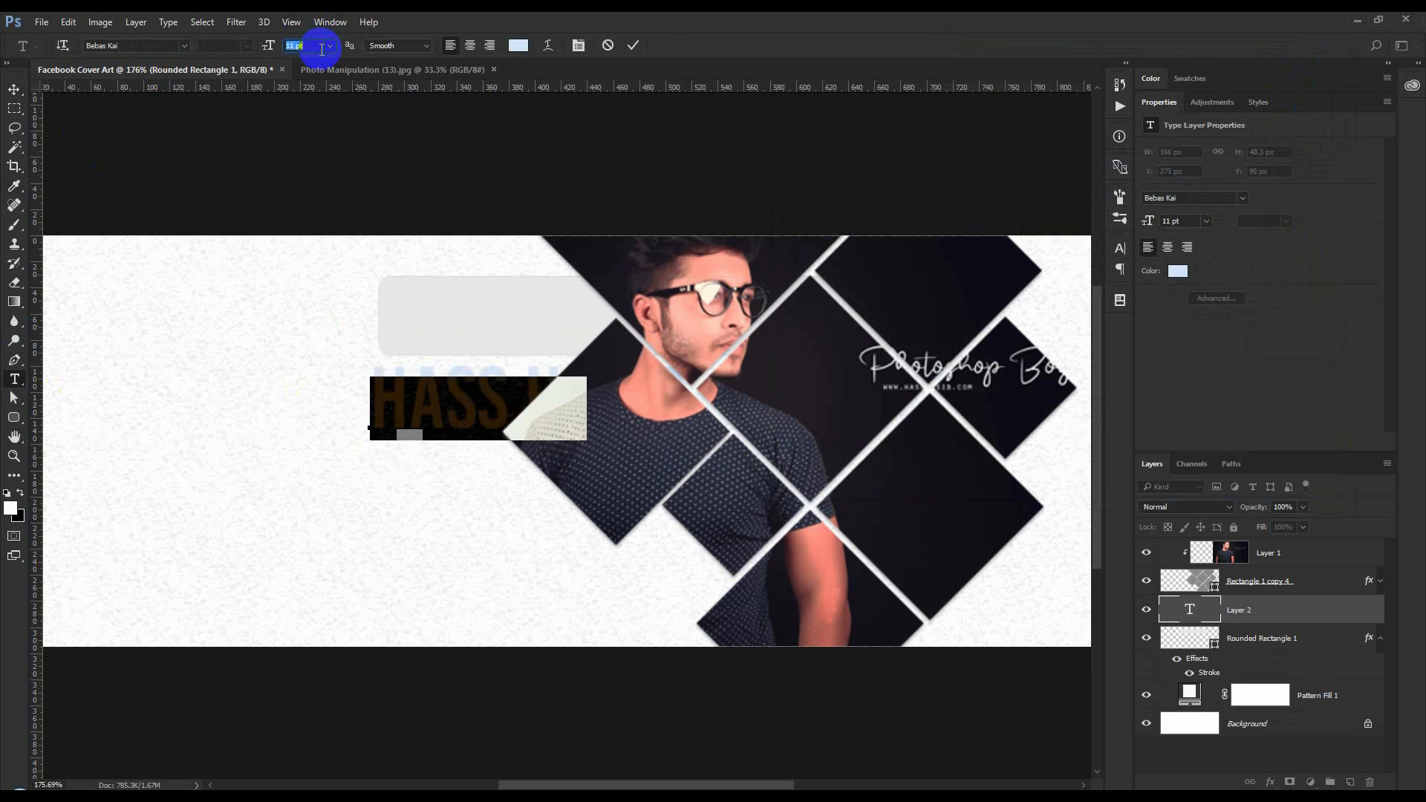
left_click(524, 46)
left_click(850, 275)
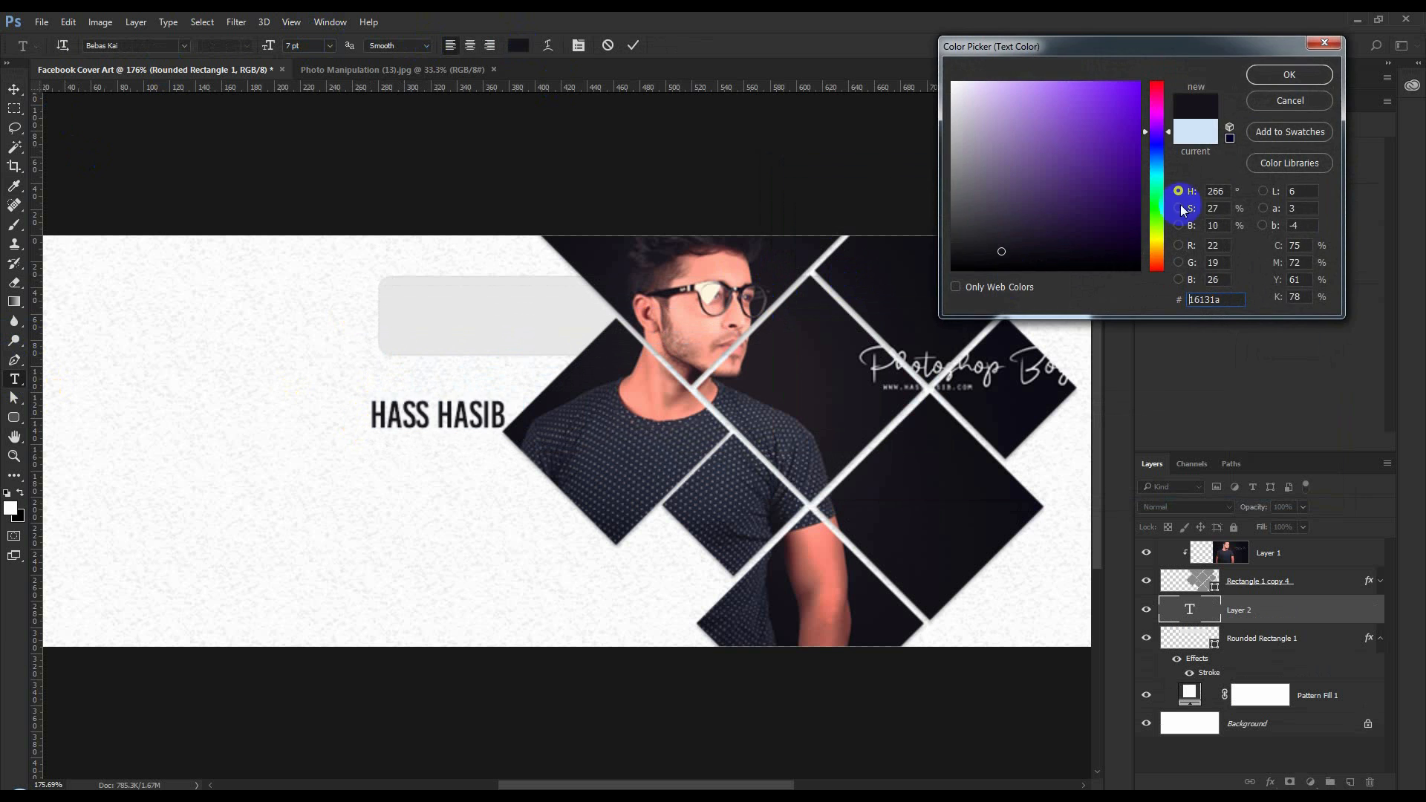
left_click(1284, 75)
left_click(633, 46)
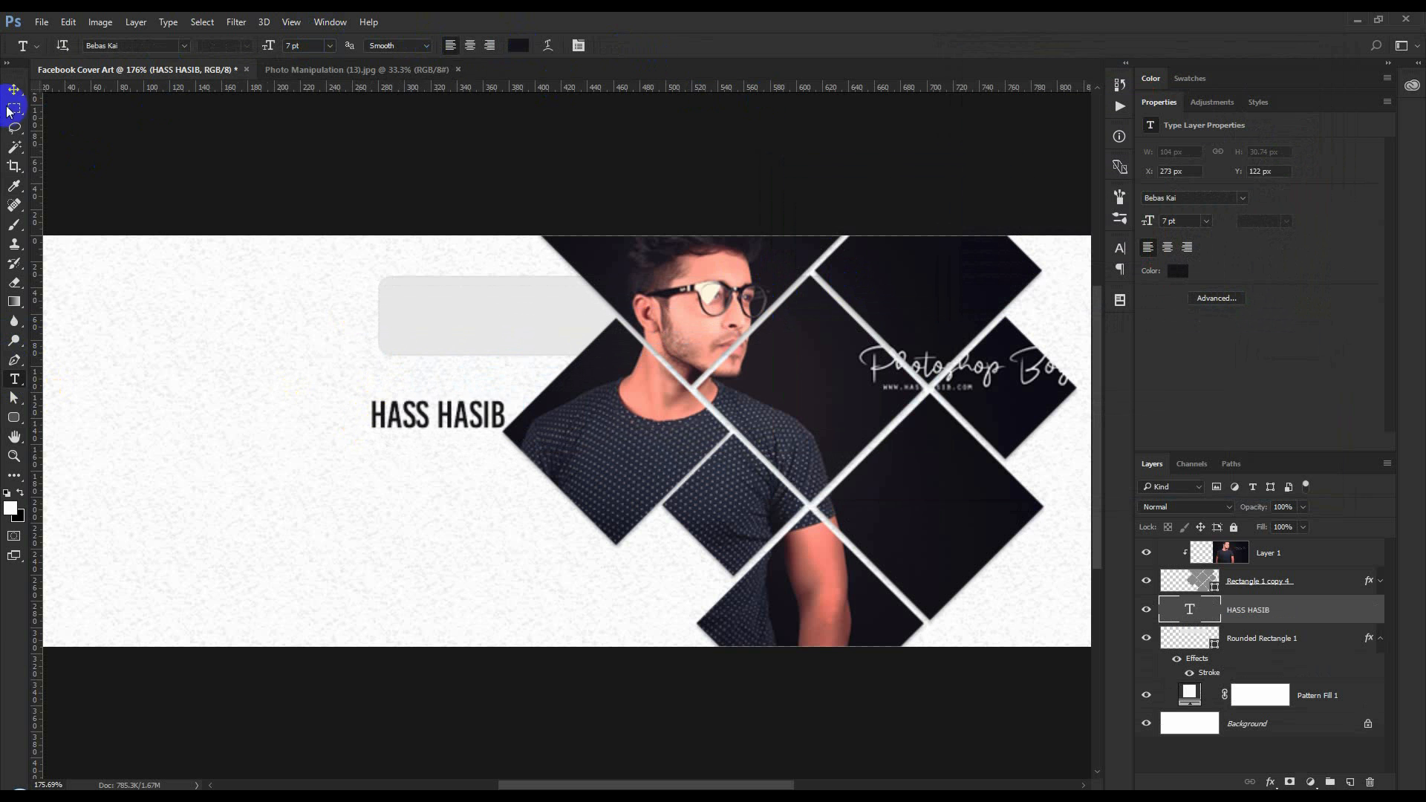
- Move the name text onto the grey rounded rectangle and place a duplicate of it directly underneath
left_click(14, 89)
left_click_drag(460, 388, 511, 341)
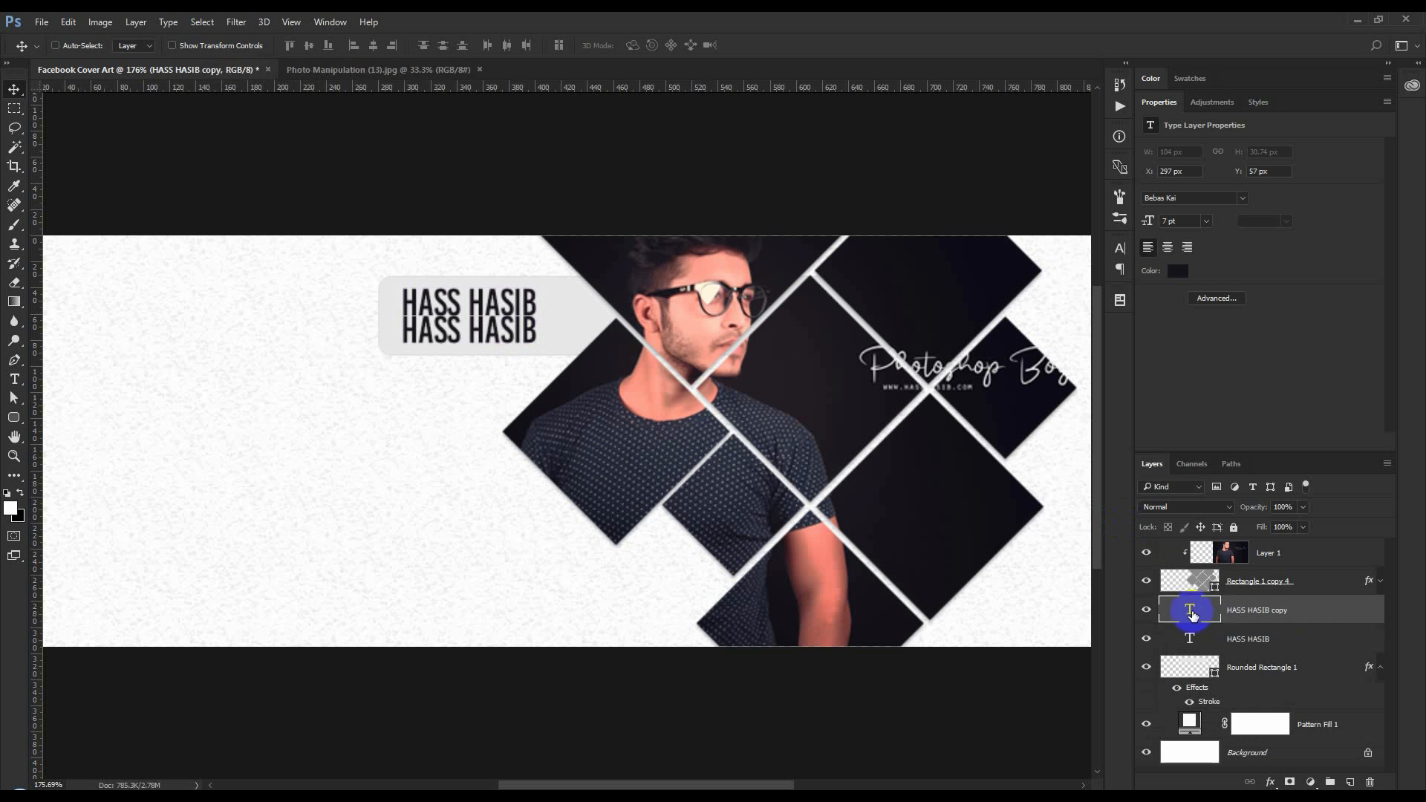
- Replace the duplicate name text on the rounded label with PHOTO EDITOR
double_click(1190, 613)
type("EDITOR")
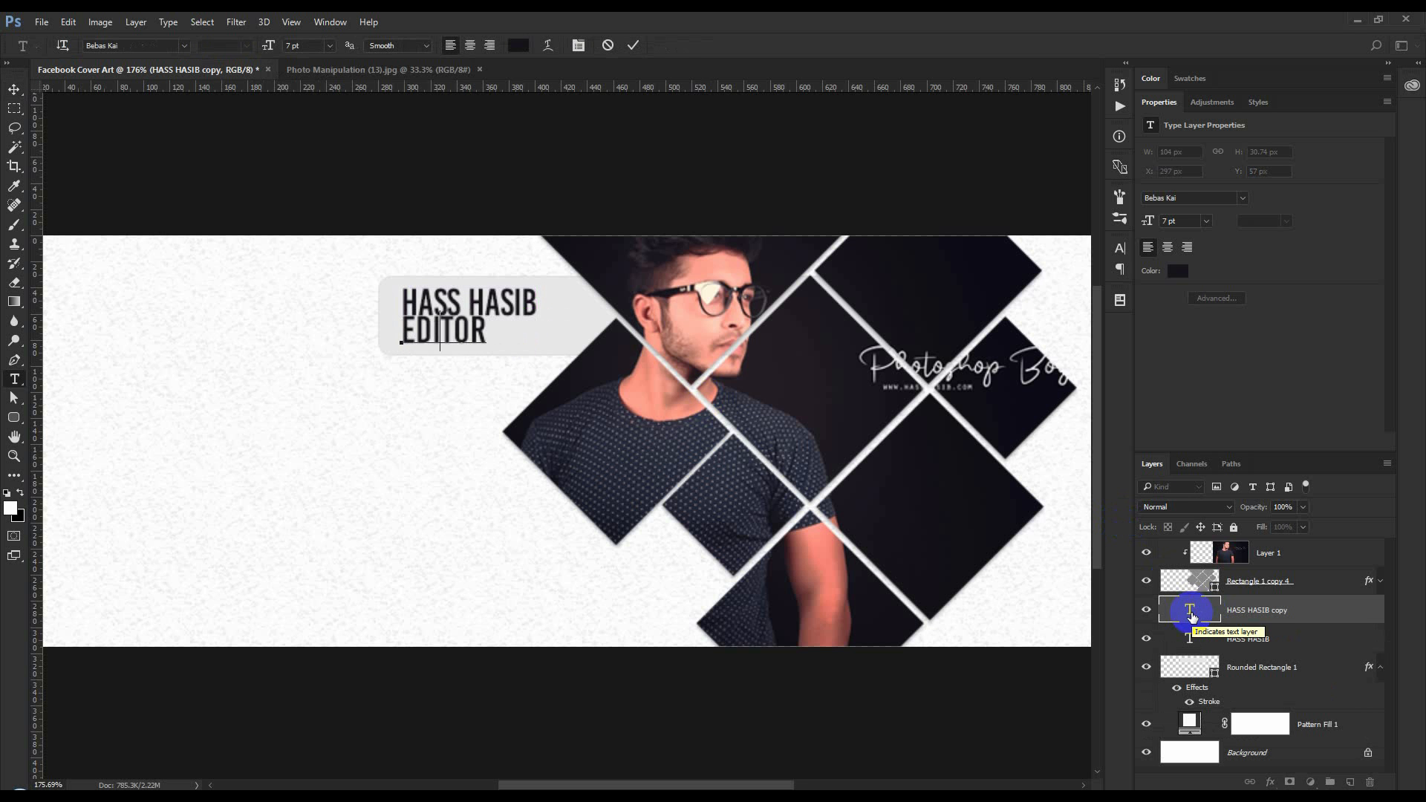
type("PHOTO")
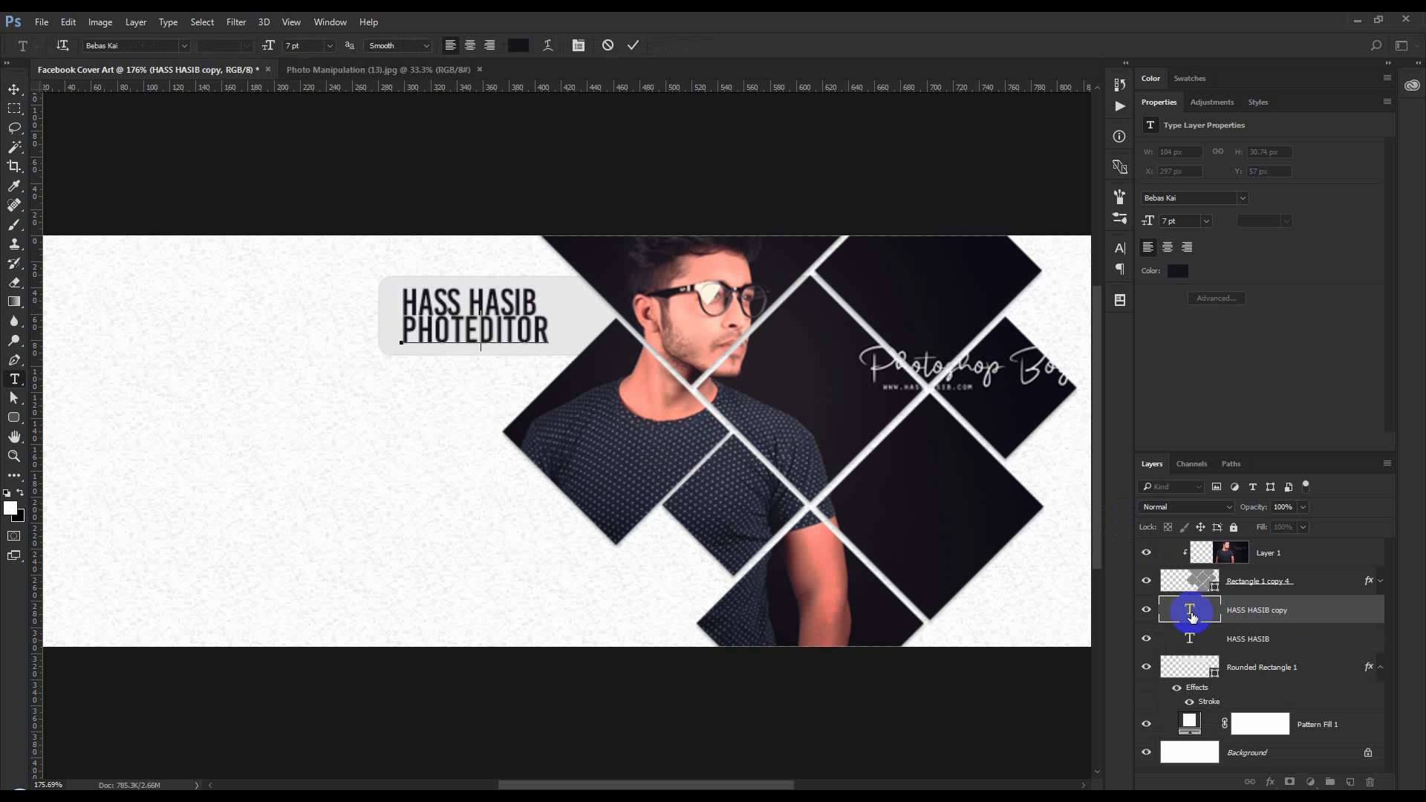
- Set the PHOTO EDITOR text to 3 pt and move it up close beneath the name
key("ctrl+a")
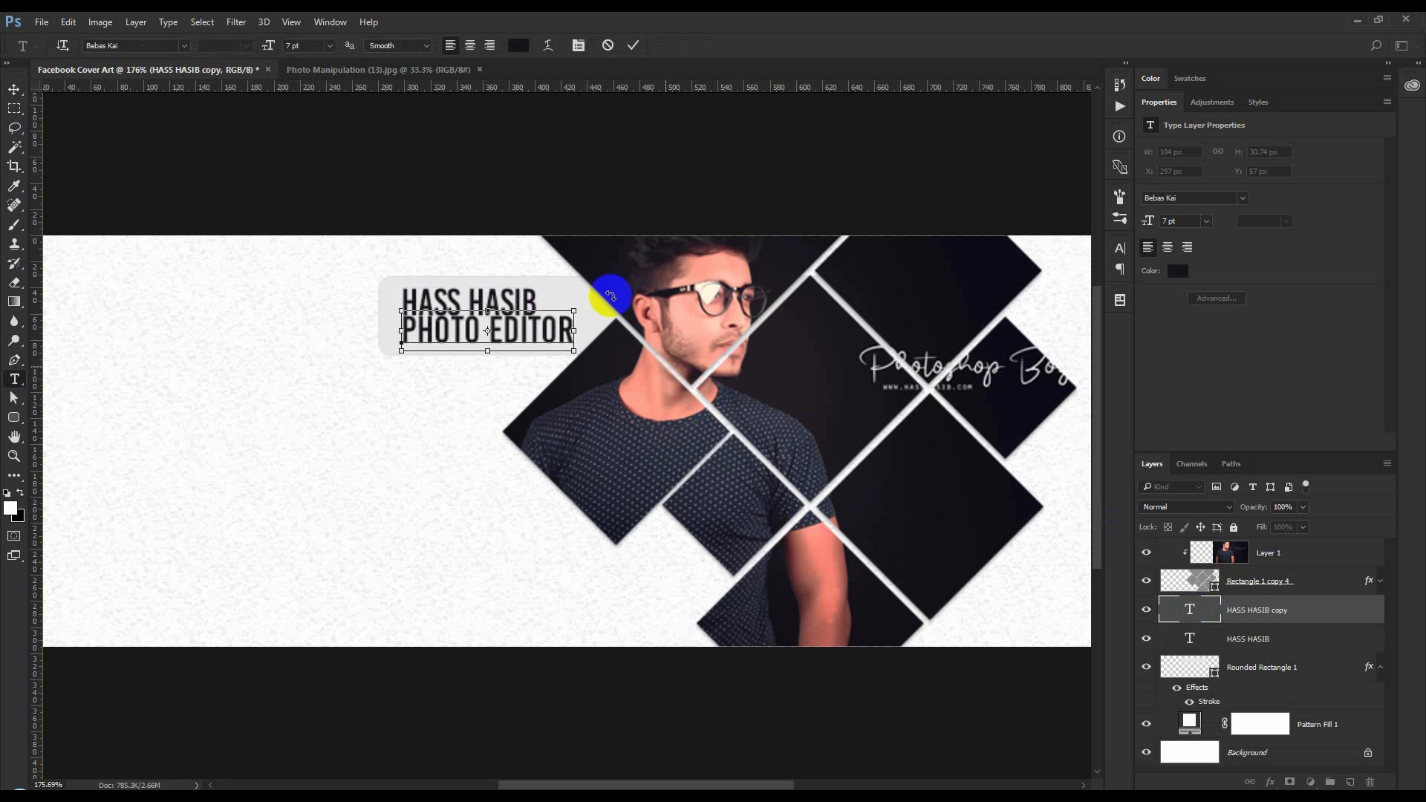
left_click(306, 48)
scroll(305, 49, "down", 4)
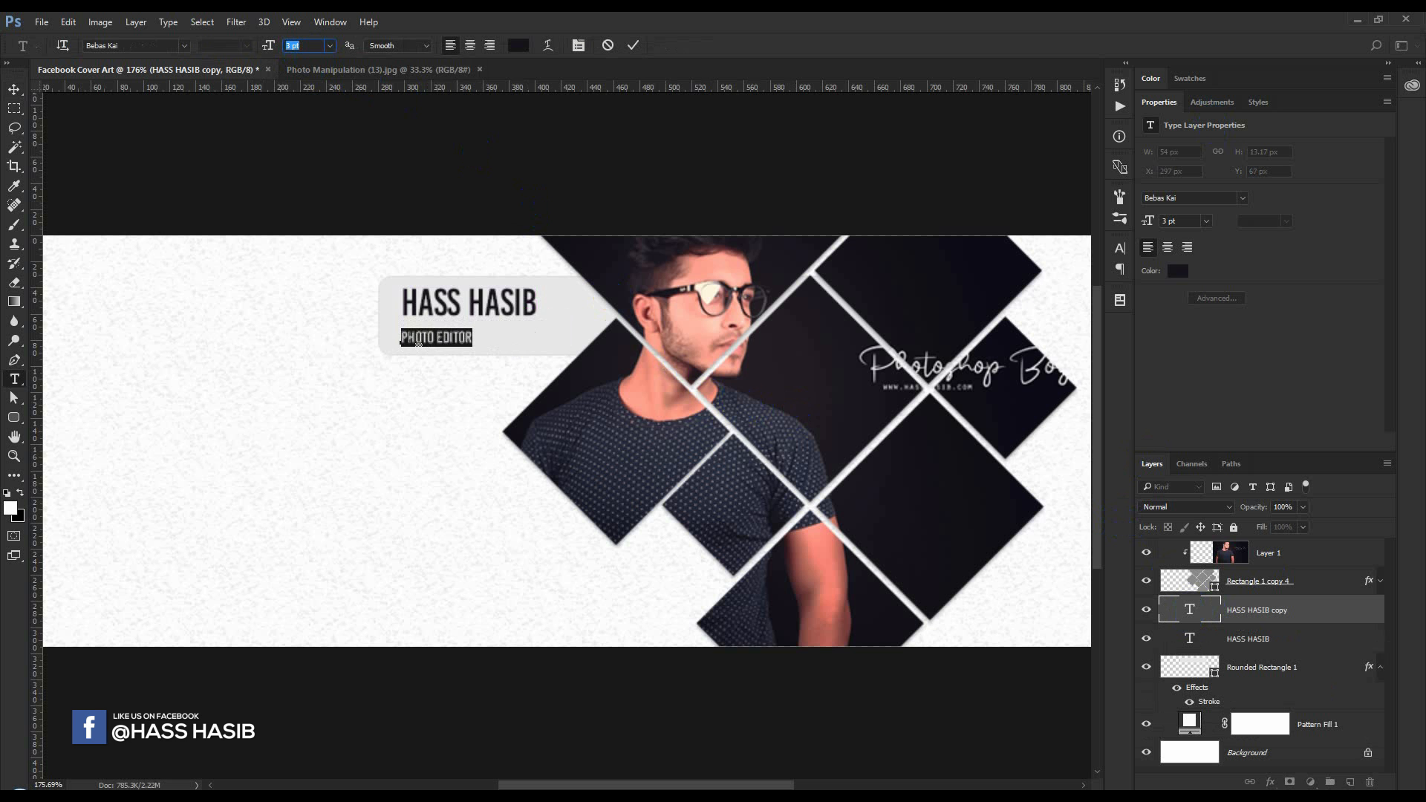
left_click(633, 45)
key("v")
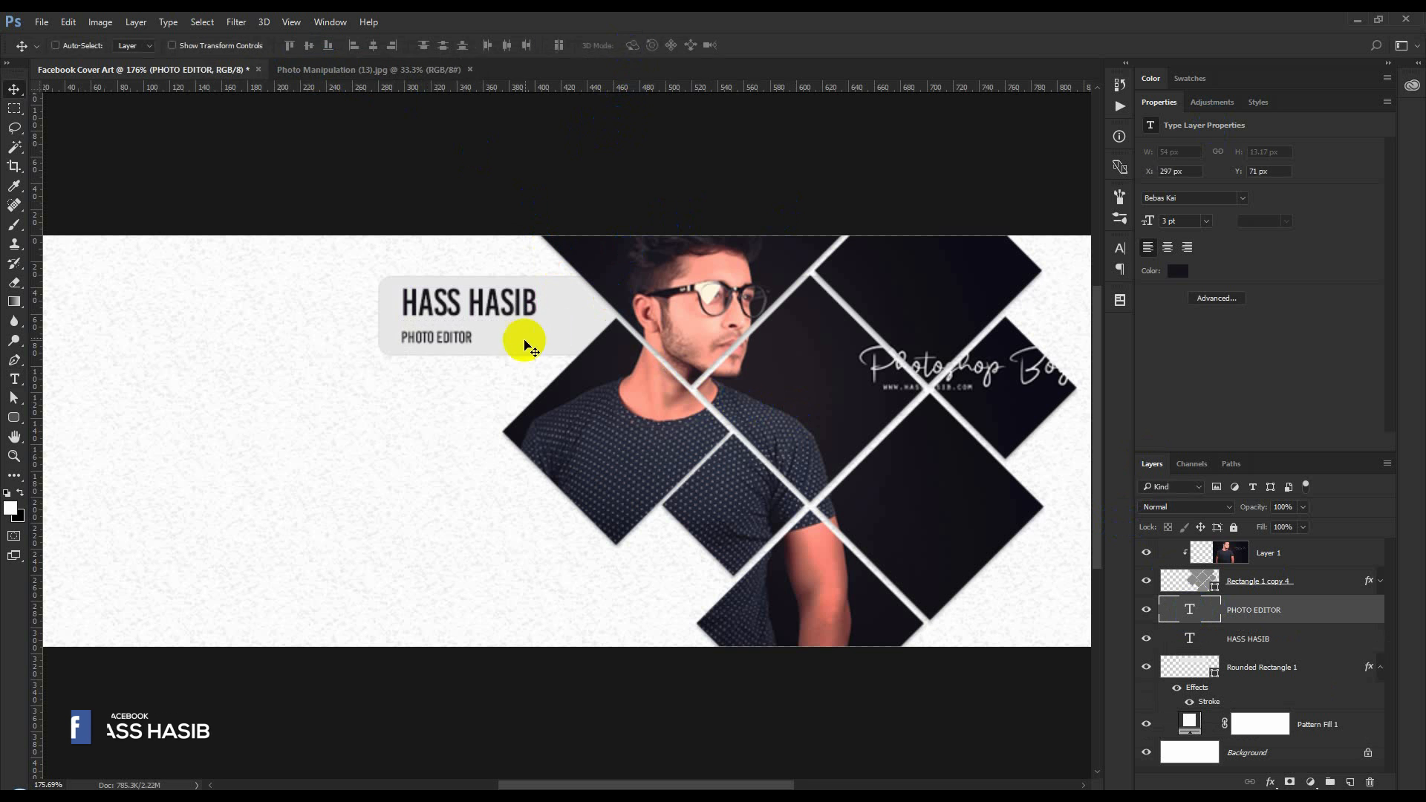
left_click_drag(519, 337, 524, 335)
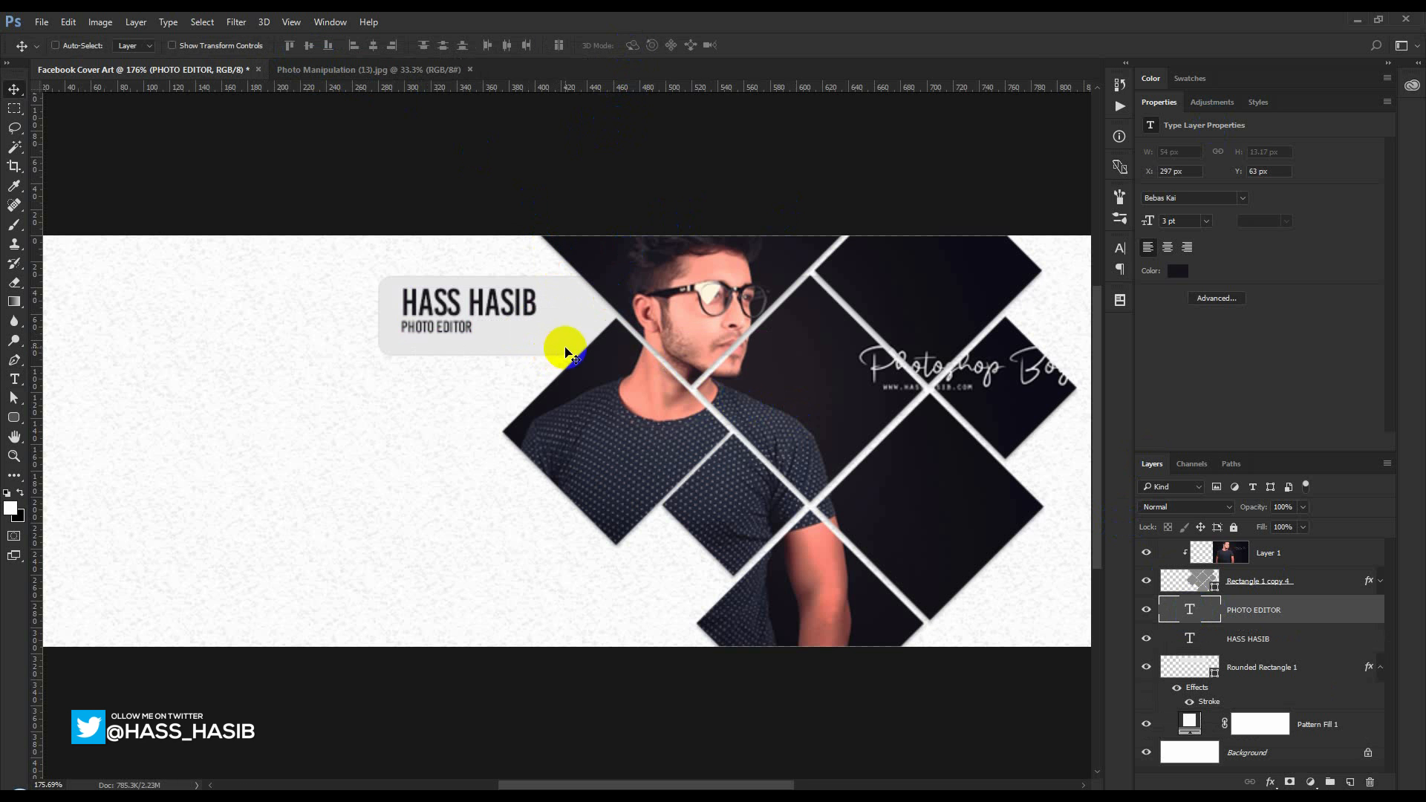
- Move the name and PHOTO EDITOR layers above the photo layer and shift both texts down about 5 px on the label
left_click(1249, 640, "shift")
left_click_drag(1250, 640, 1235, 549)
left_click_drag(679, 348, 681, 353)
- Recolor the name text to the mid grey 5e5e5e
scroll(602, 408, "down", 5)
left_click(1277, 582)
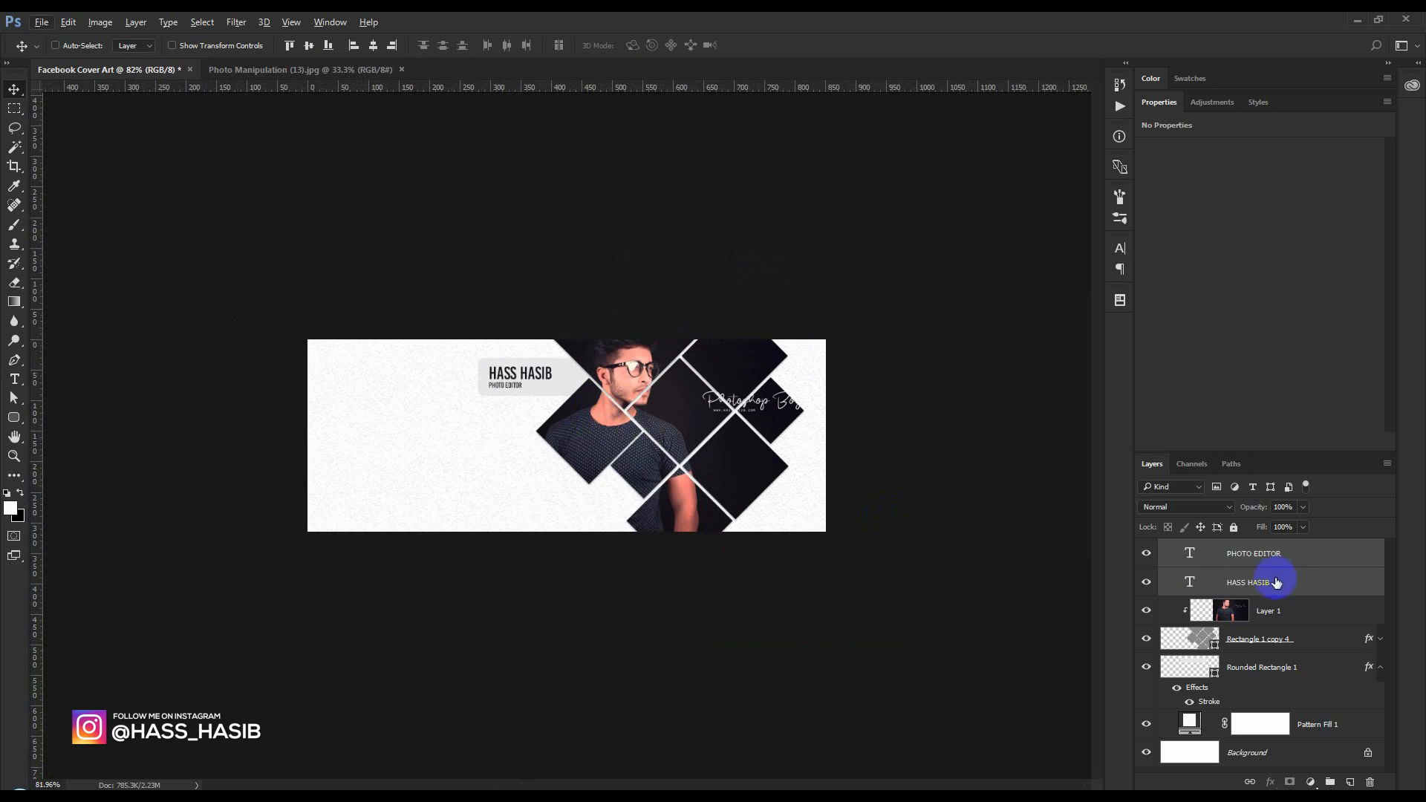
double_click(1174, 582)
scroll(1174, 582, "up", 2)
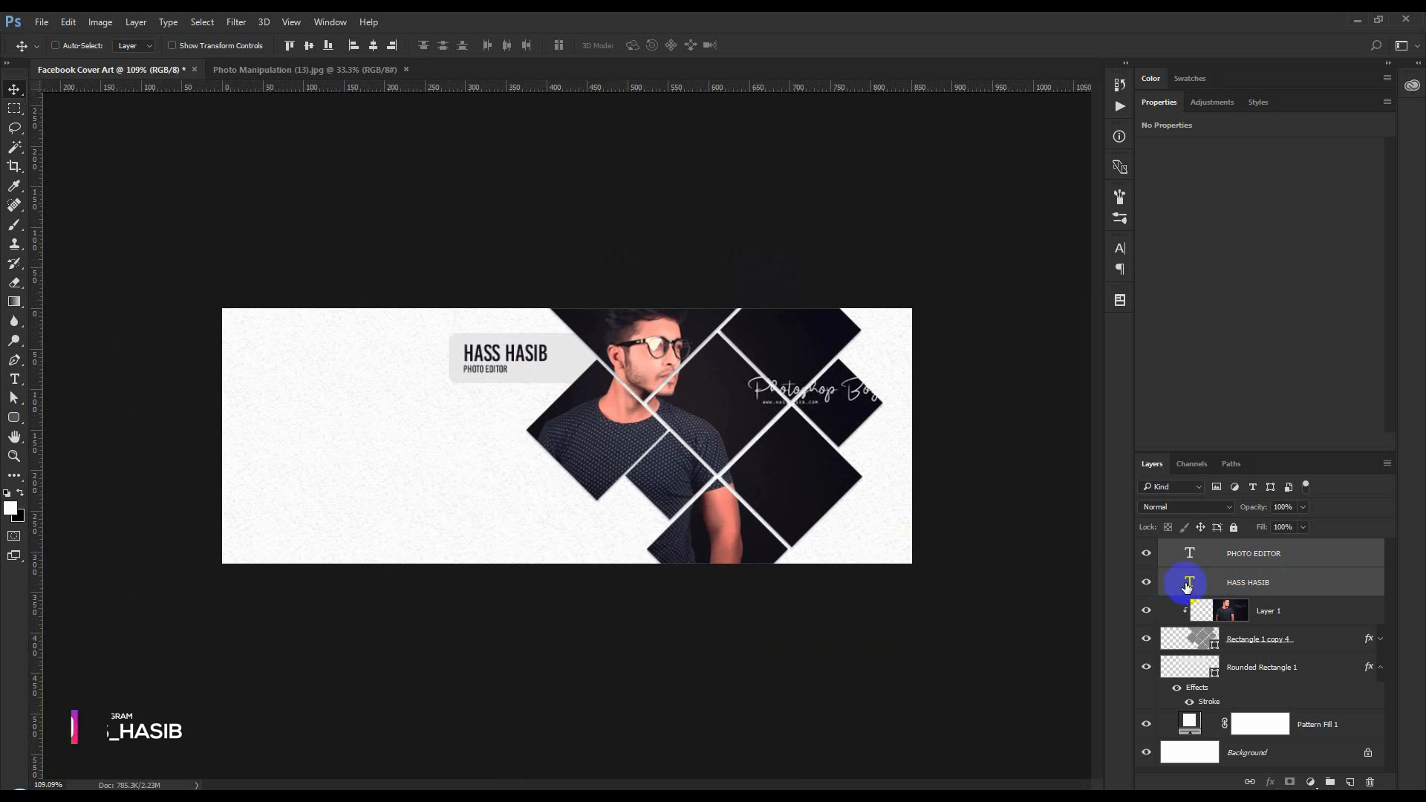
left_click(518, 45)
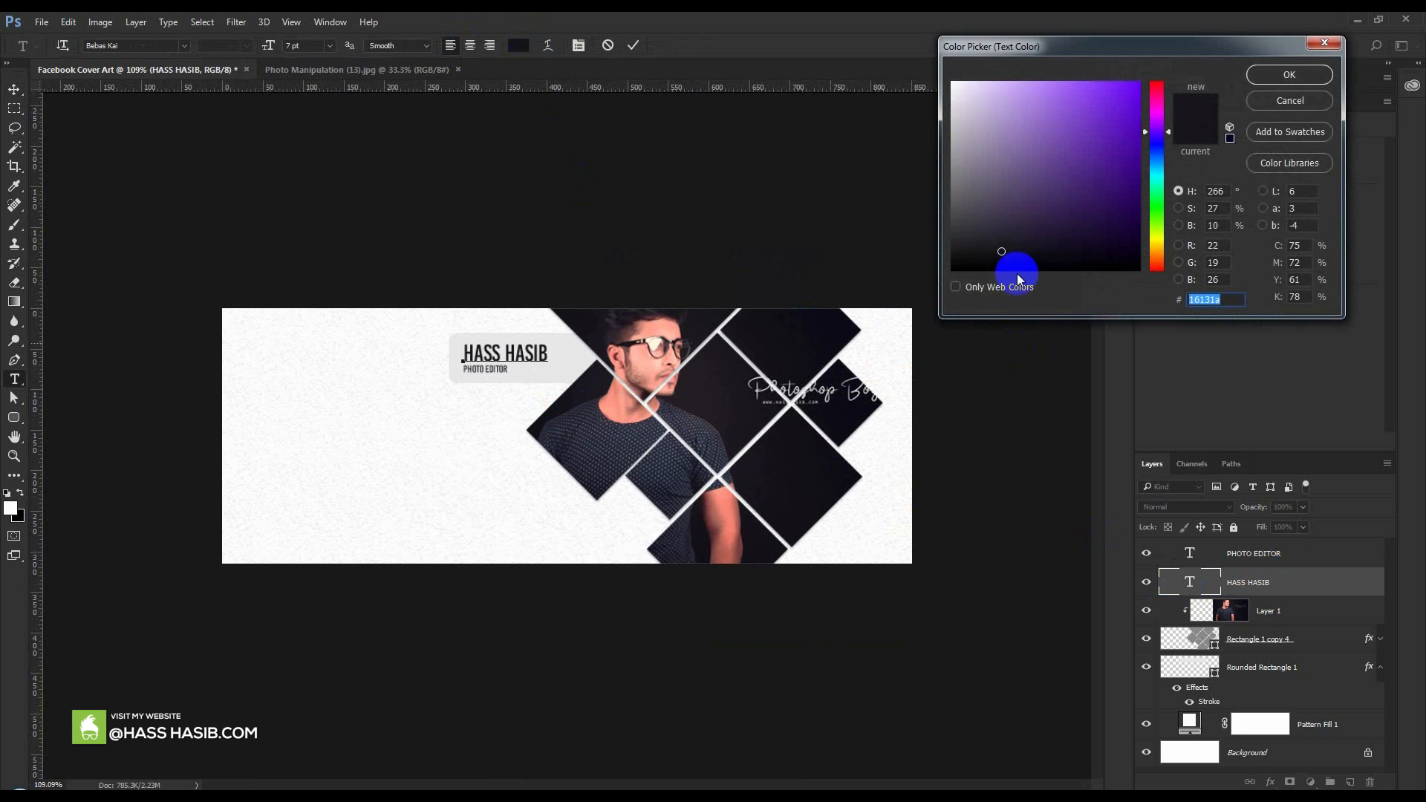
left_click_drag(970, 233, 930, 197)
left_click(1289, 74)
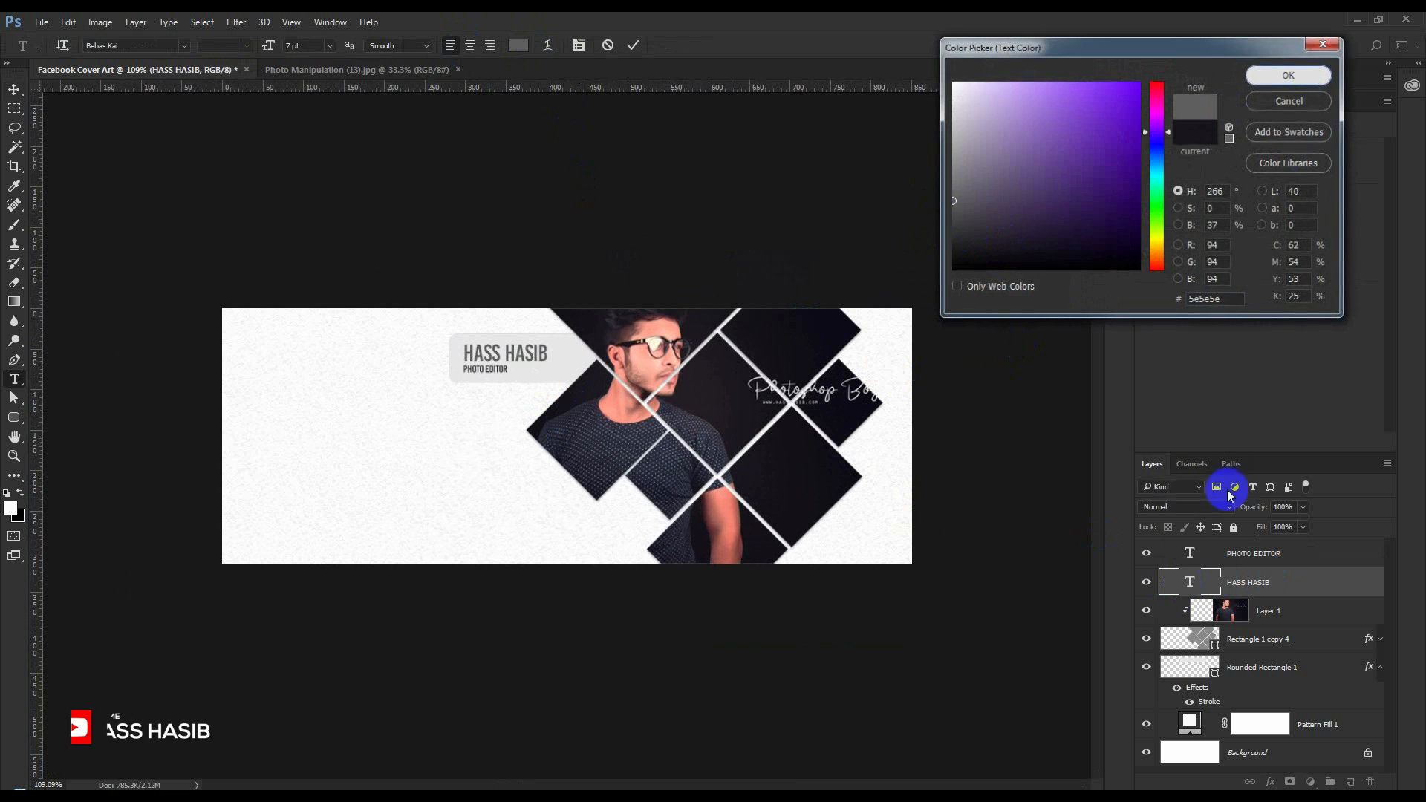
- Color the PHOTO EDITOR text 5e5e5e by sampling the grey of the name text
double_click(1199, 559)
left_click(520, 45)
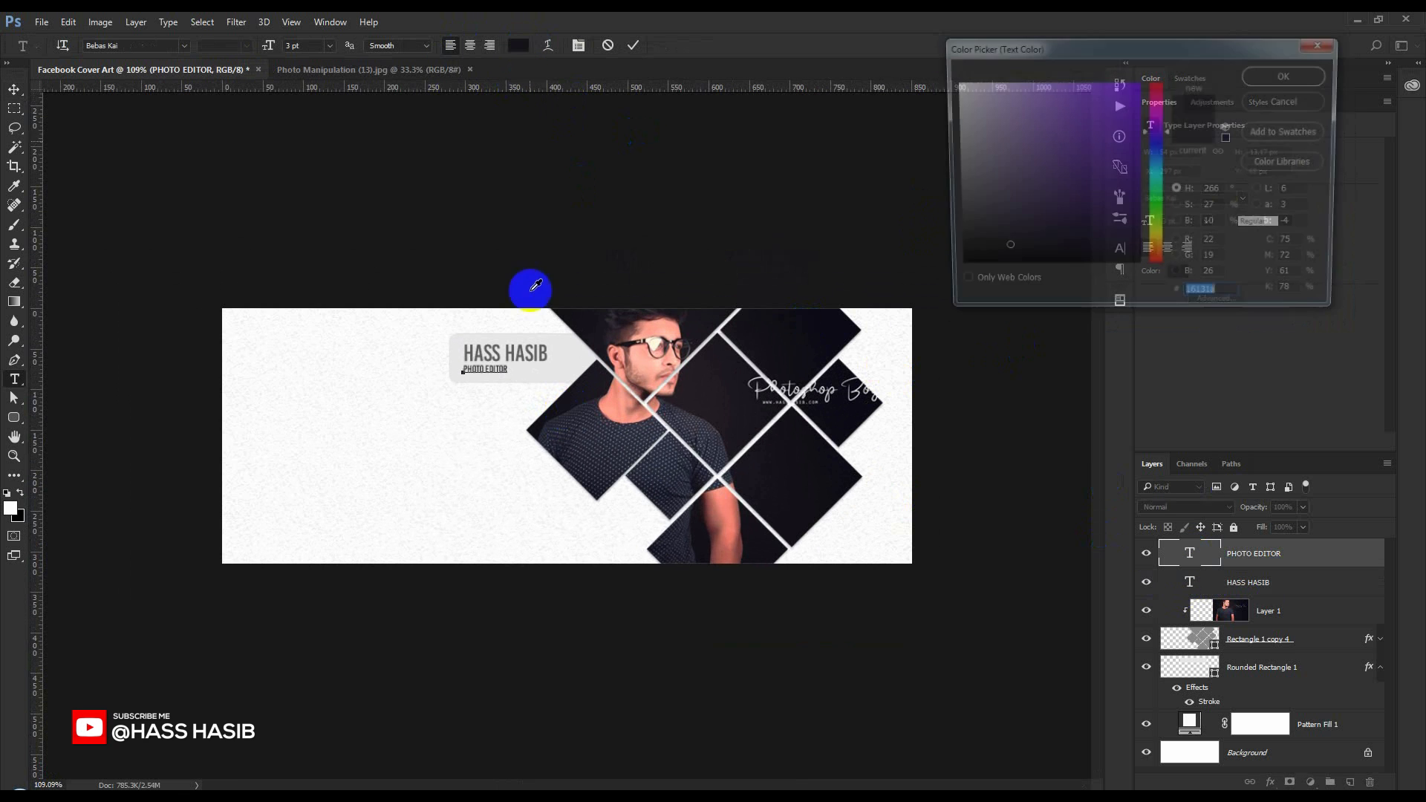
left_click(525, 340)
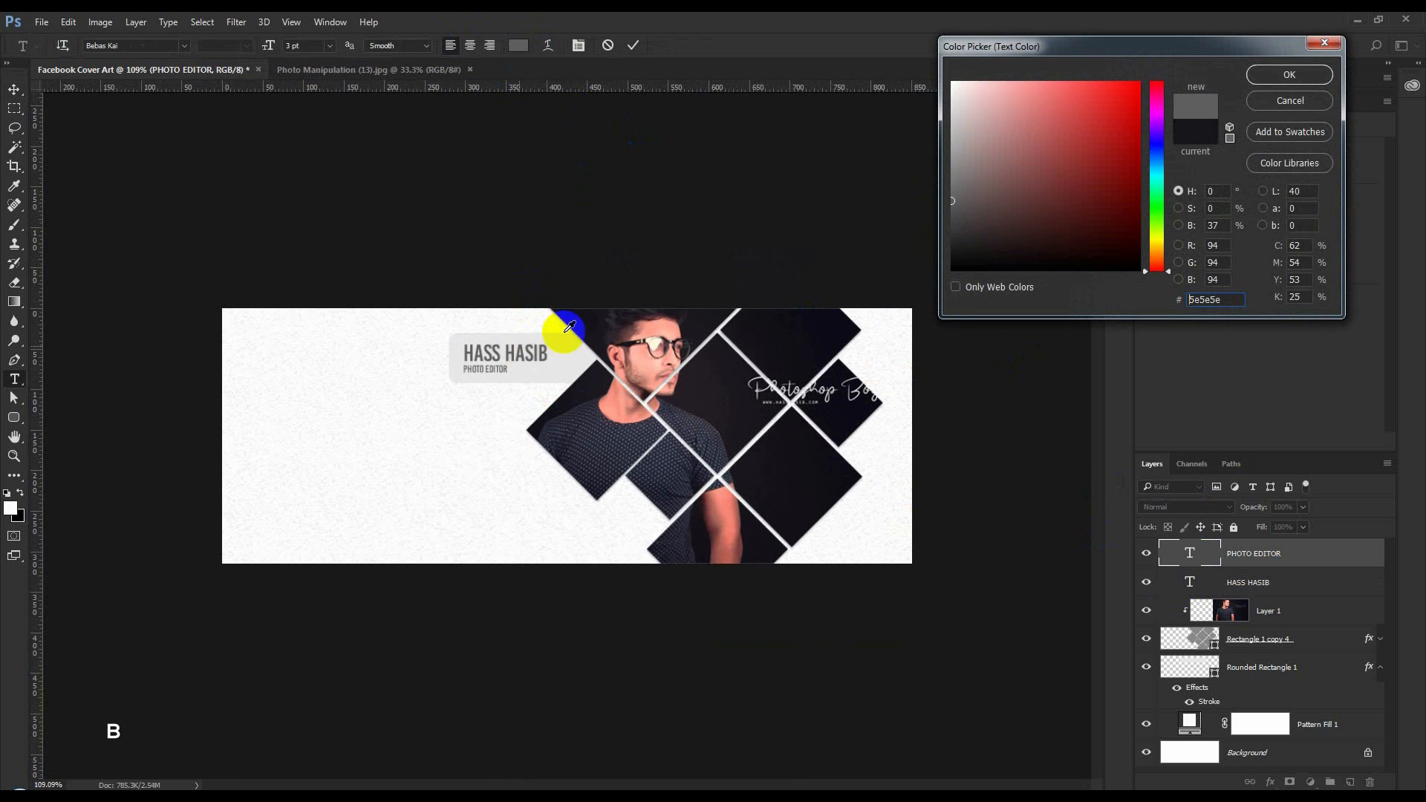
left_click(1289, 75)
left_click(632, 46)
key("v")
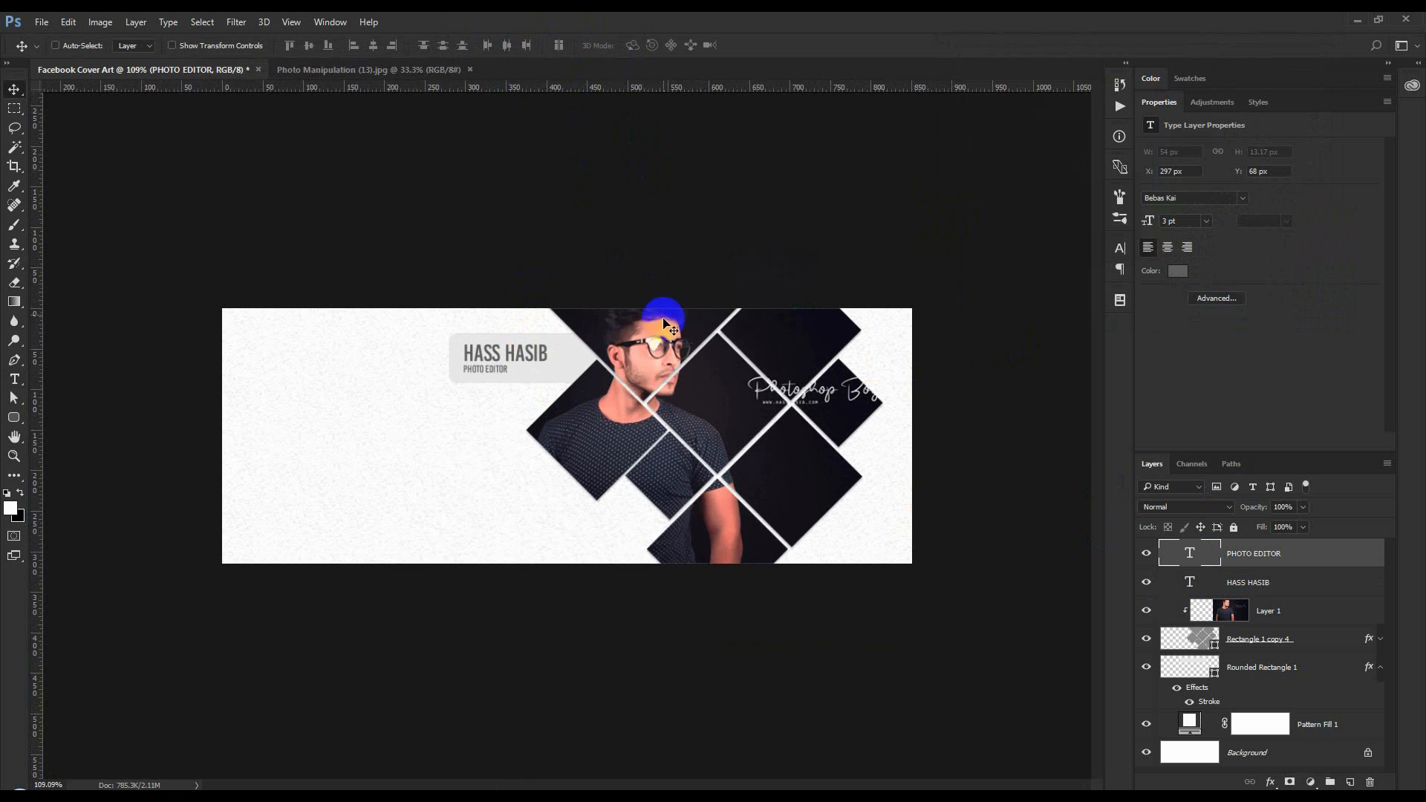
scroll(664, 320, "up", 2)
scroll(664, 321, "up", 1)
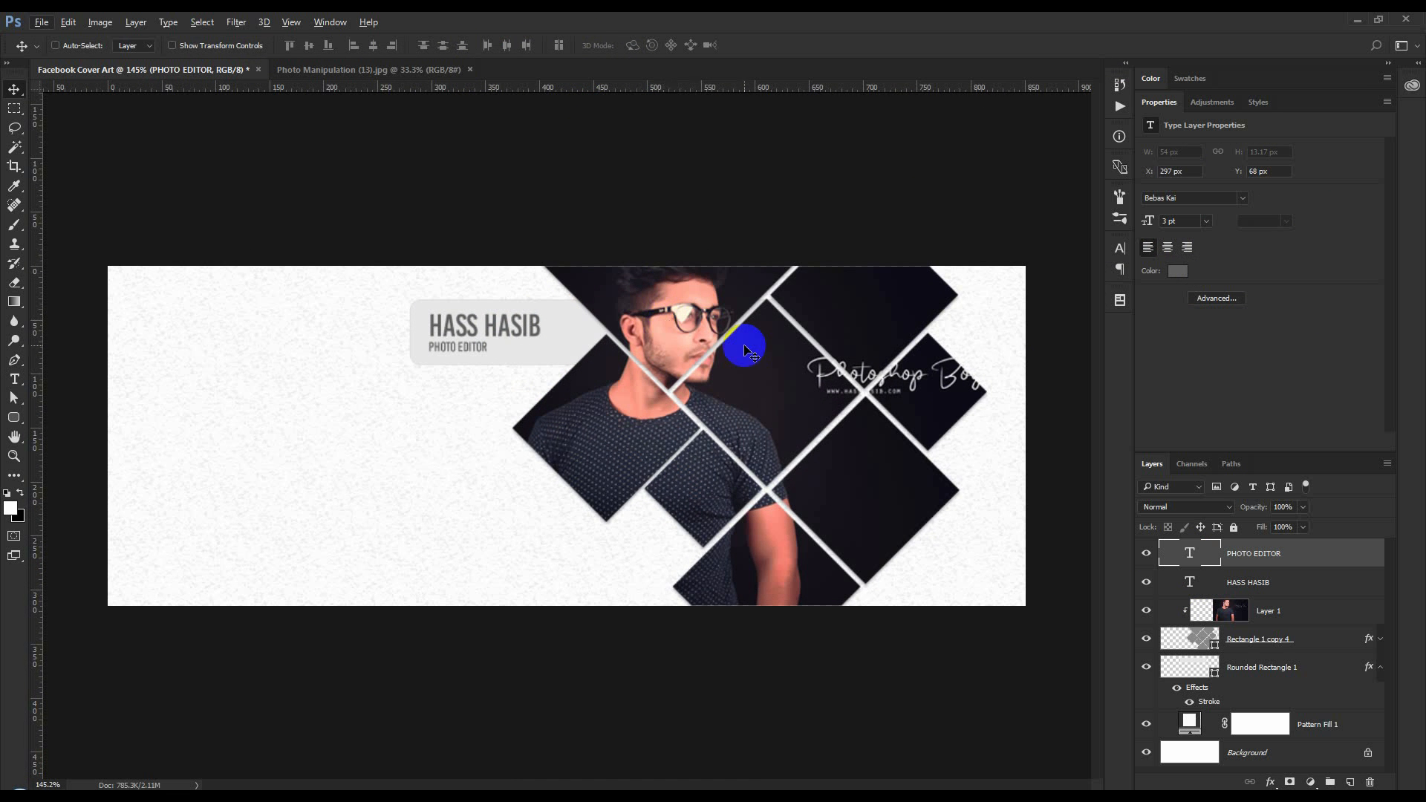
scroll(743, 344, "down", 2)
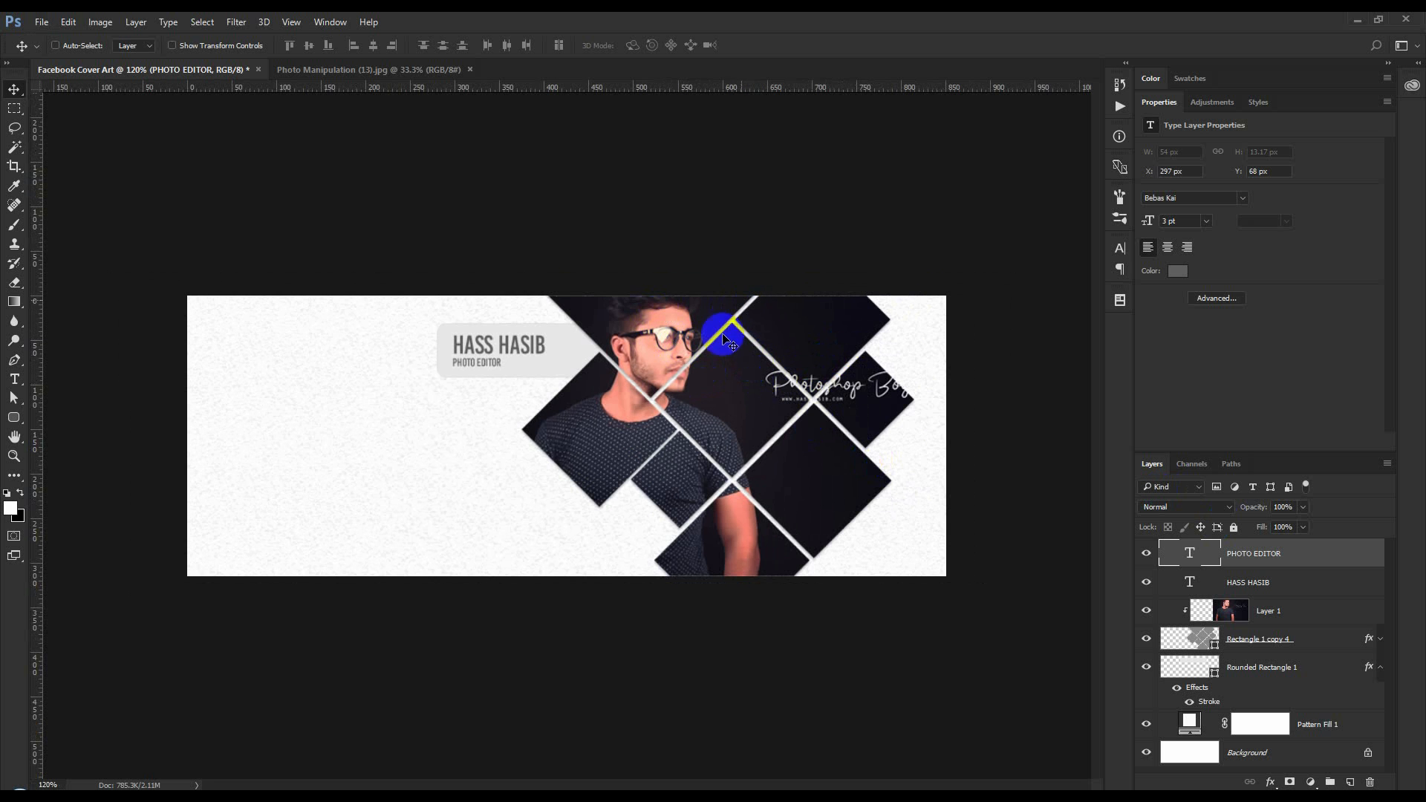
left_click(651, 367)
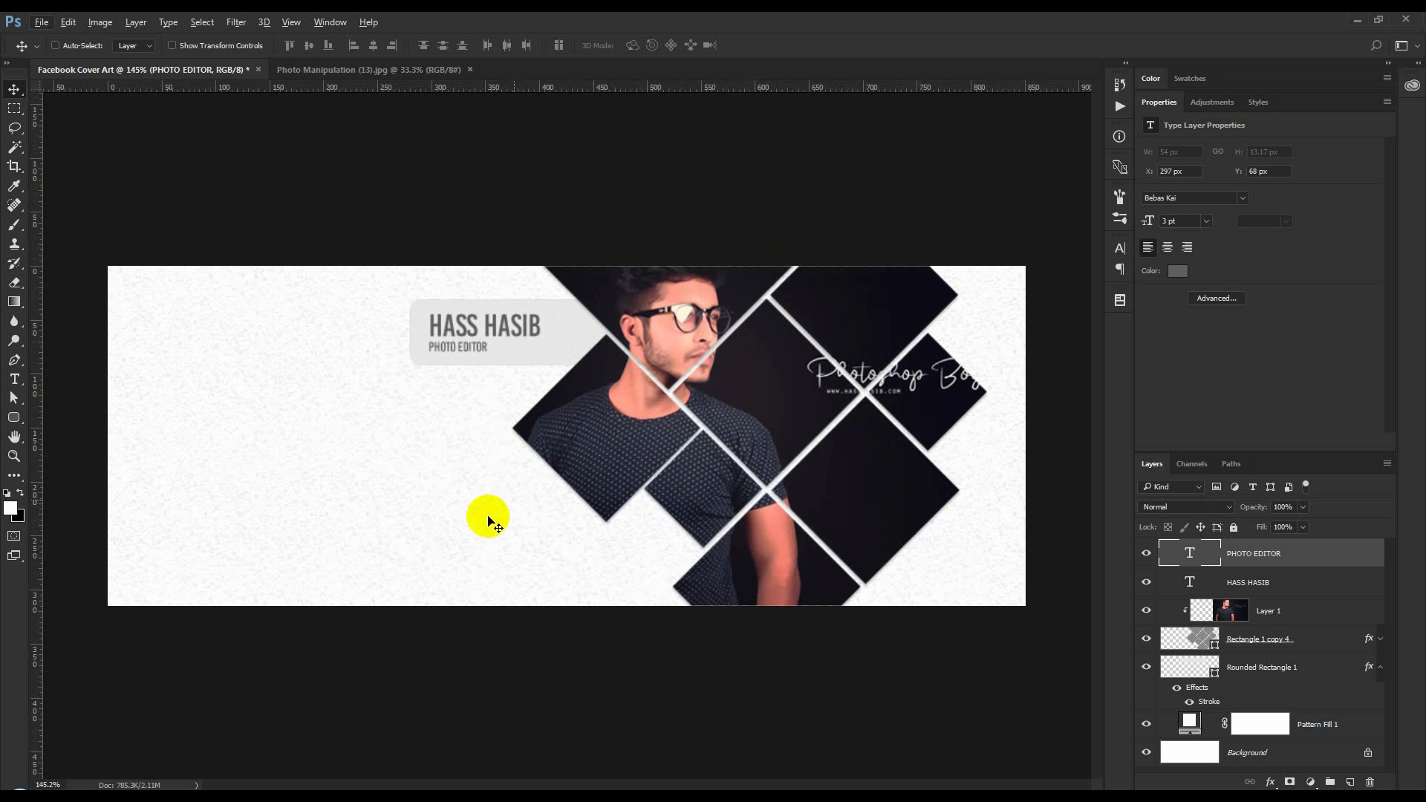
- Duplicate the PHOTO EDITOR text near the cover's lower edge and replace the copy's wording with the YouTube channel address
left_click(1236, 567)
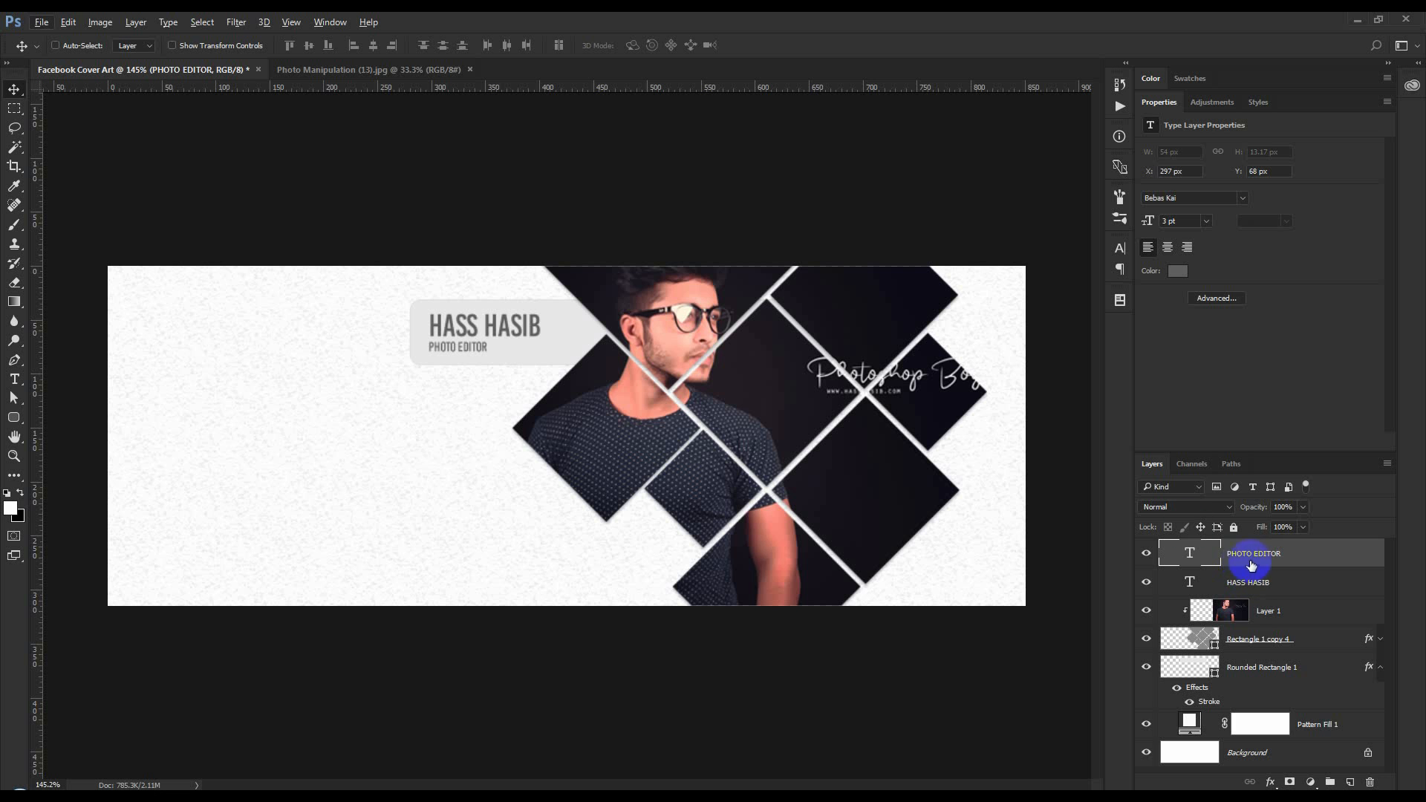
left_click_drag(661, 393, 689, 586)
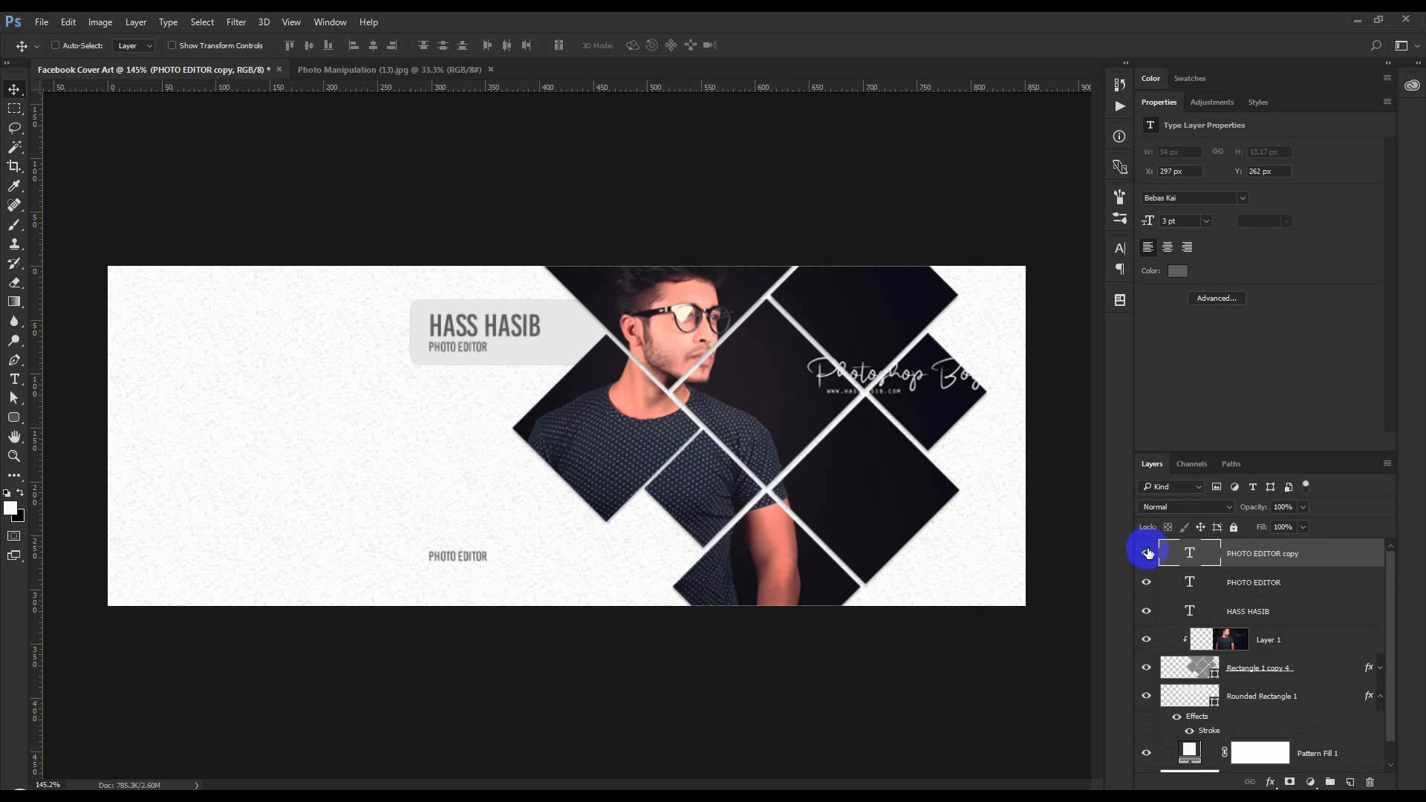
left_click(1188, 550)
double_click(1189, 552)
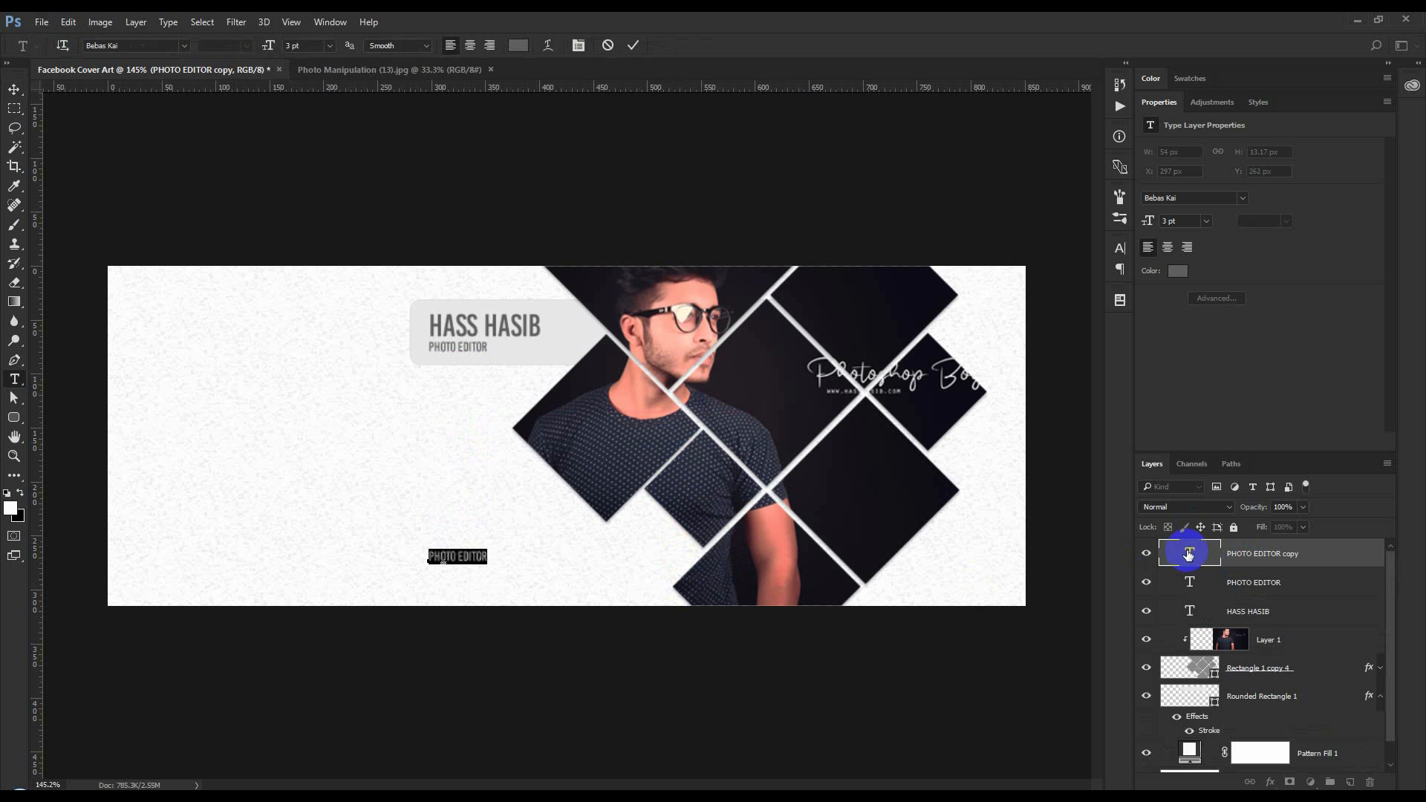
key("BackSpace")
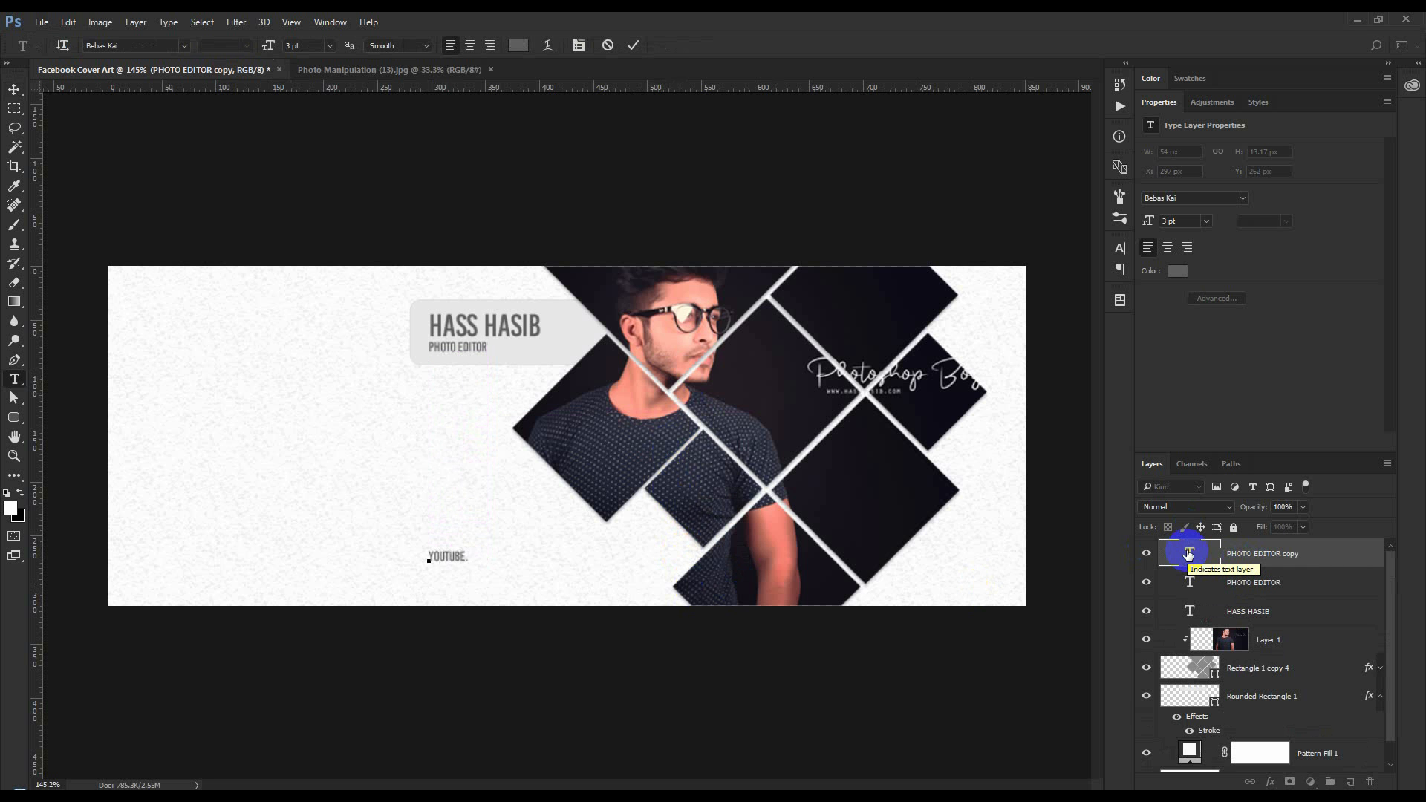
type("YOUTUBE.COM/HASS HAS")
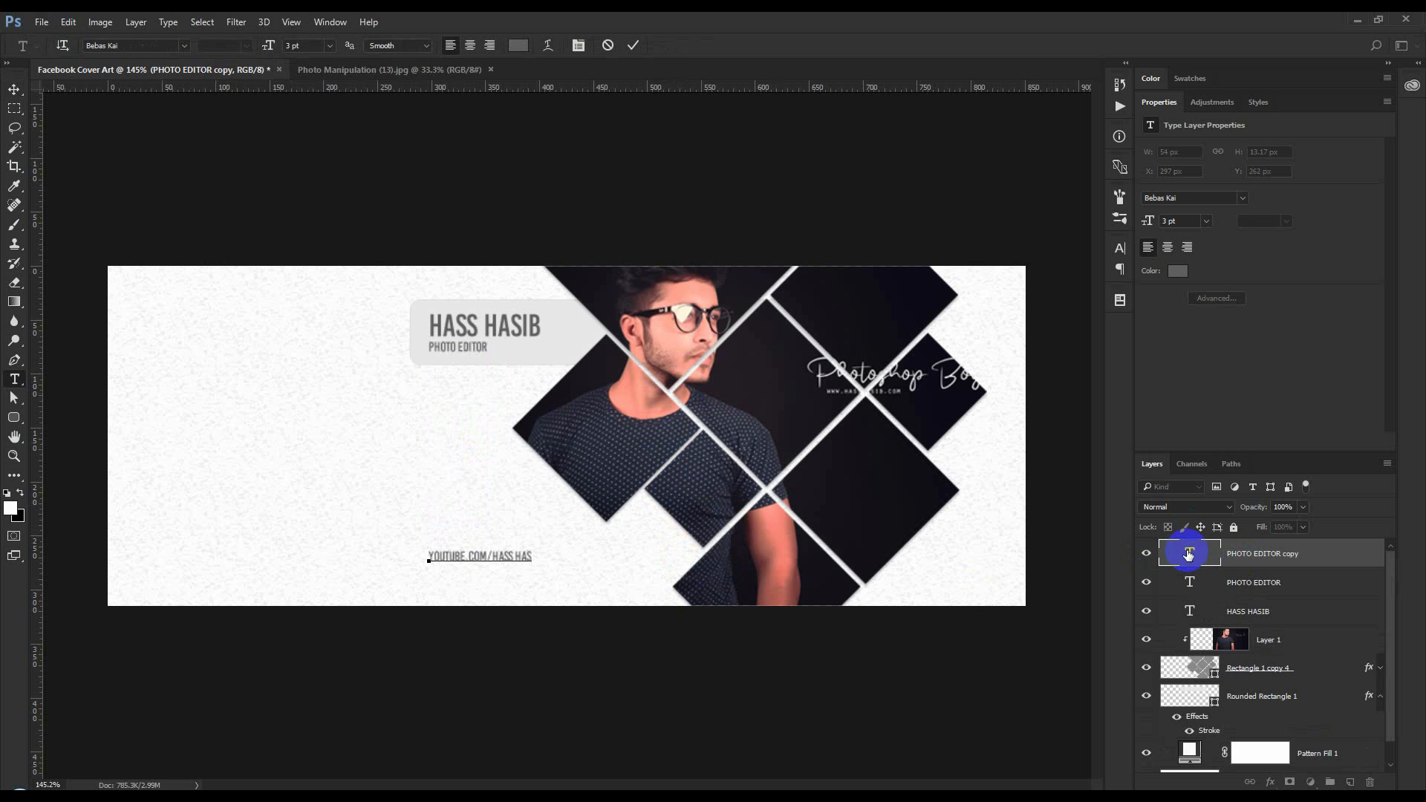
left_click(633, 47)
- Move the YouTube address closer to the cover's lower edge and place a duplicate of it to its right
key("v")
left_click_drag(618, 324, 615, 345)
left_click_drag(589, 519, 705, 520)
- Replace YOUTUBE with FB in the duplicated address text, keeping the rest of the address
double_click(1204, 556)
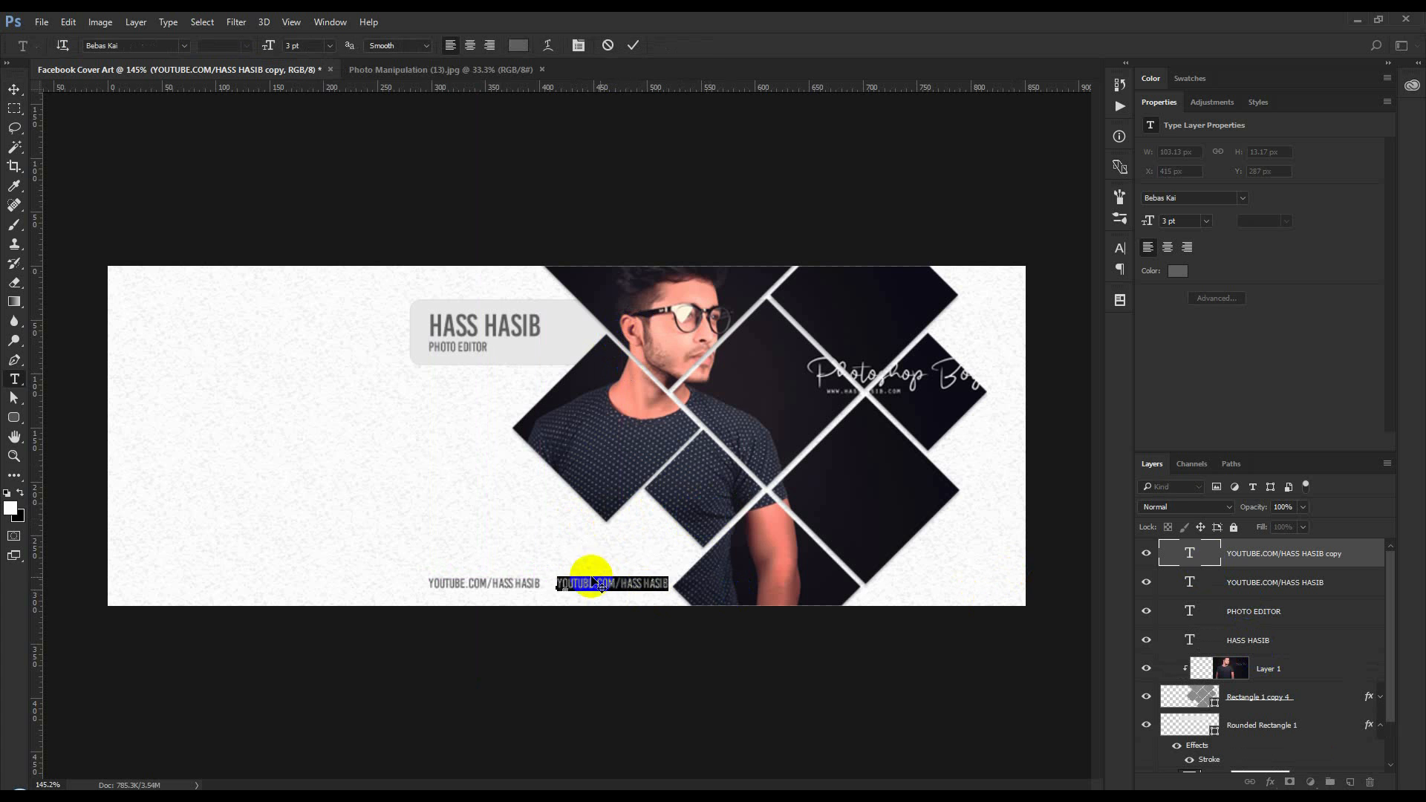
left_click_drag(594, 582, 496, 581)
type("FA")
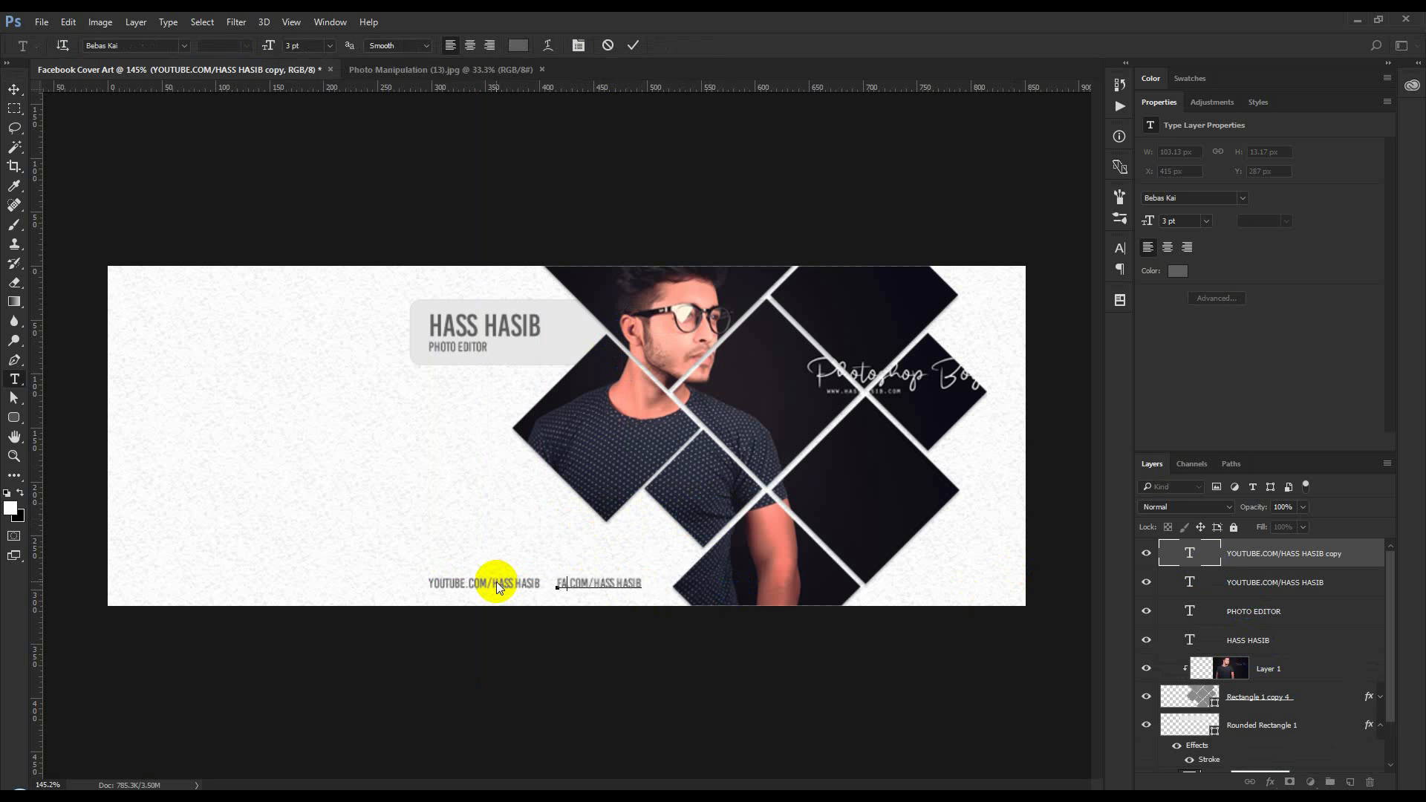
type("CEBOOK")
left_click_drag(594, 585, 453, 603)
type("FB")
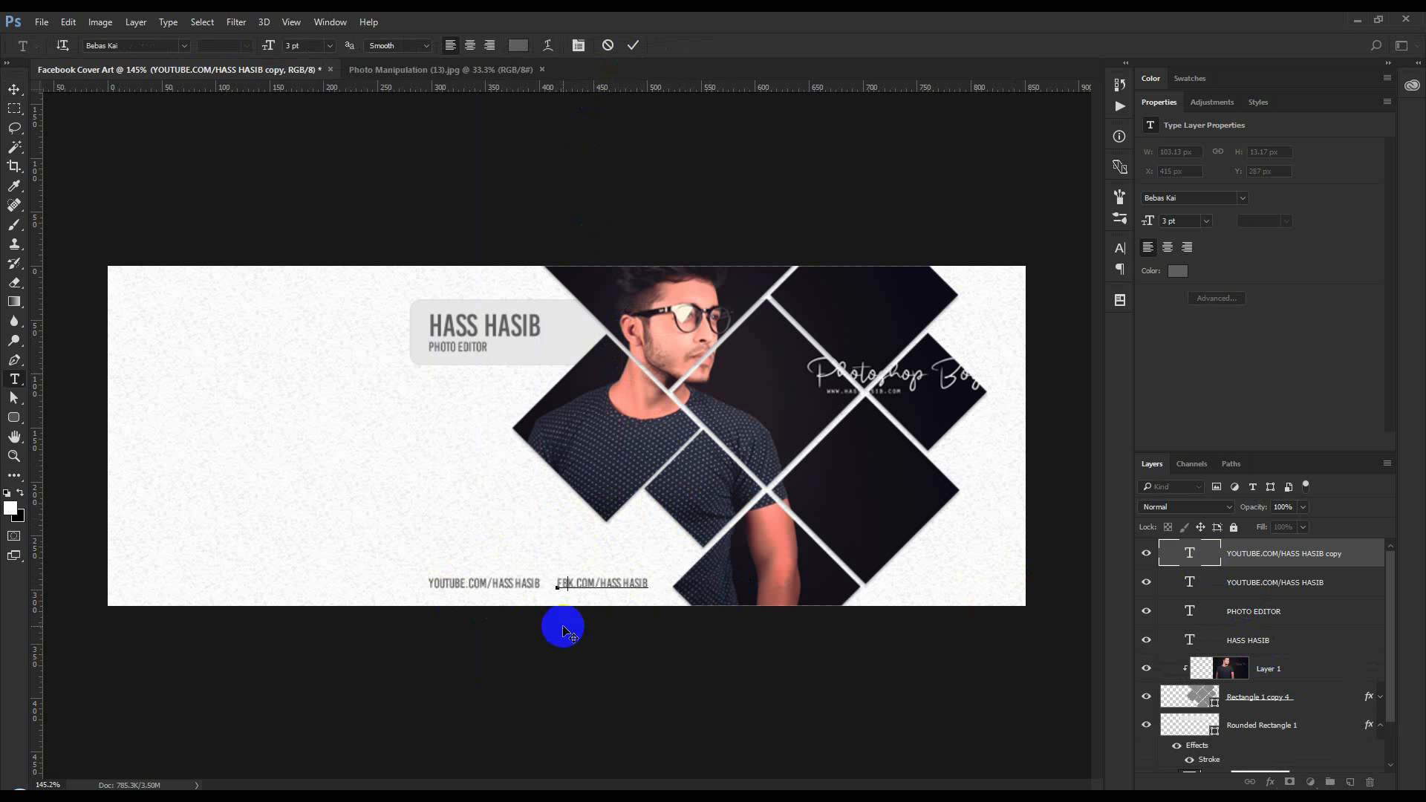
key("Delete")
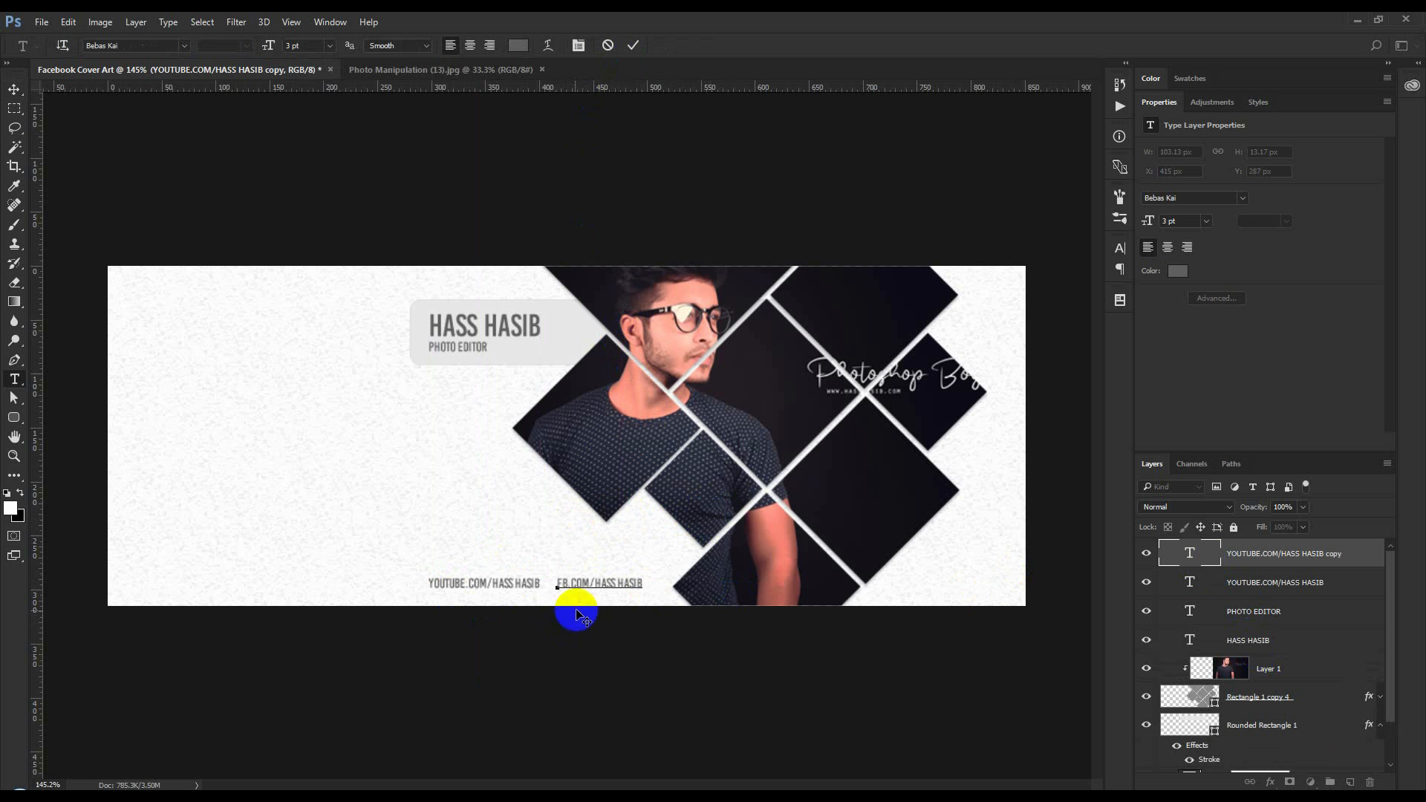
left_click(636, 48)
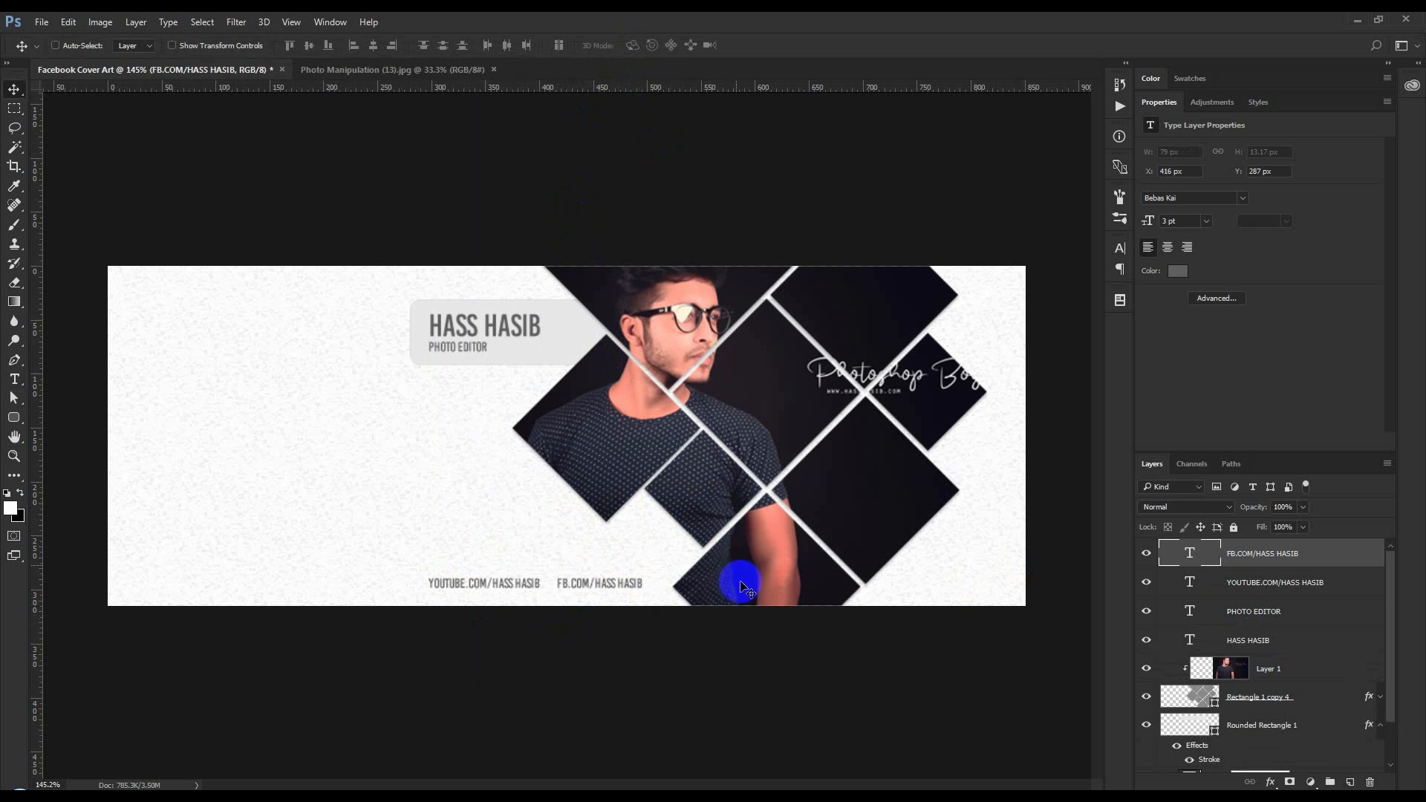
key("v")
- Align both address texts with the rounded label's left edge and set their opacity to 50%
left_click(1271, 586, "shift")
mouse_move(799, 593)
left_mouse_down()
mouse_move(728, 596)
mouse_move(784, 591)
left_mouse_up()
key("5")
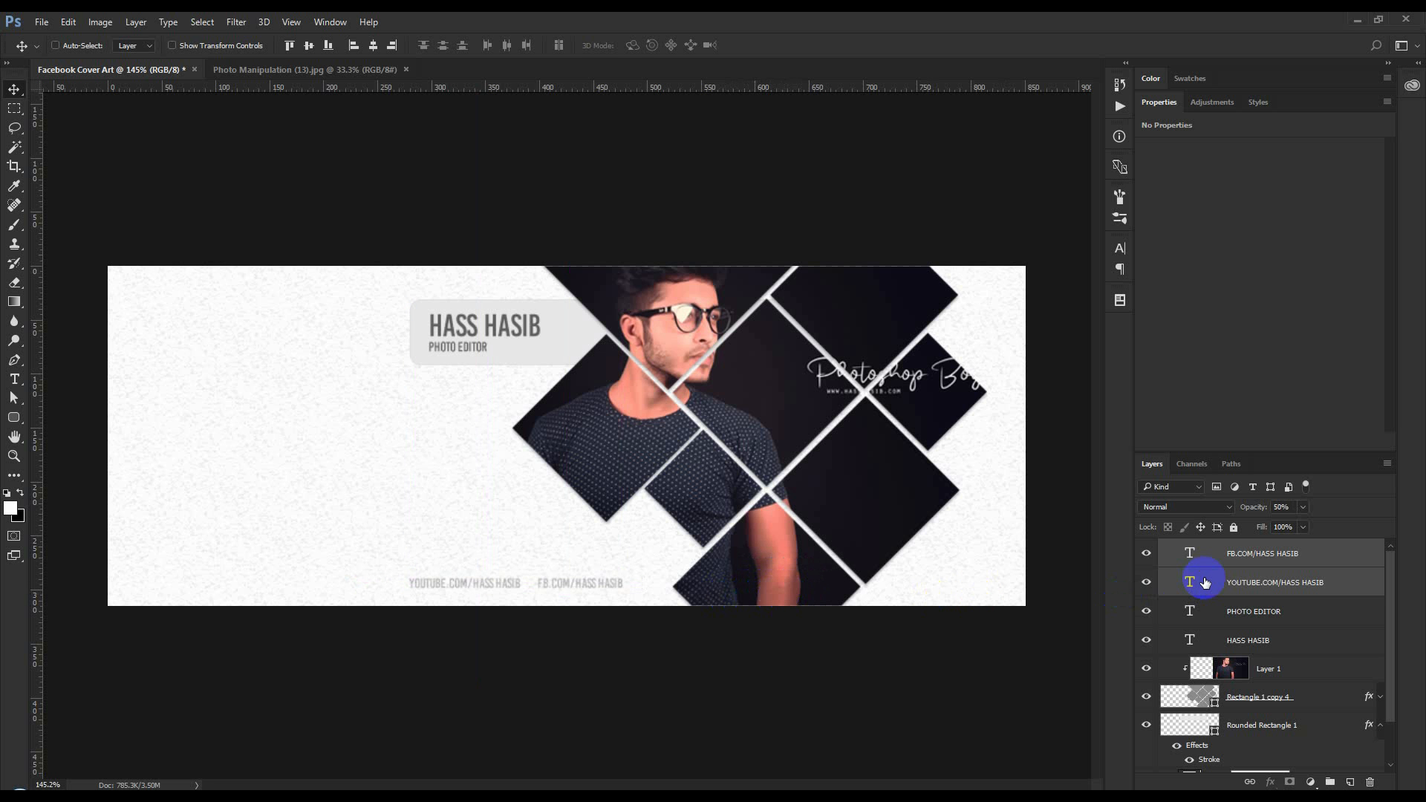
- Raise both address texts about 5 px, and shift the Facebook address about 12 px right to widen the gap
scroll(708, 603, "up", 3)
left_click_drag(692, 601, 692, 593)
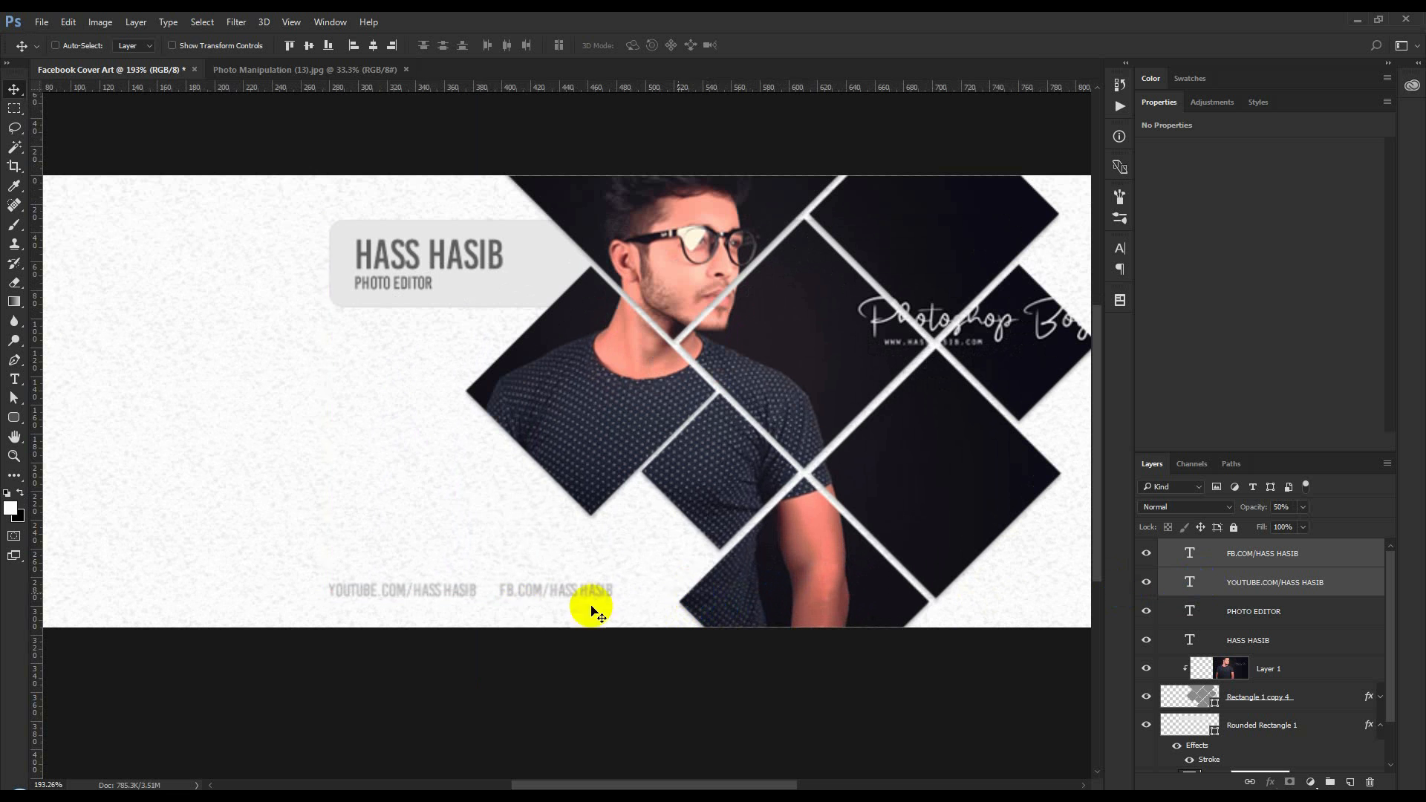
left_click(1302, 557)
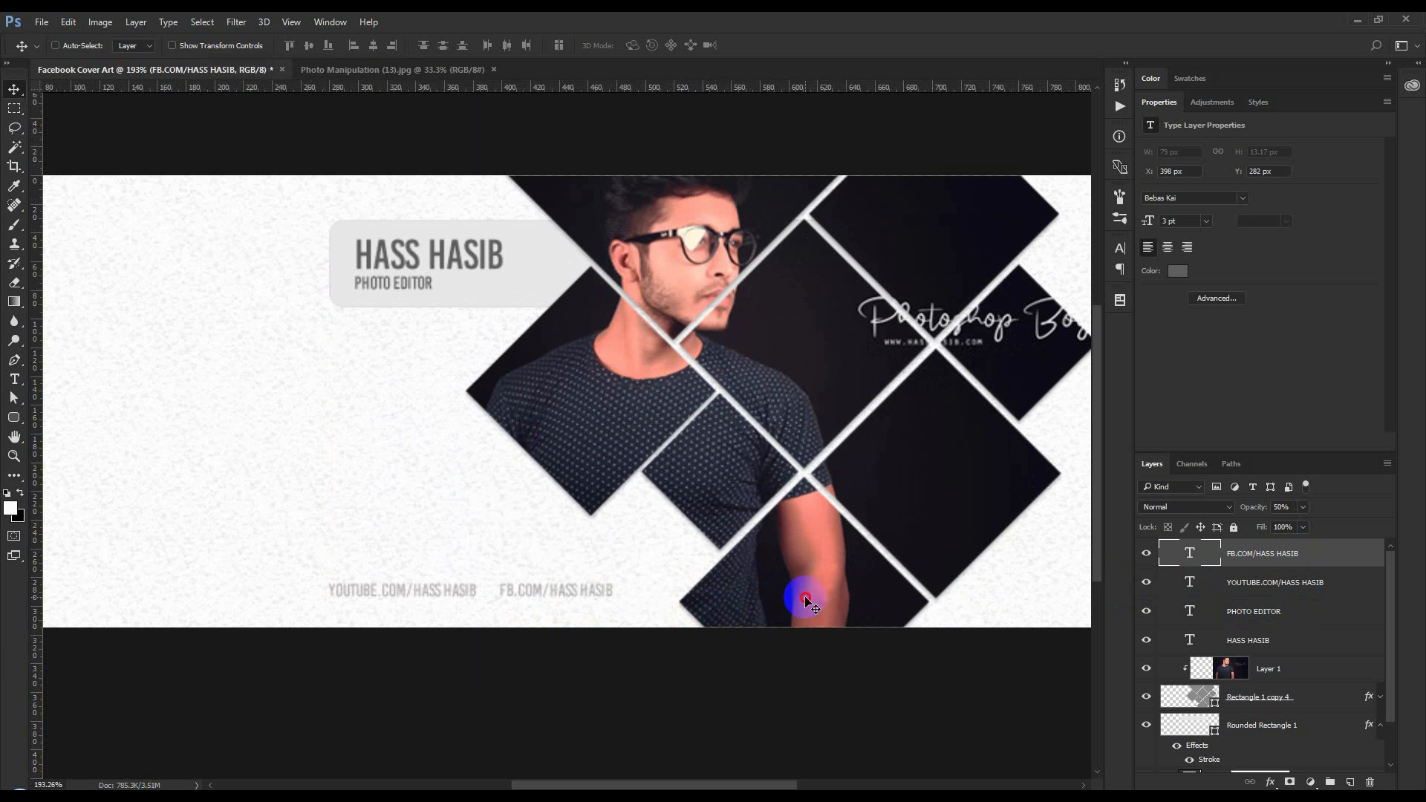
left_click_drag(802, 592, 821, 592)
- Paste the dark YouTube play icon as a new layer and place it above the address texts
scroll(371, 622, "up", 3)
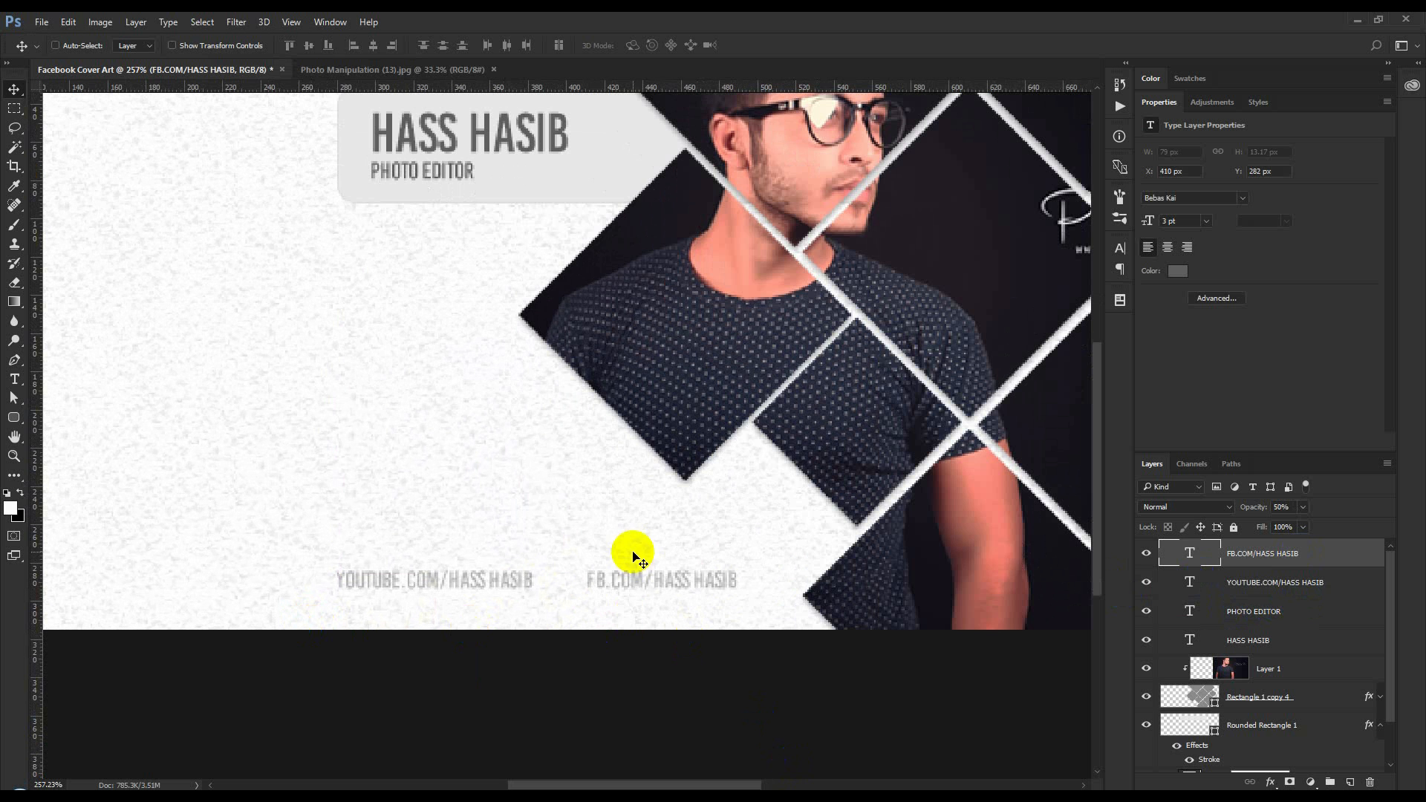
key("ctrl+v")
left_click_drag(652, 474, 558, 479)
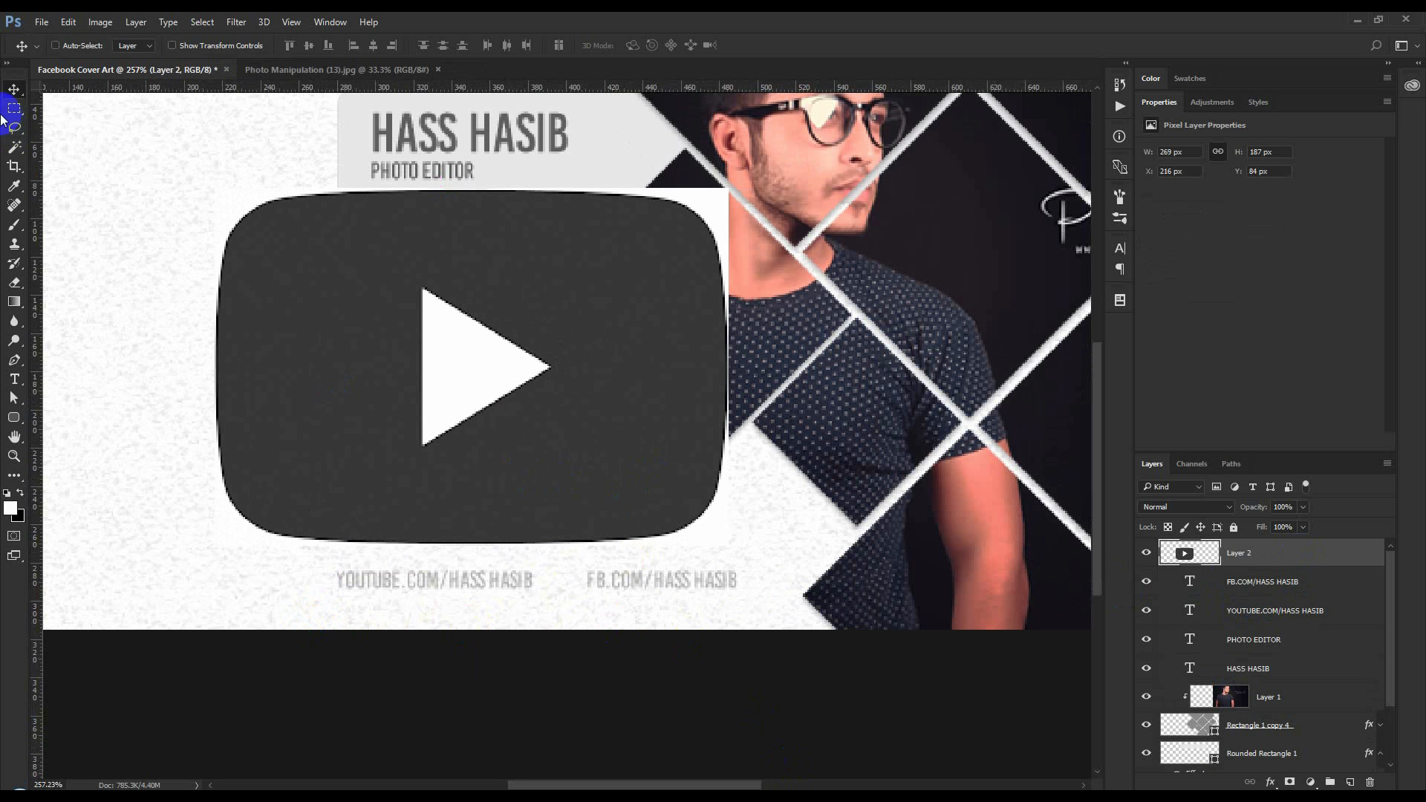
- Delete the white corners and play triangle from the YouTube icon with the Magic Wand, and convert its layer to a smart object
left_click(14, 147)
left_click(243, 205)
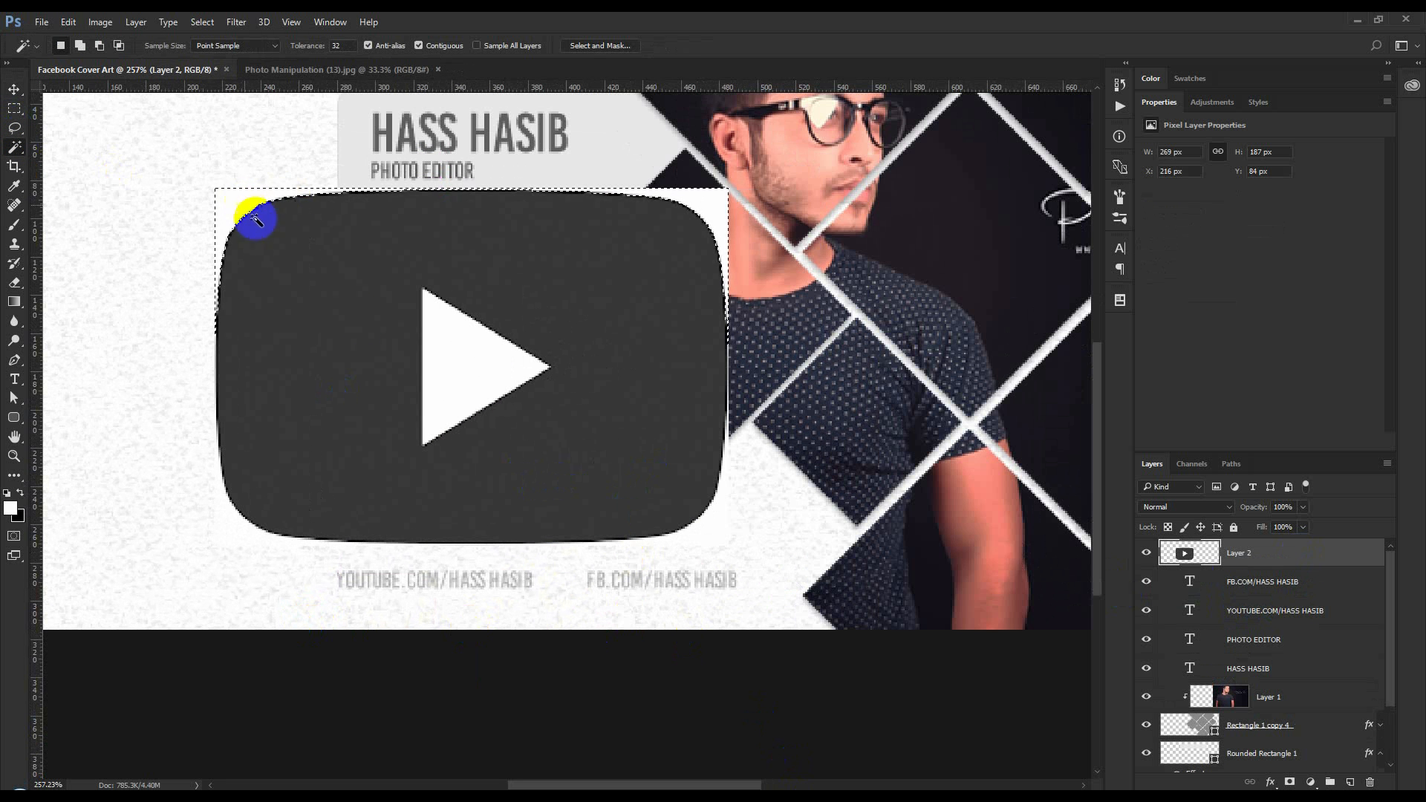
key("Delete")
left_click(471, 359)
left_click(717, 524, "shift")
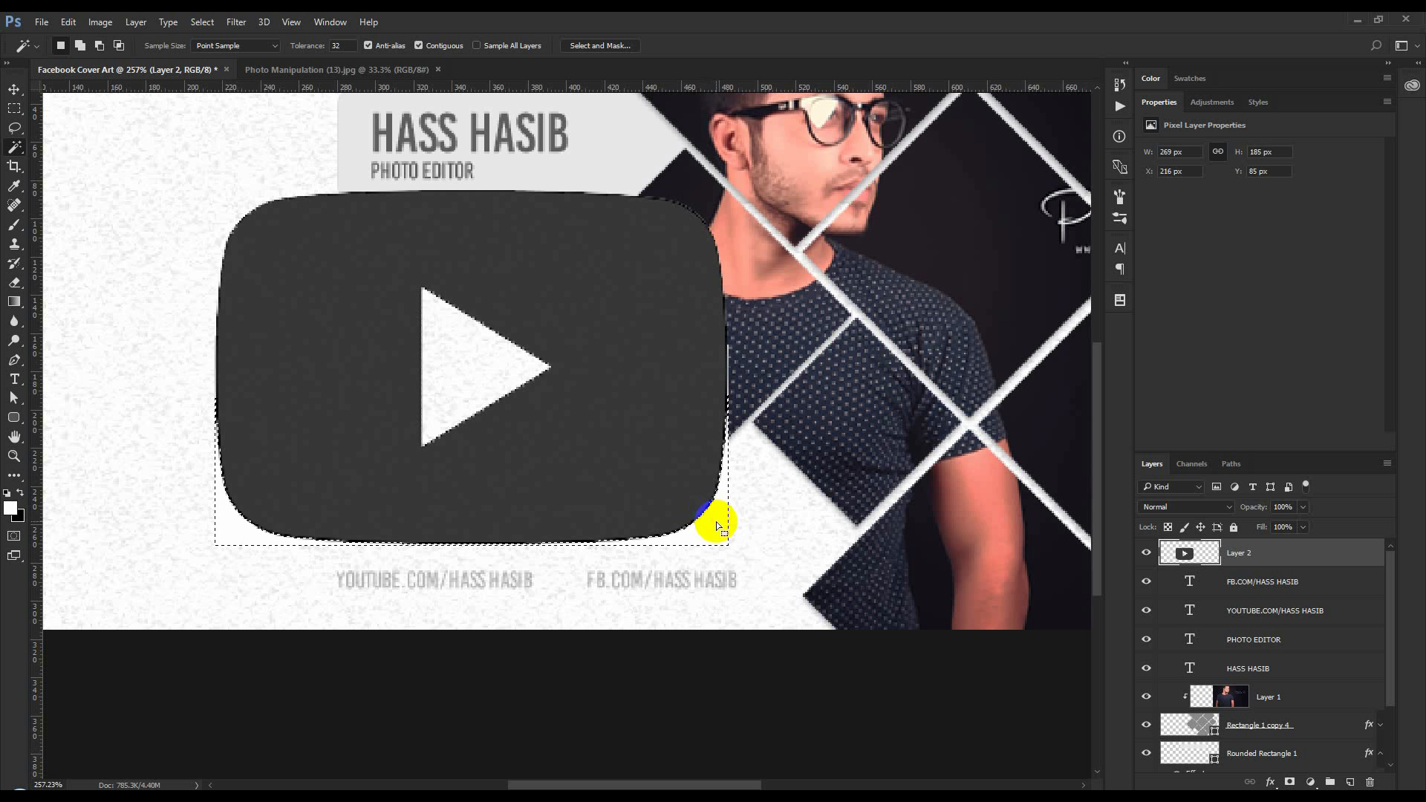
key("Delete")
key("ctrl+d")
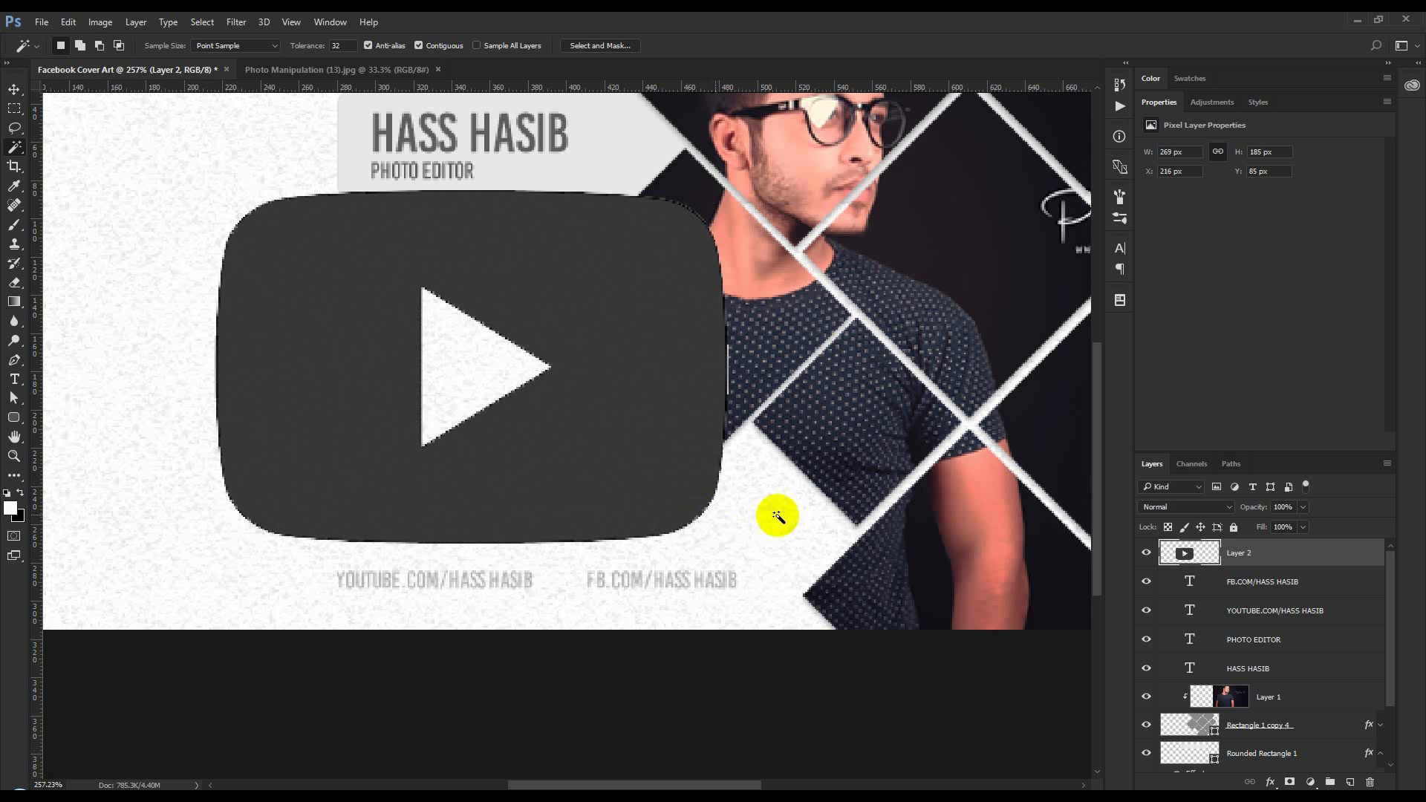
right_click(1275, 553)
left_click(1168, 288)
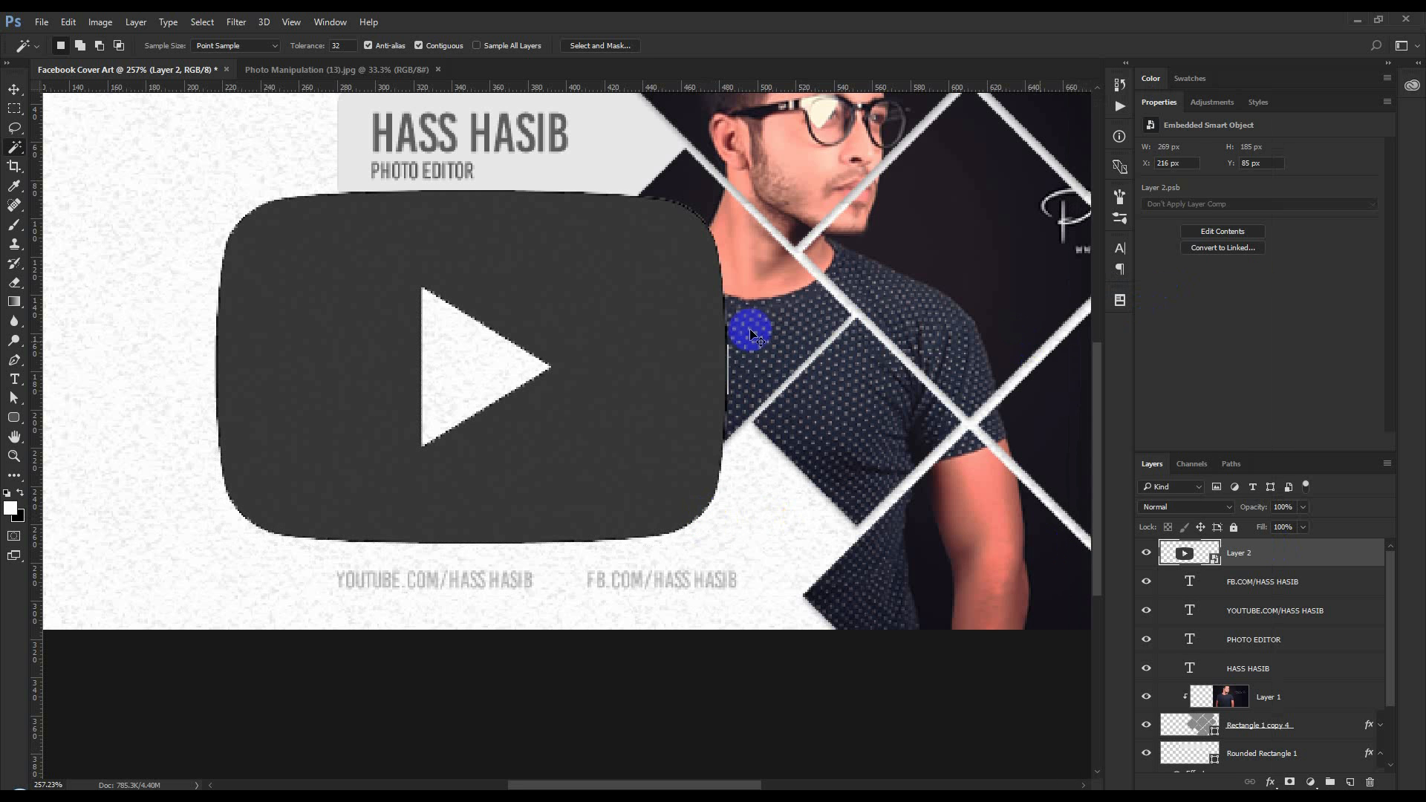
- Scale the YouTube icon down to about 18 by 12 px and place it just left of the YouTube address
key("ctrl+t")
left_click_drag(728, 192, 265, 541)
left_click(508, 45)
key("w")
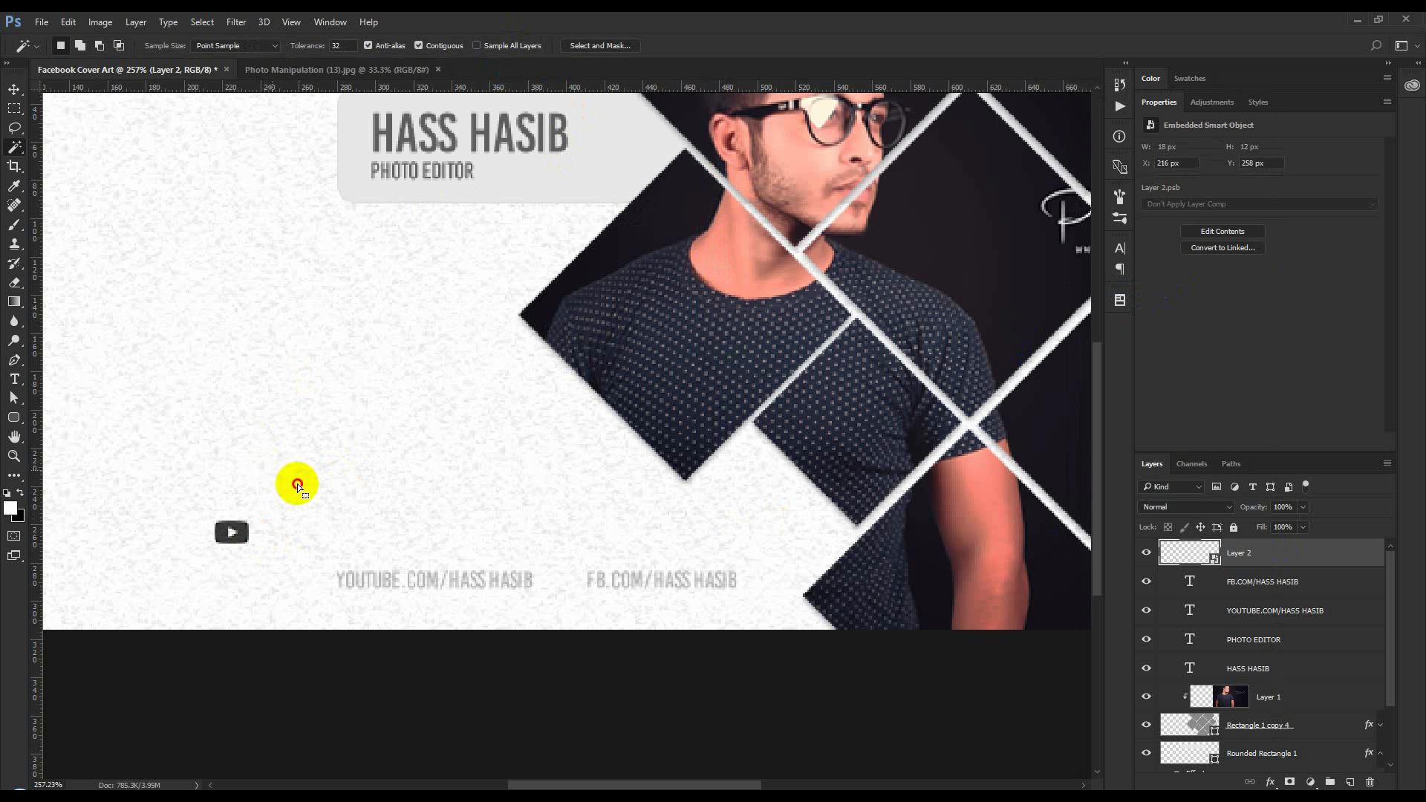
left_click(350, 511)
key("ctrl+d")
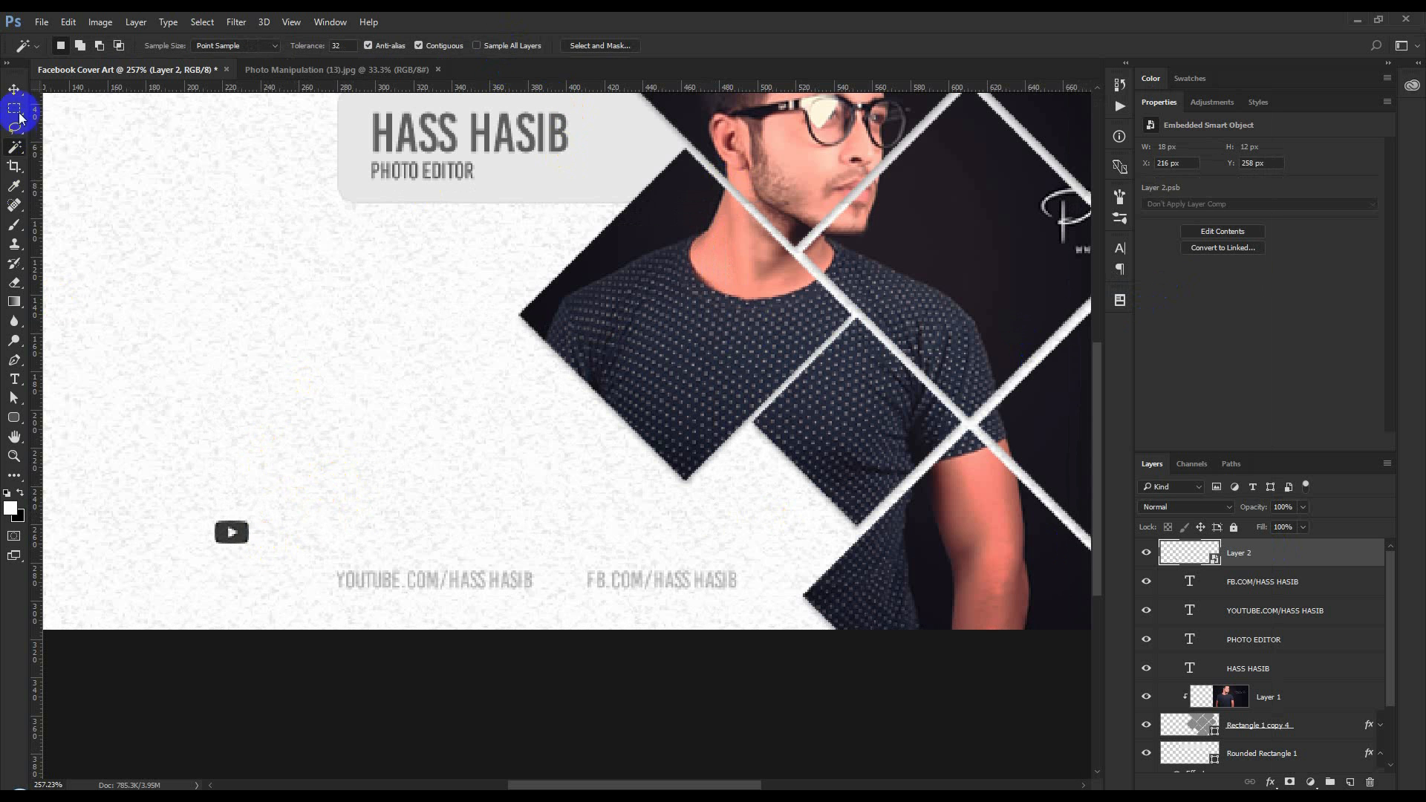
key("v")
left_click_drag(327, 497, 410, 557)
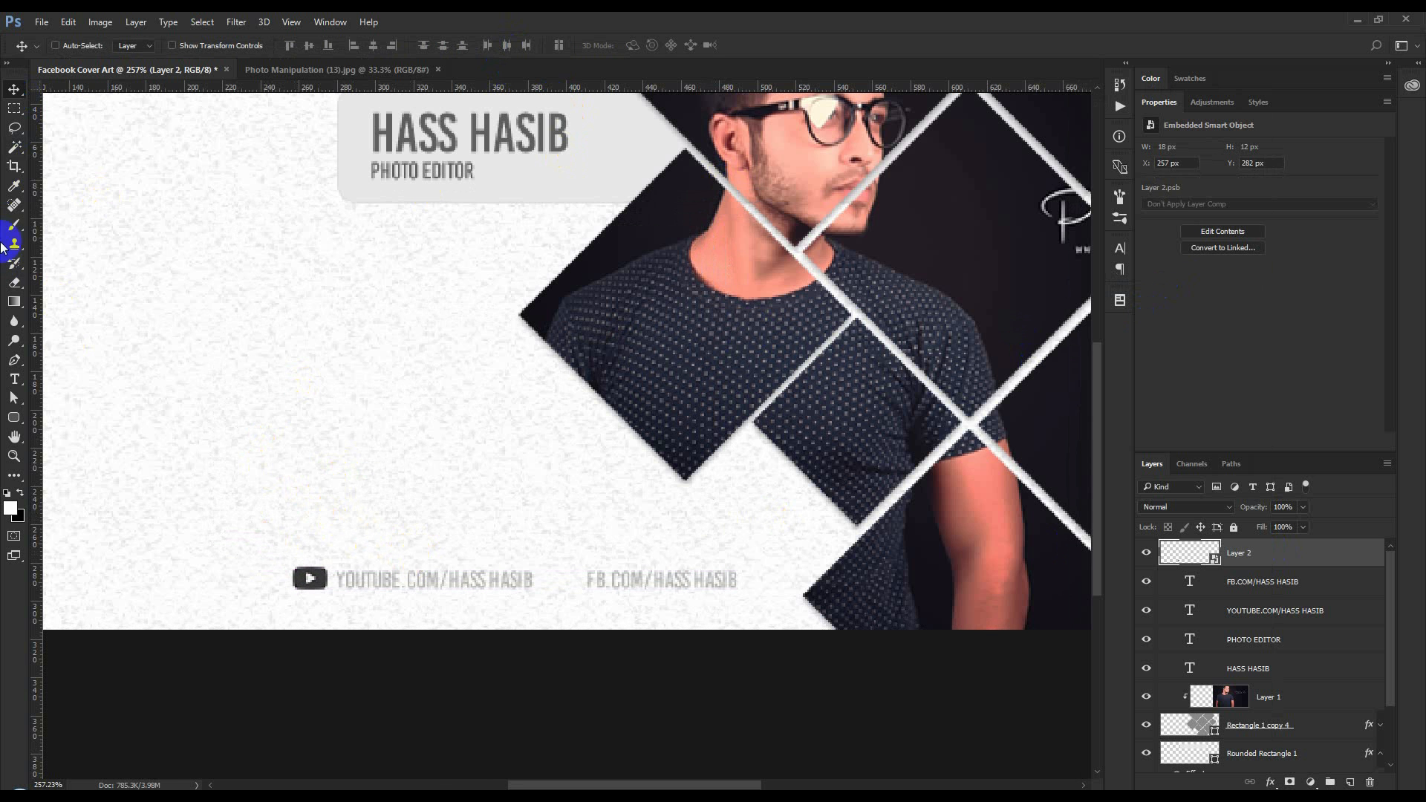
left_click(14, 148)
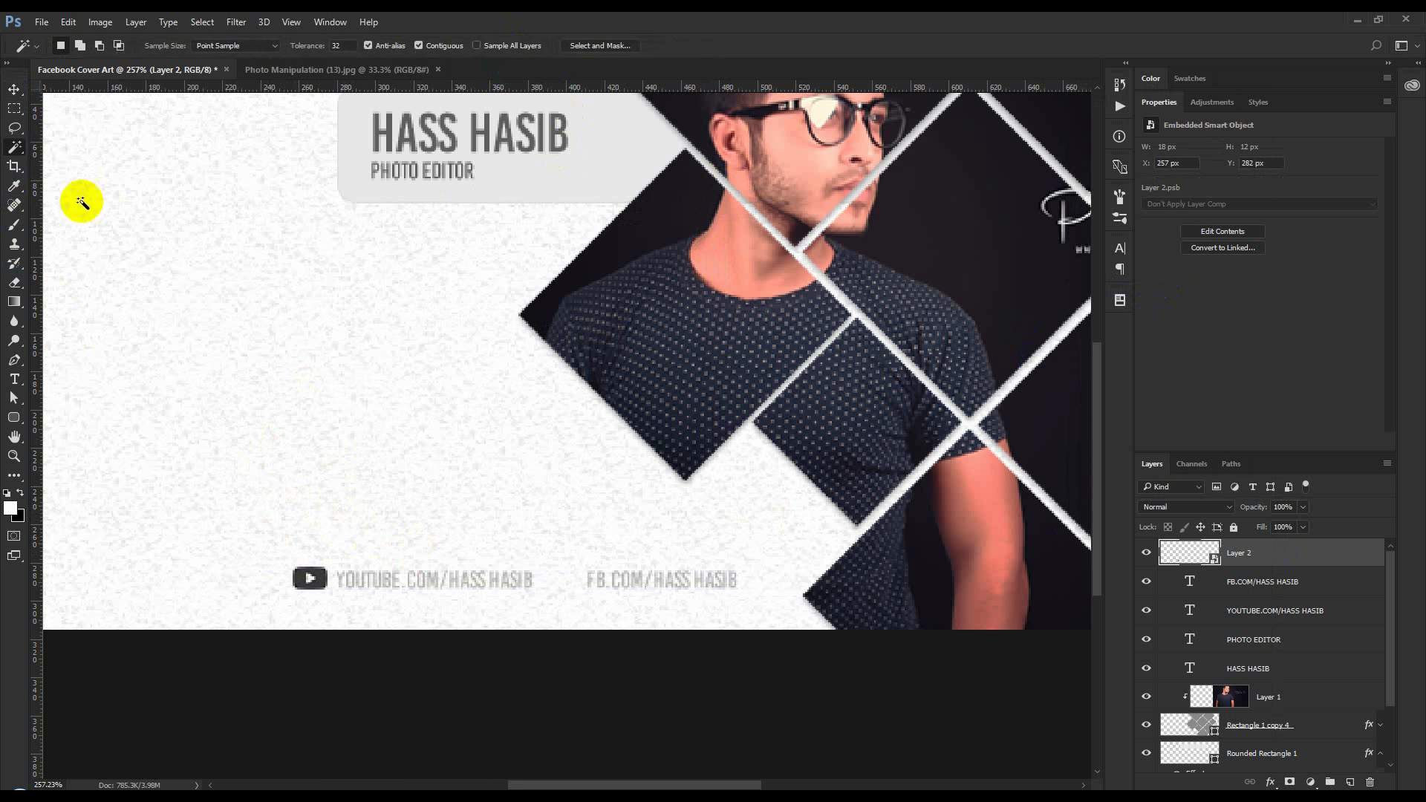
left_click(17, 94)
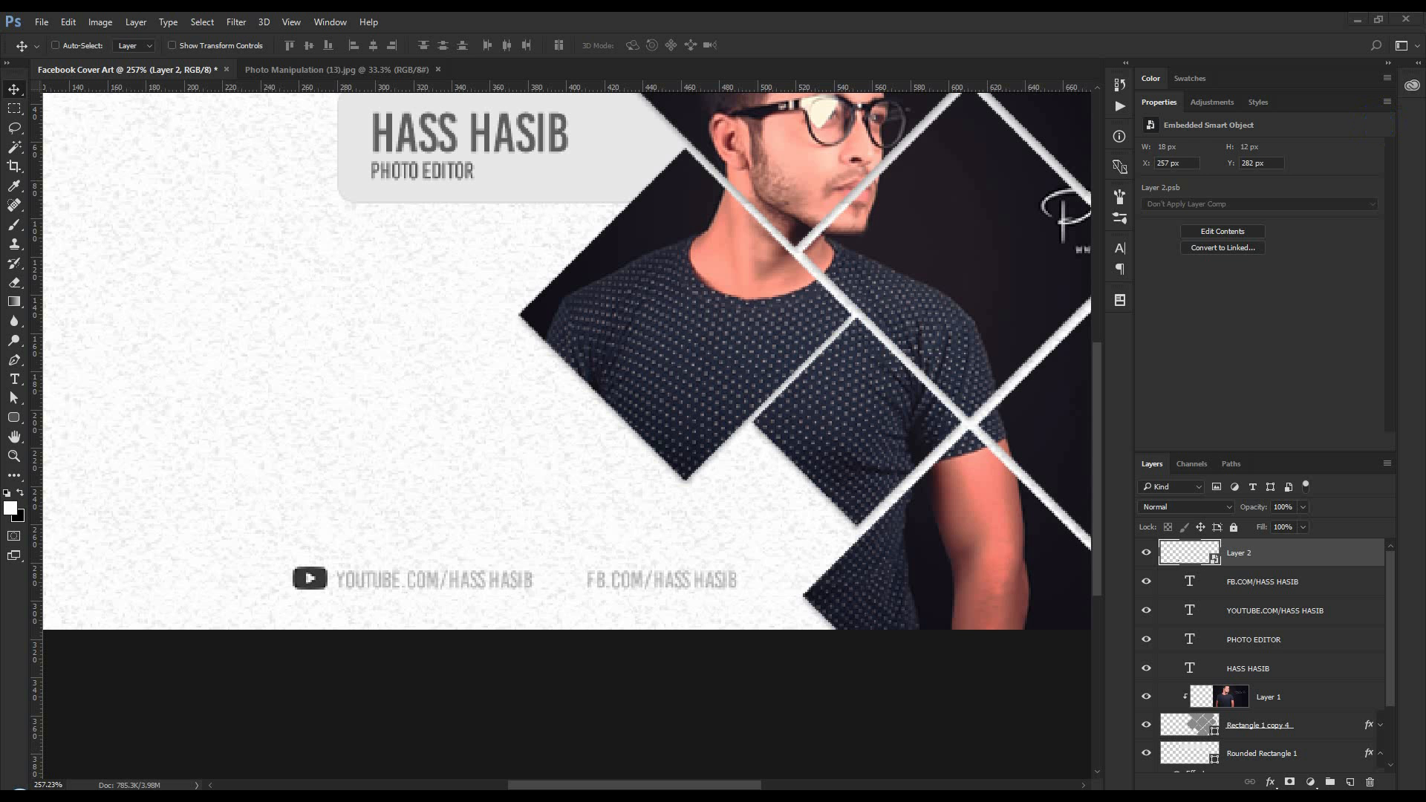
- Place the black Facebook icon image fb_icon_601409 at about 12 by 12 px just left of the Facebook address
left_click_drag(866, 653, 577, 593)
key("Return")
key("ctrl+t")
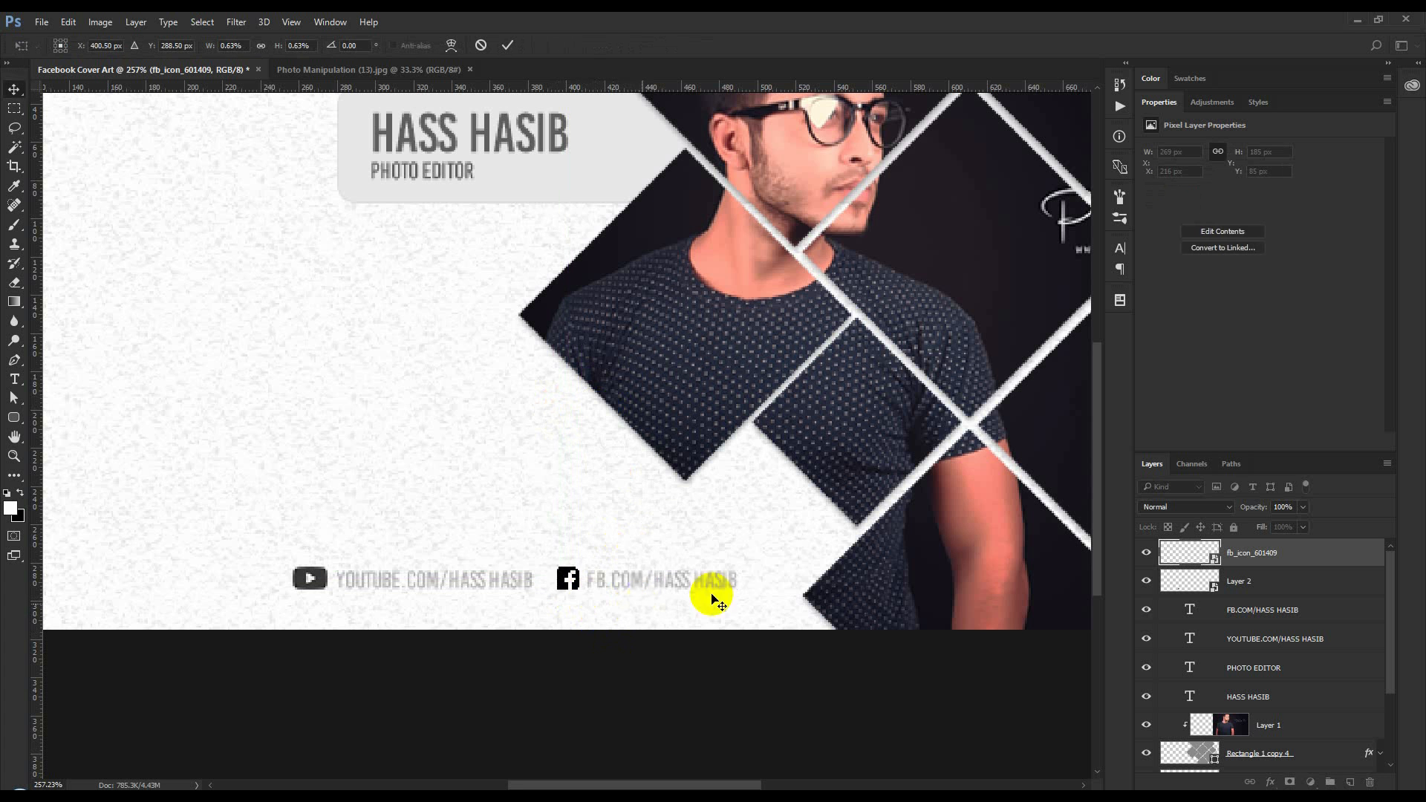
key("Return")
- Set the opacity of both the YouTube and Facebook address texts to 100%
scroll(719, 596, "down", 5)
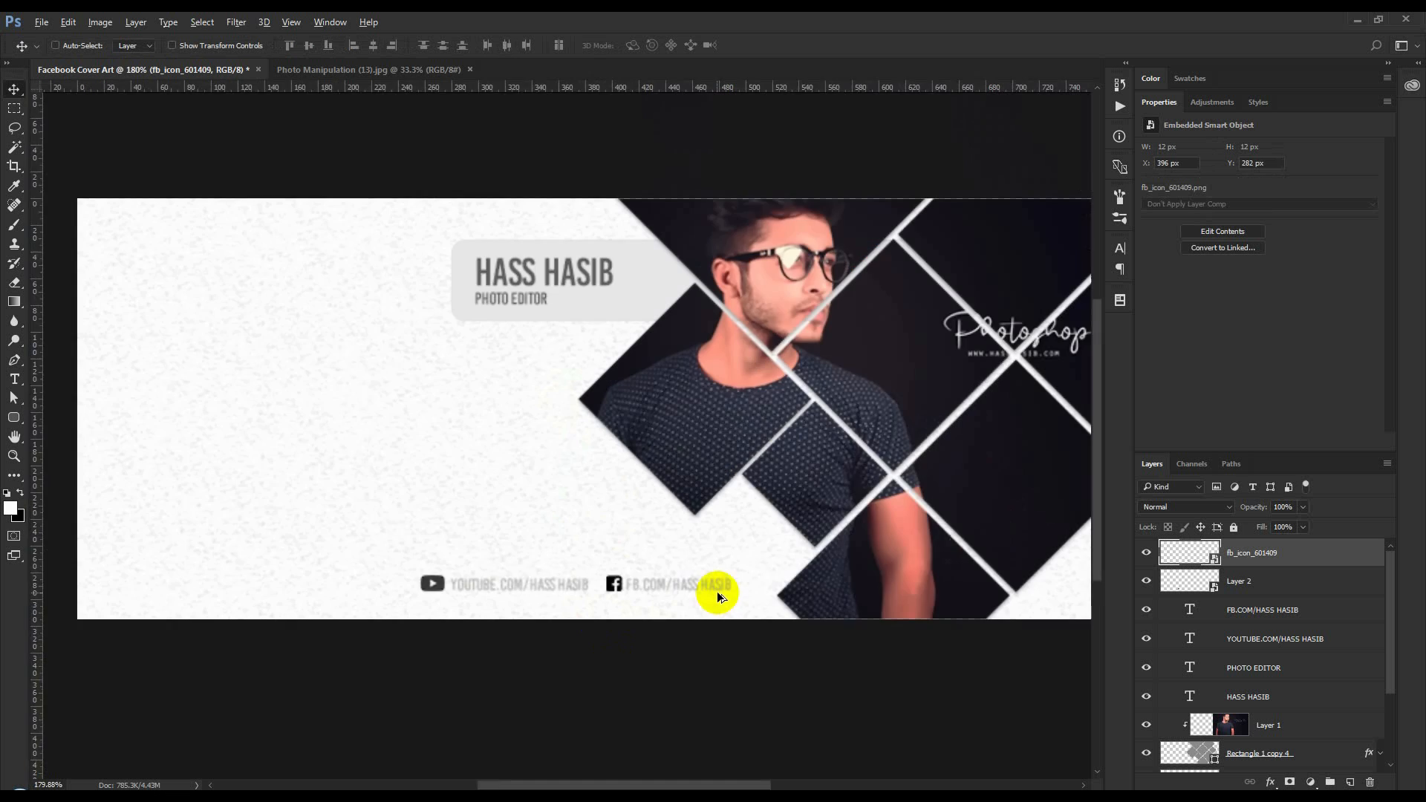
scroll(719, 595, "up", 2)
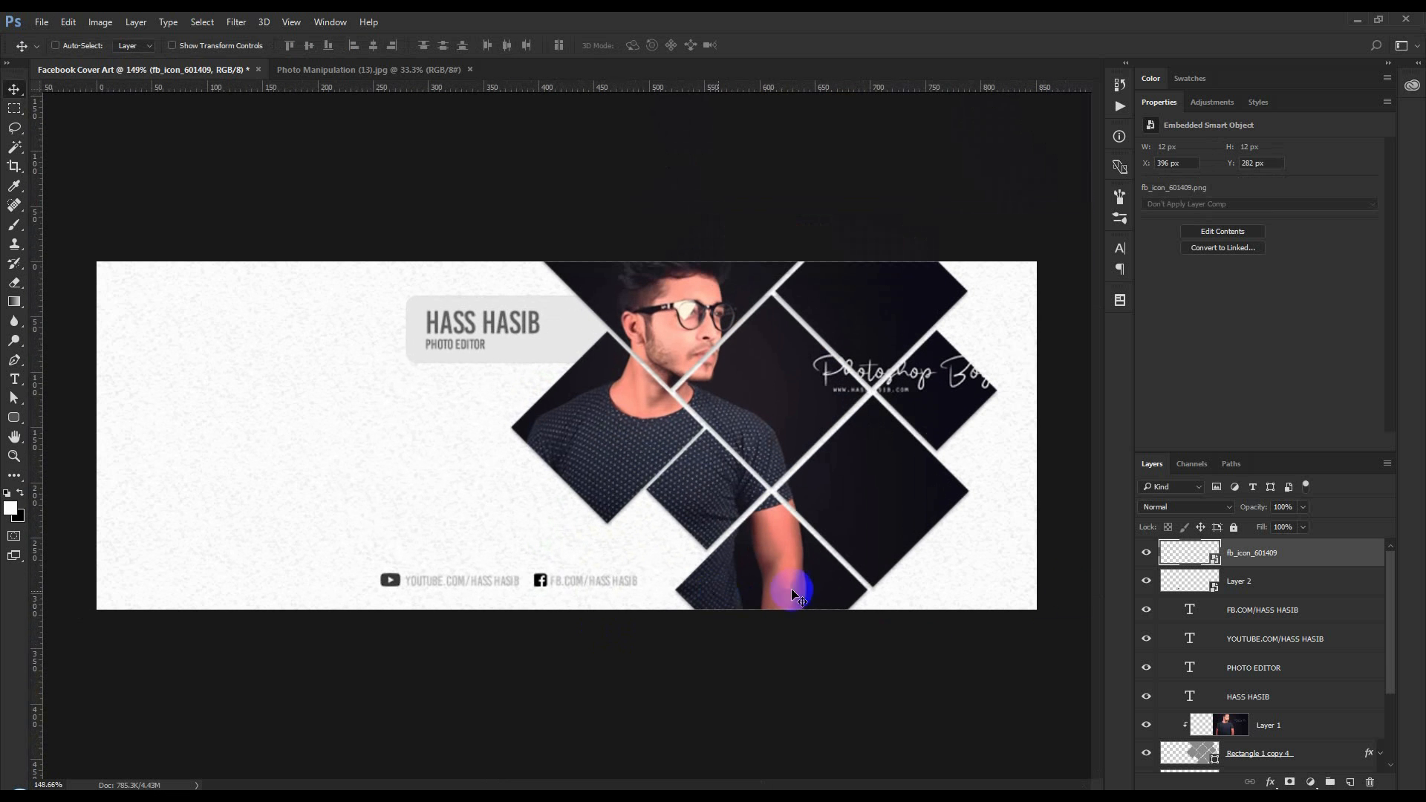
left_click(1263, 611)
left_click(1263, 638, "shift")
left_click_drag(1238, 508, 1346, 509)
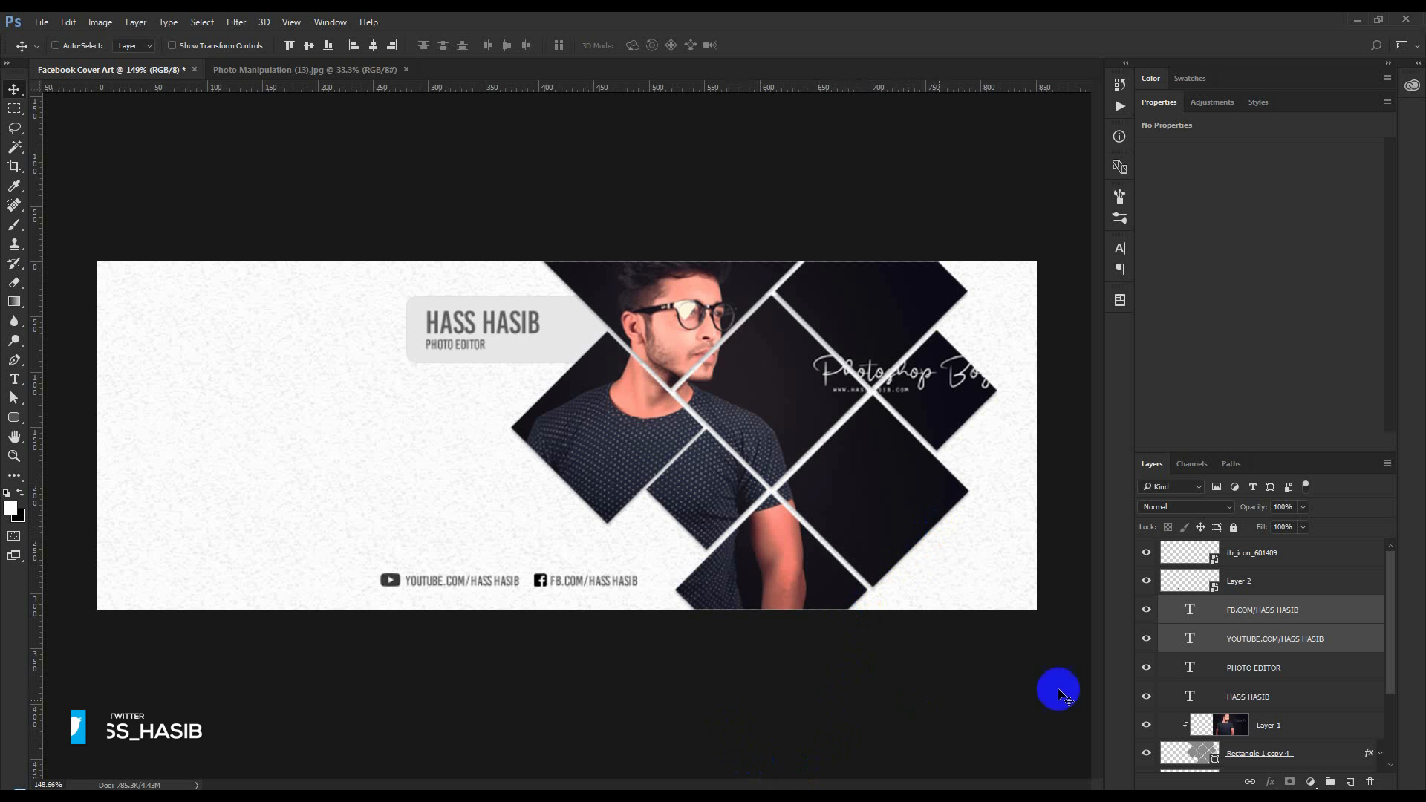
scroll(569, 648, "up", 5)
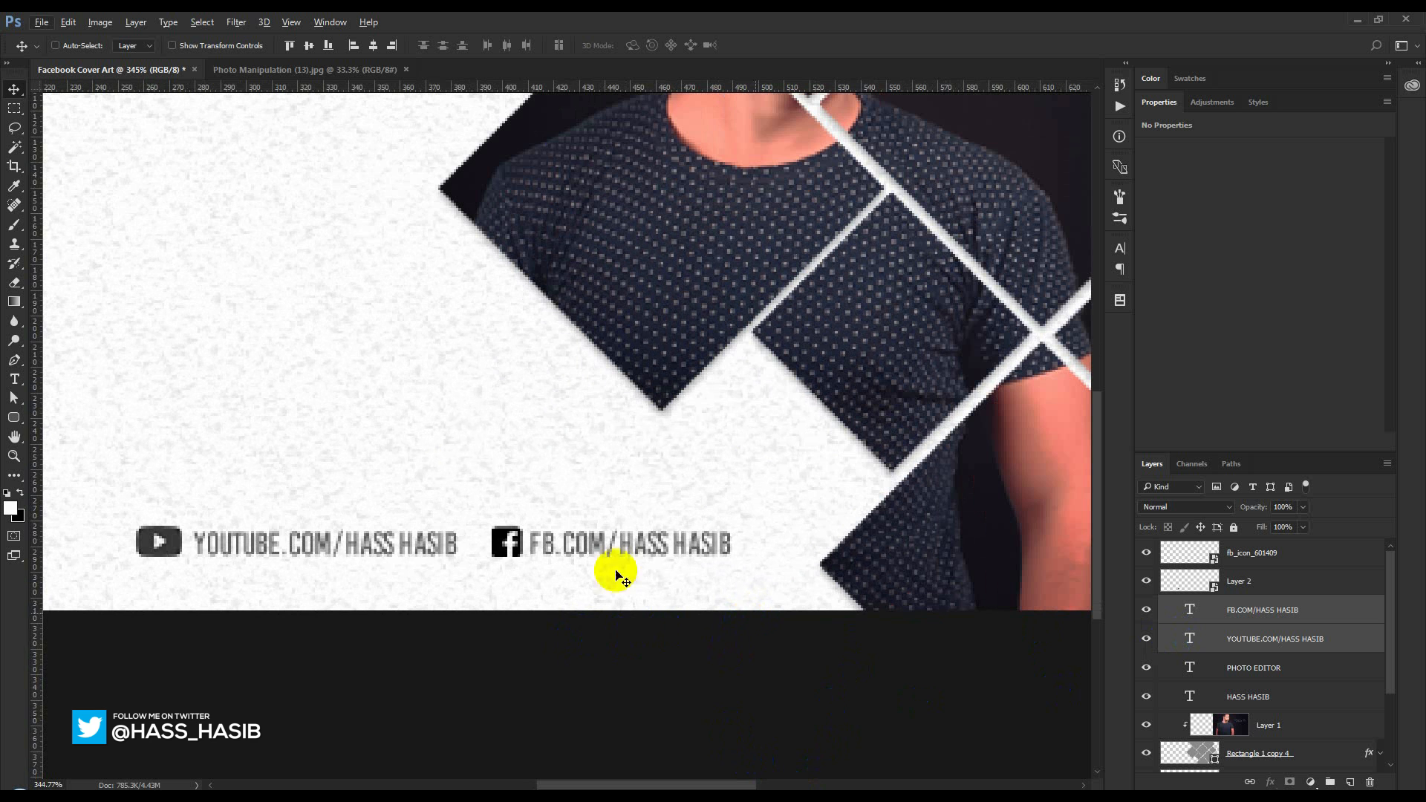
left_click_drag(586, 87, 599, 558)
scroll(630, 465, "down", 6)
scroll(631, 470, "up", 2)
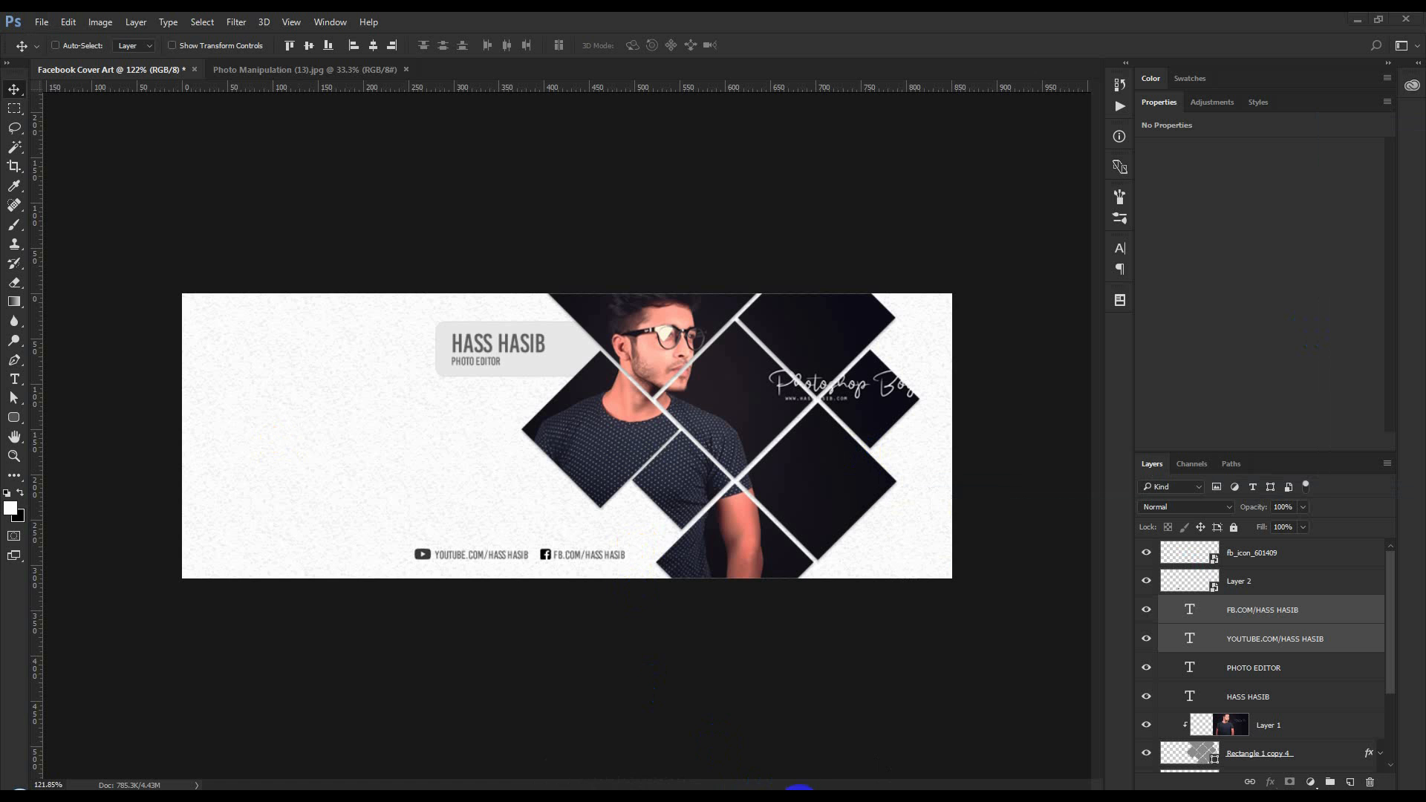
- Switch to the Facebook profile in Chrome and upload the Facebook Cover Art image from MEDIA (D:) as the cover photo
left_click(802, 789)
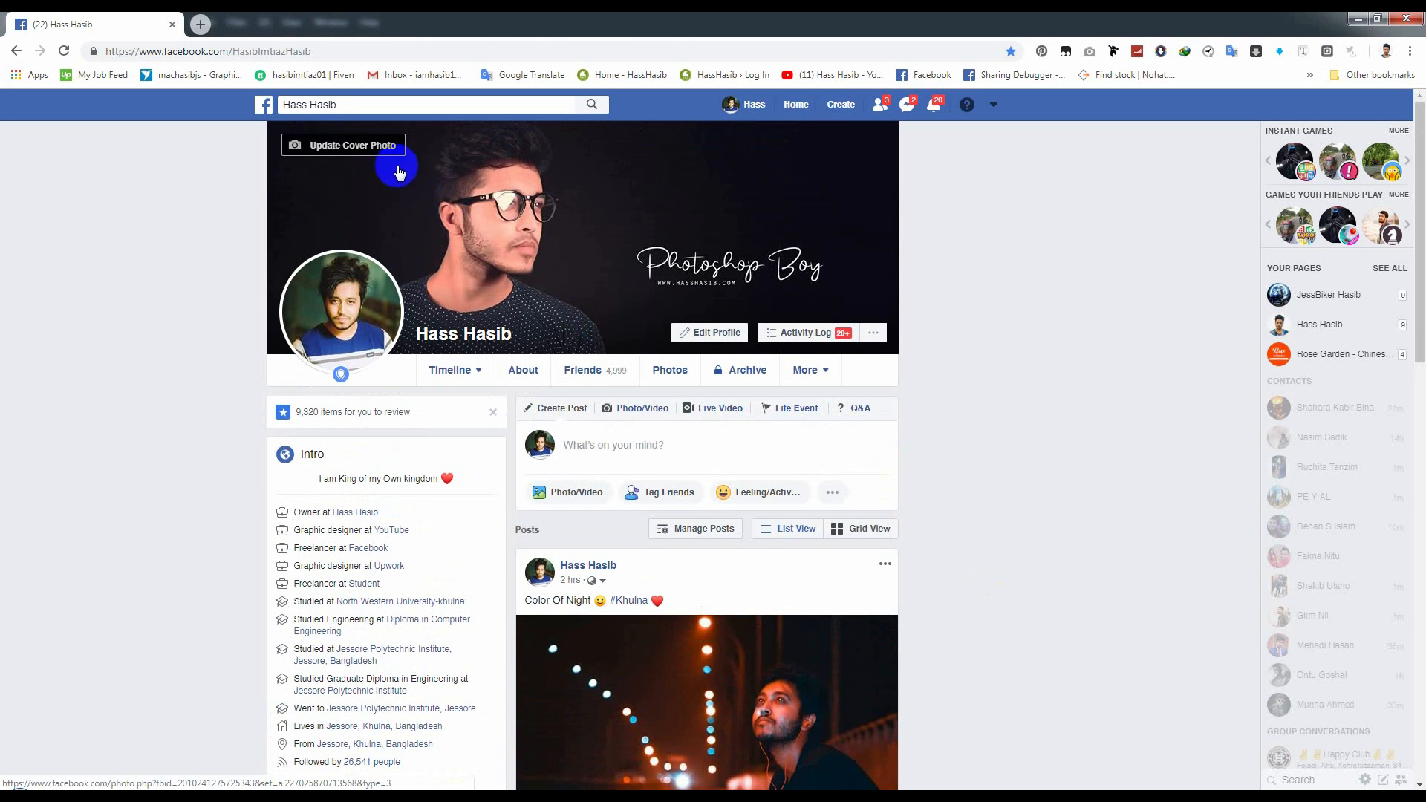
left_click(312, 144)
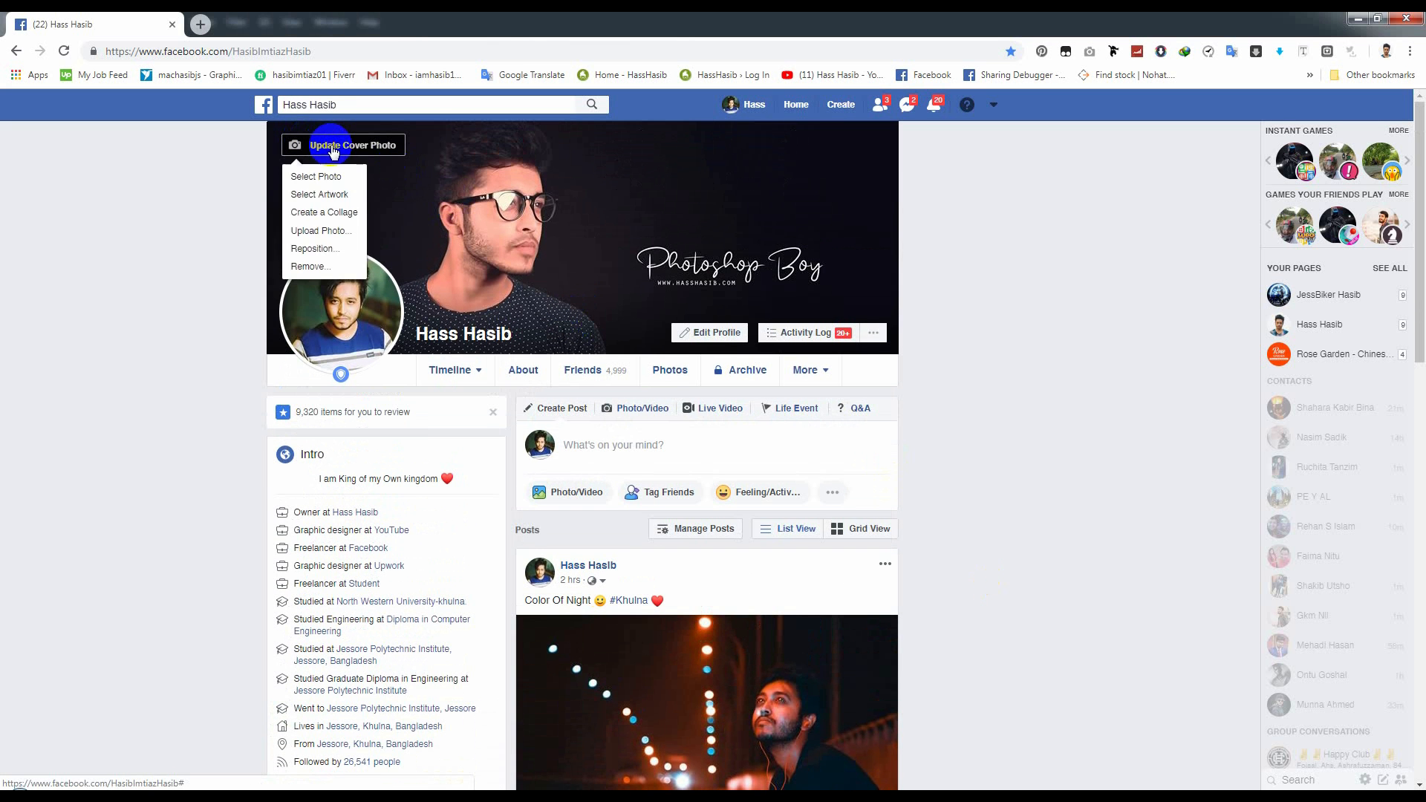
left_click(322, 231)
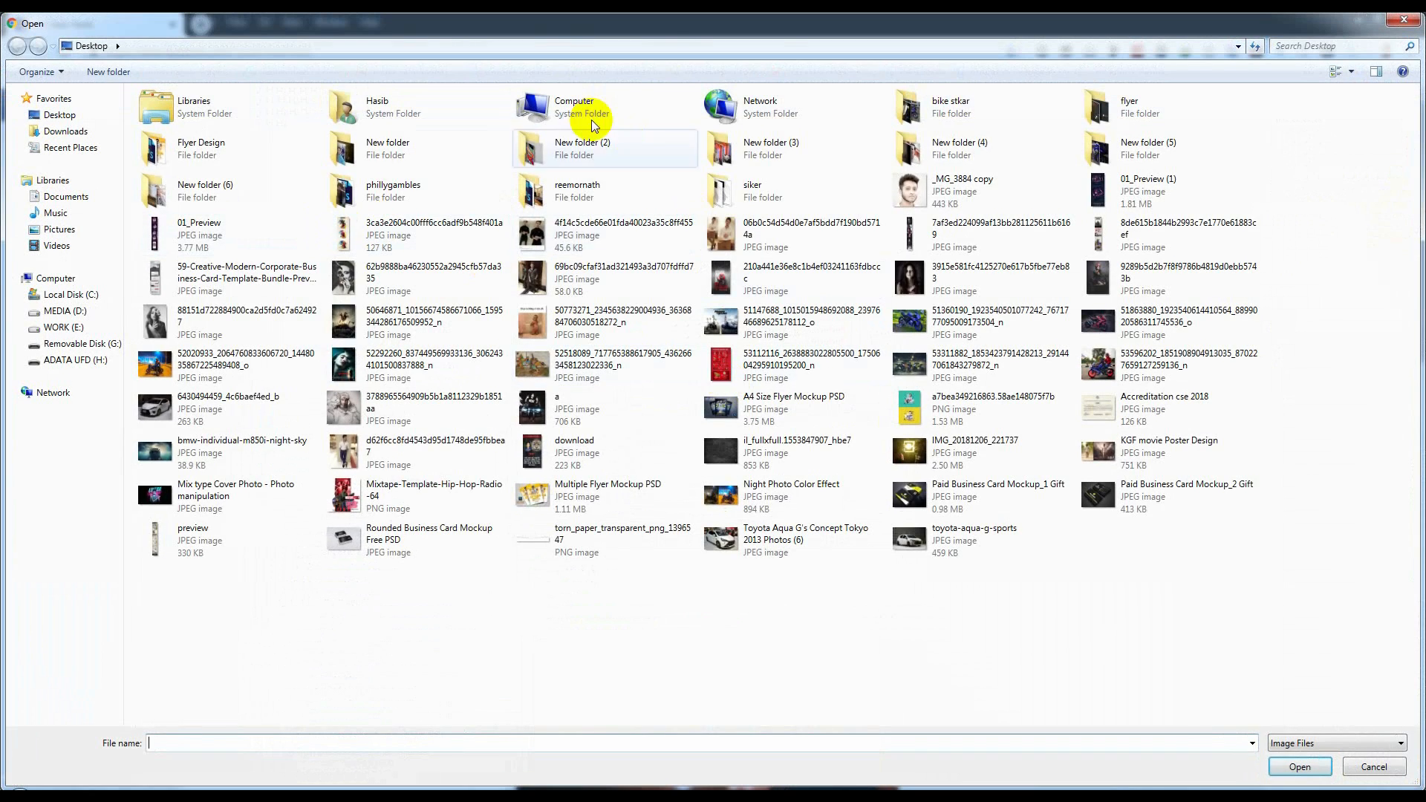
double_click(589, 118)
double_click(443, 134)
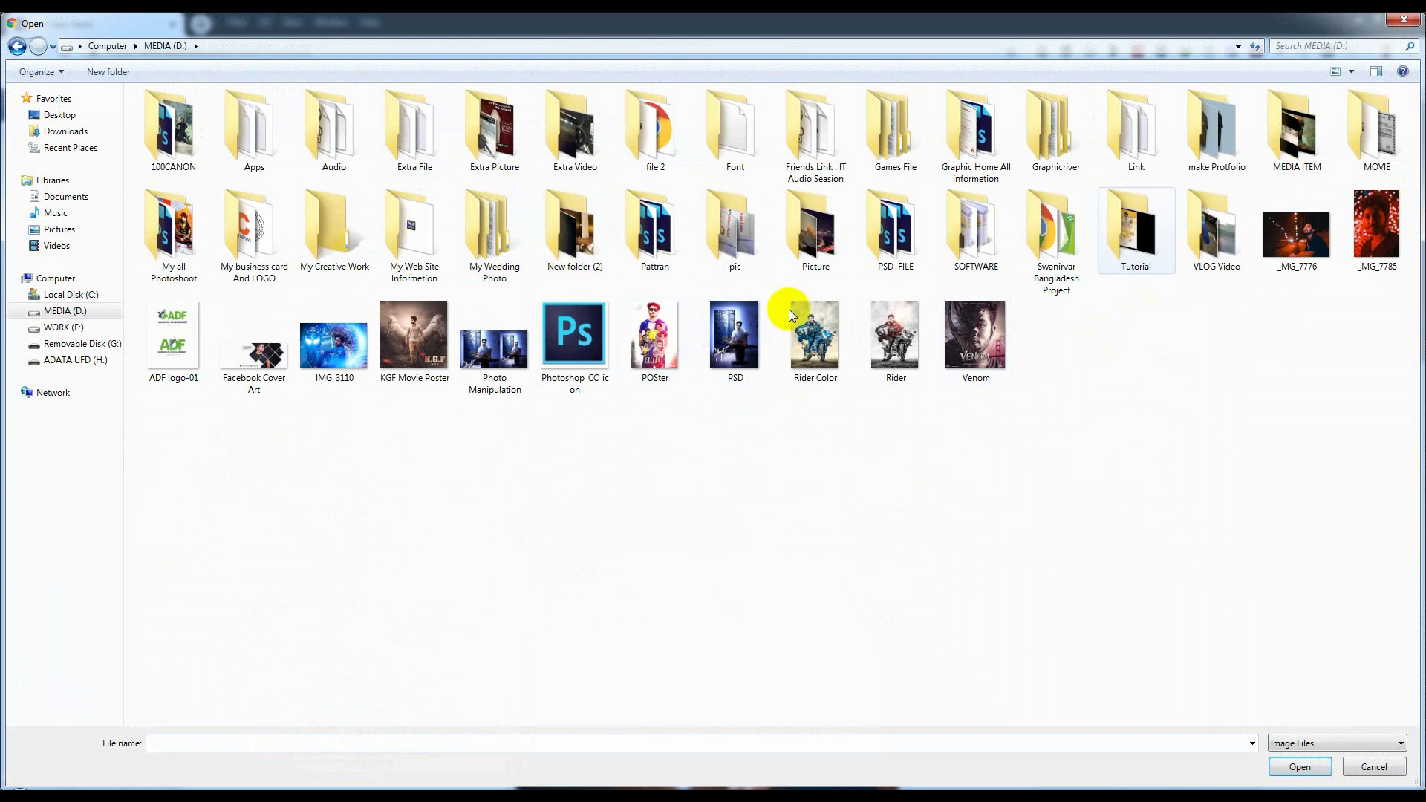
double_click(254, 342)
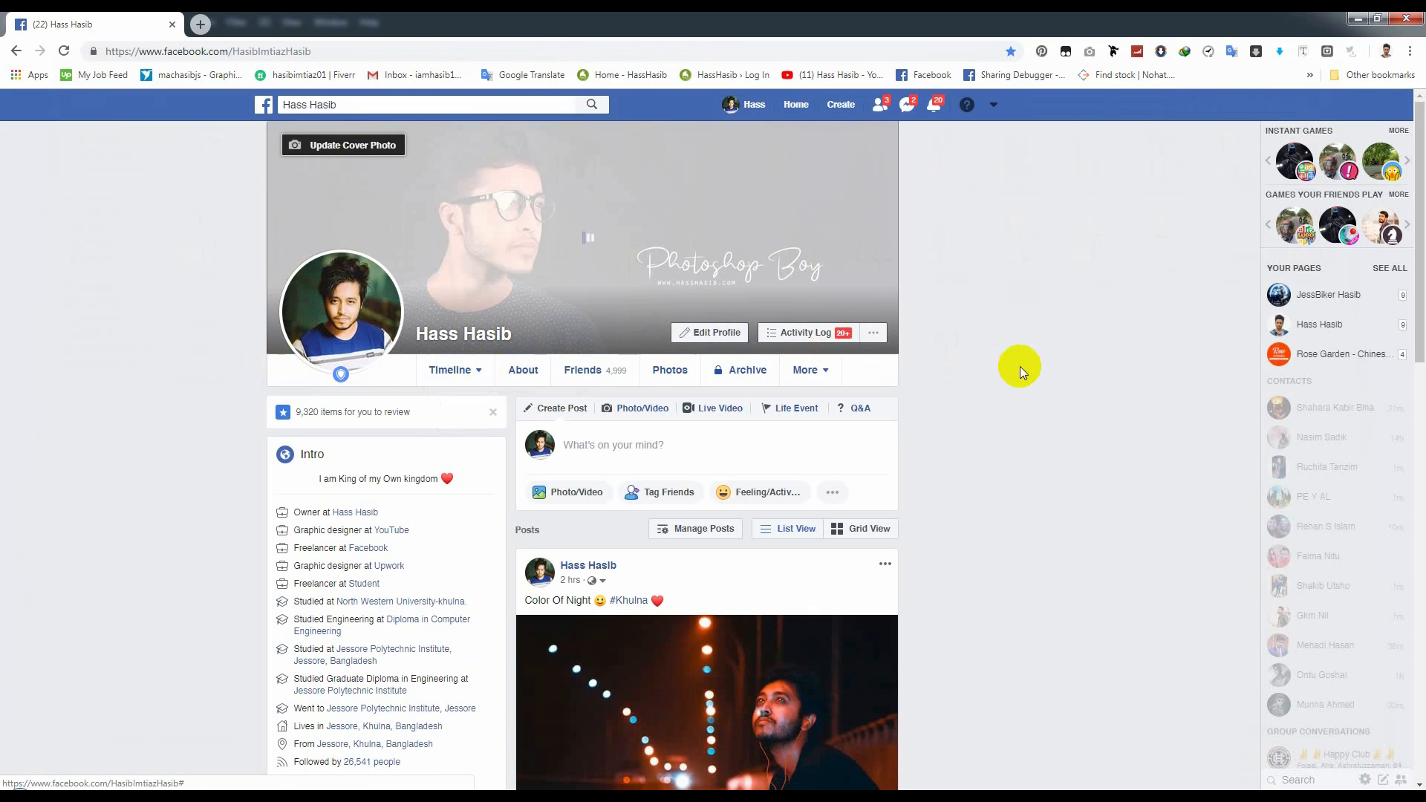